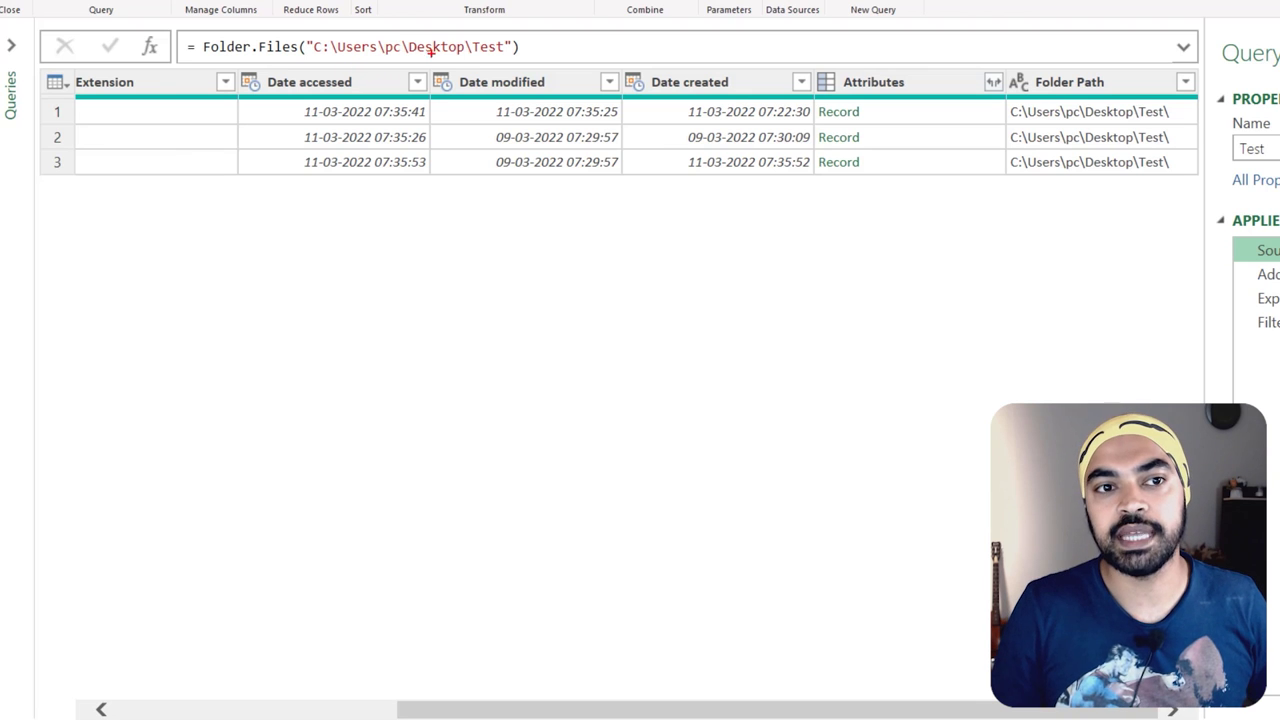
# Examine the files listed by the Source step for the Test folder and preview the binary content of Sales Data 1.xlsx.
pyautogui.moveTo(491, 16); pyautogui.dragTo(491, 40)
pyautogui.hscroll(-5, 480, 680)
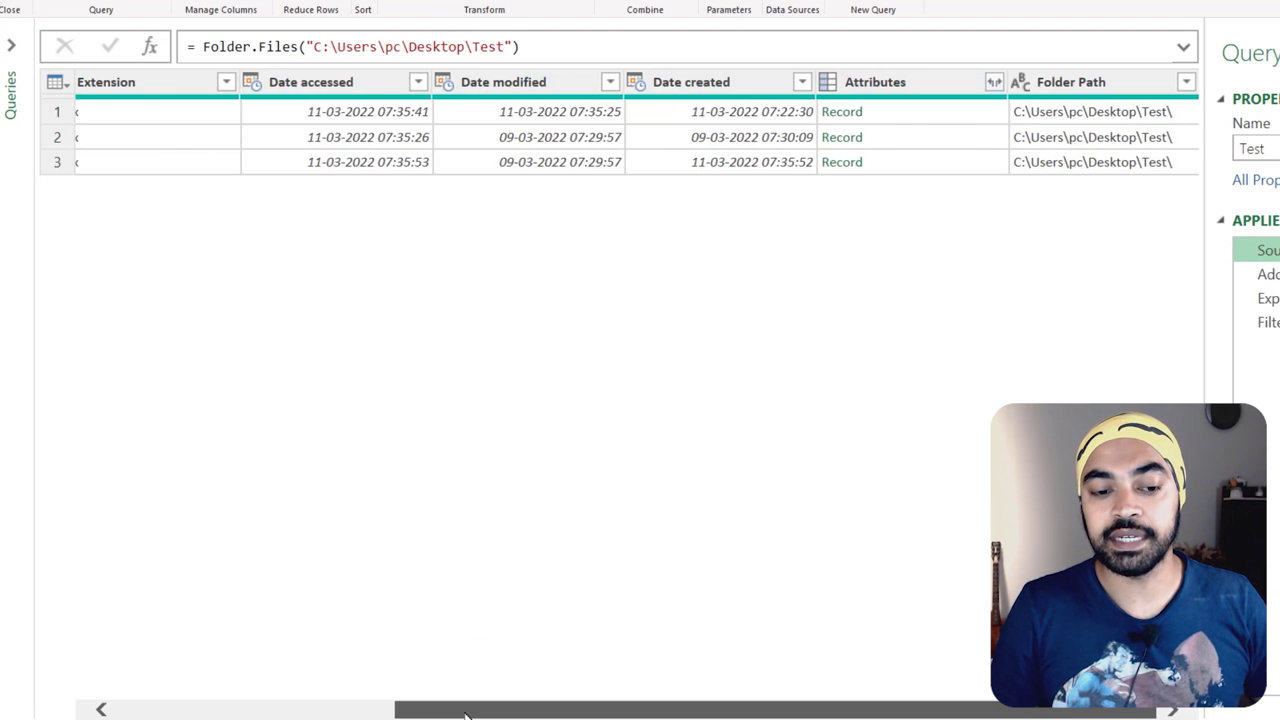
pyautogui.moveTo(297, 119)
pyautogui.mouseDown()
pyautogui.moveTo(334, 119)
pyautogui.moveTo(326, 170)
pyautogui.mouseUp()
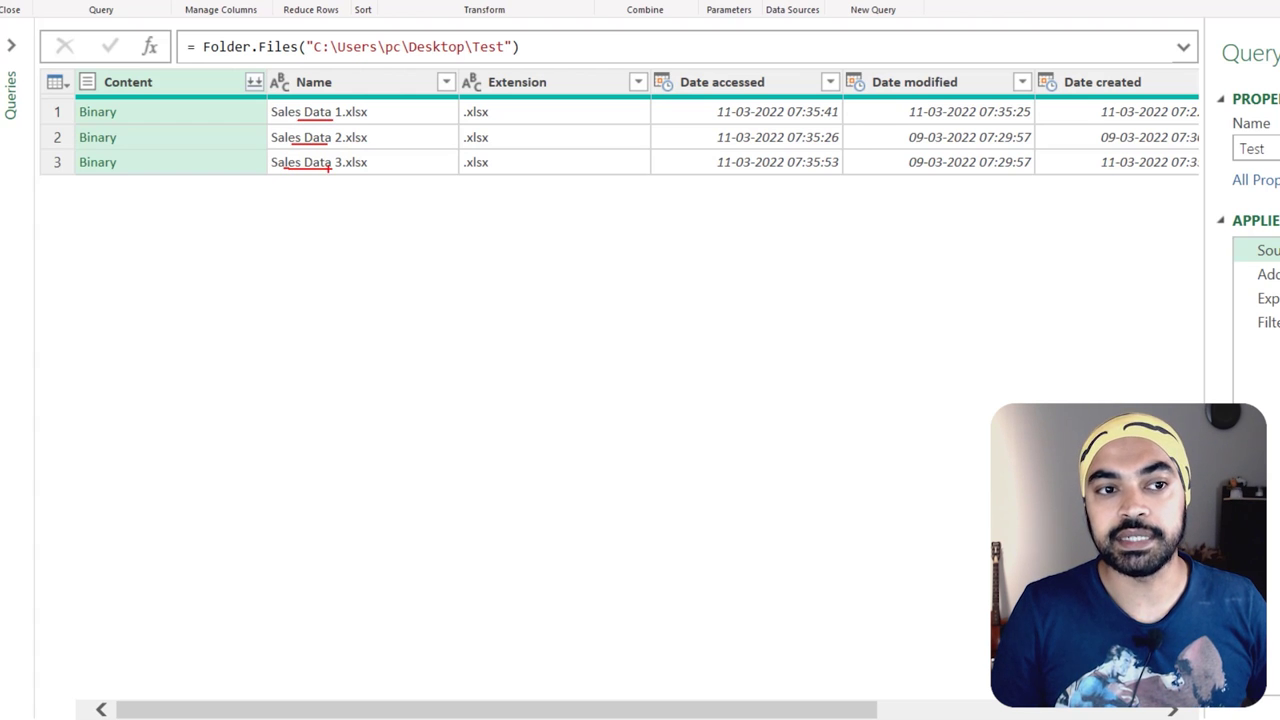
pyautogui.moveTo(274, 105); pyautogui.dragTo(198, 112)
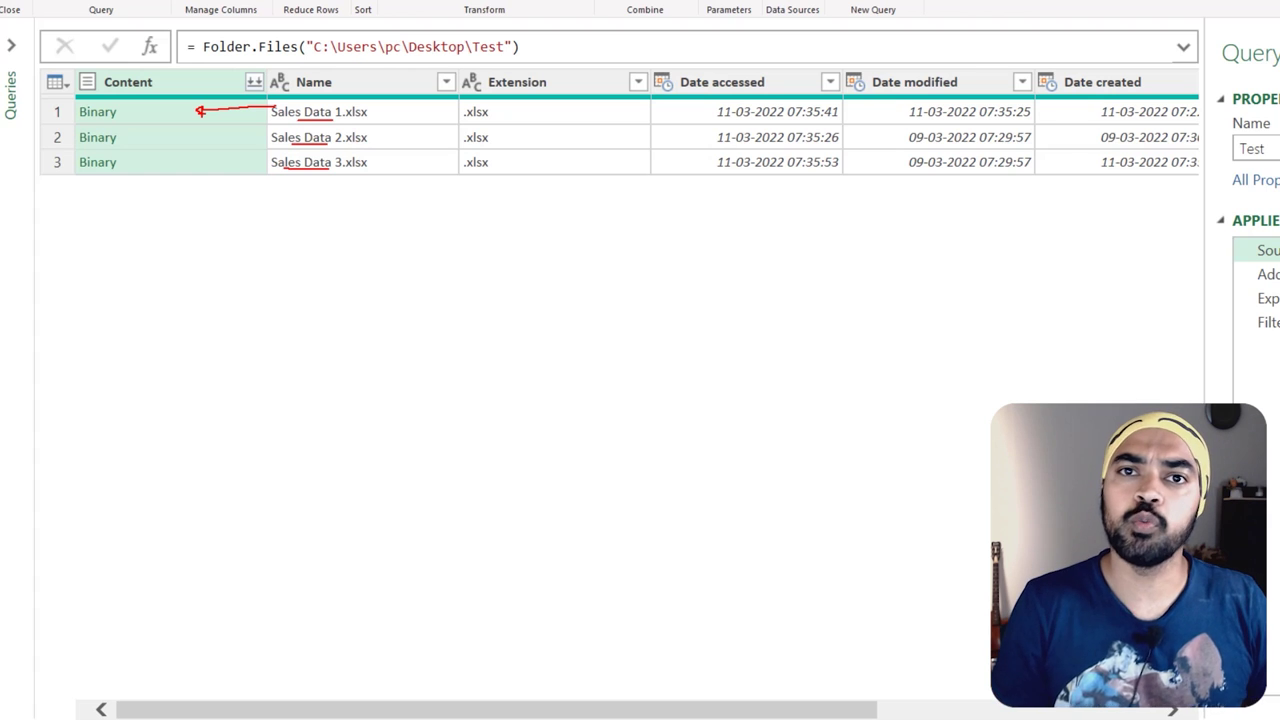
pyautogui.press('Escape')
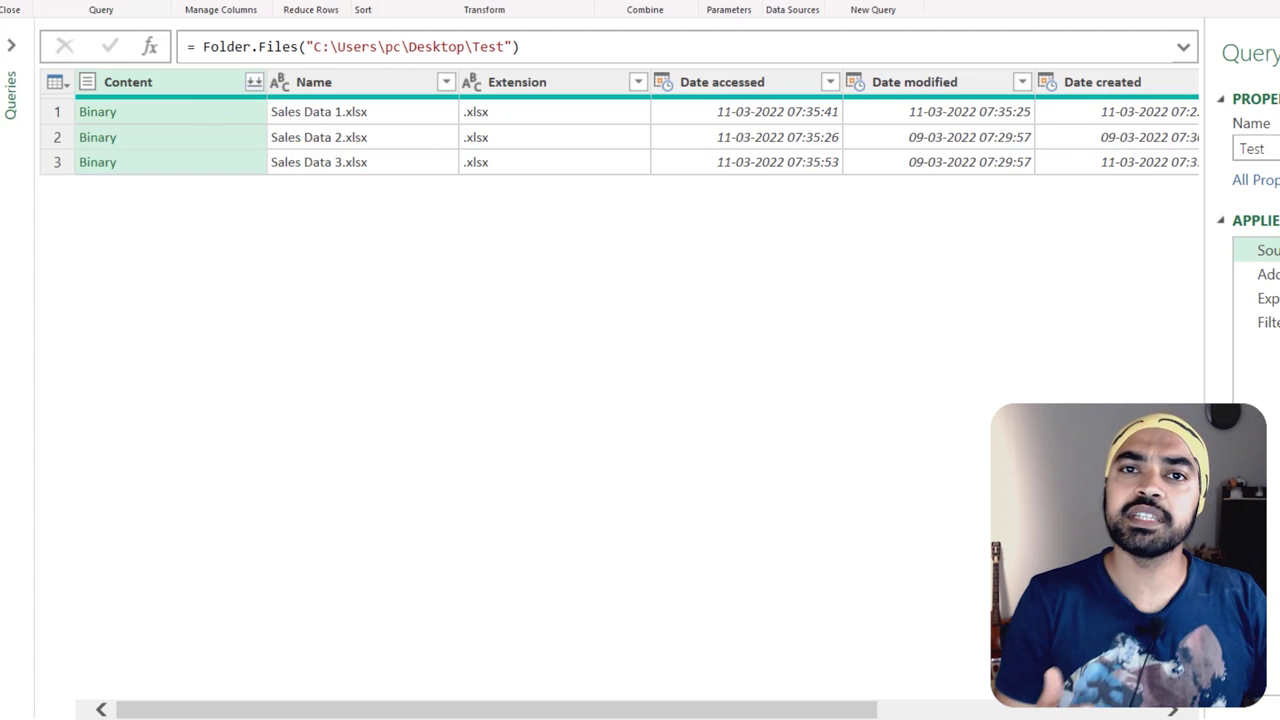
pyautogui.click(190, 112)
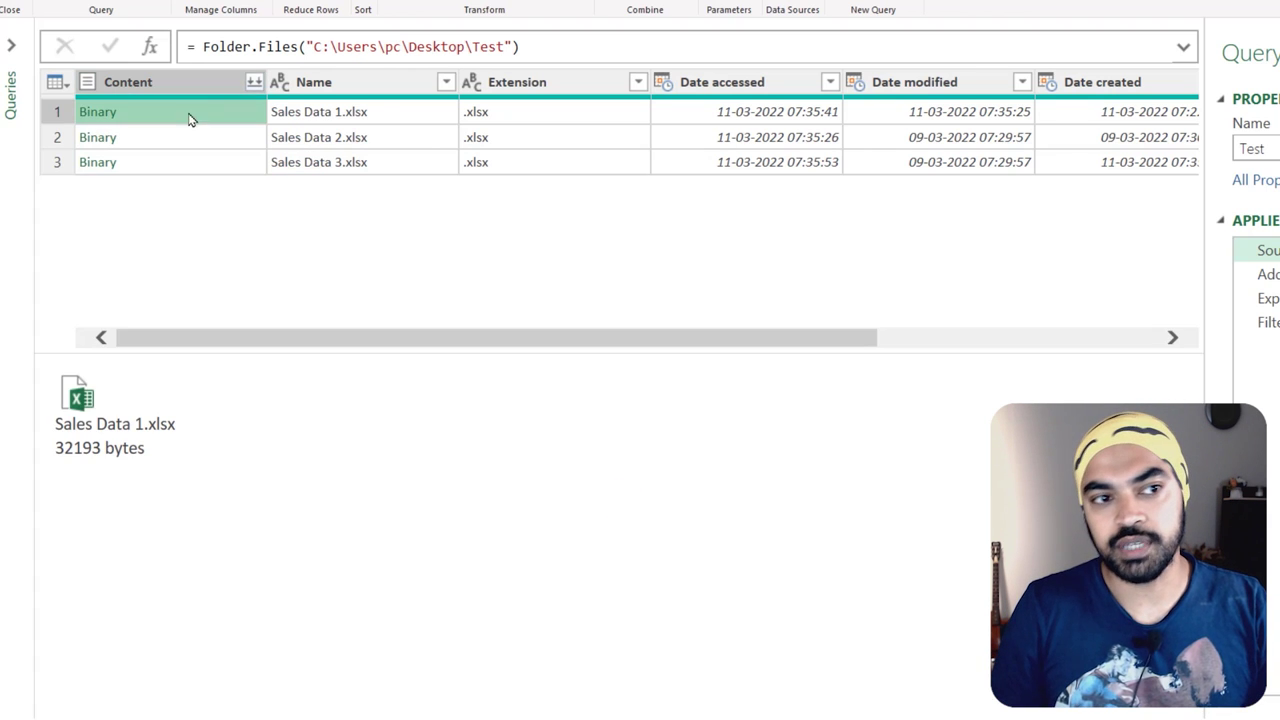
pyautogui.moveTo(140, 112)
pyautogui.mouseDown()
pyautogui.moveTo(171, 157)
pyautogui.moveTo(130, 396)
pyautogui.moveTo(148, 392)
pyautogui.mouseUp()
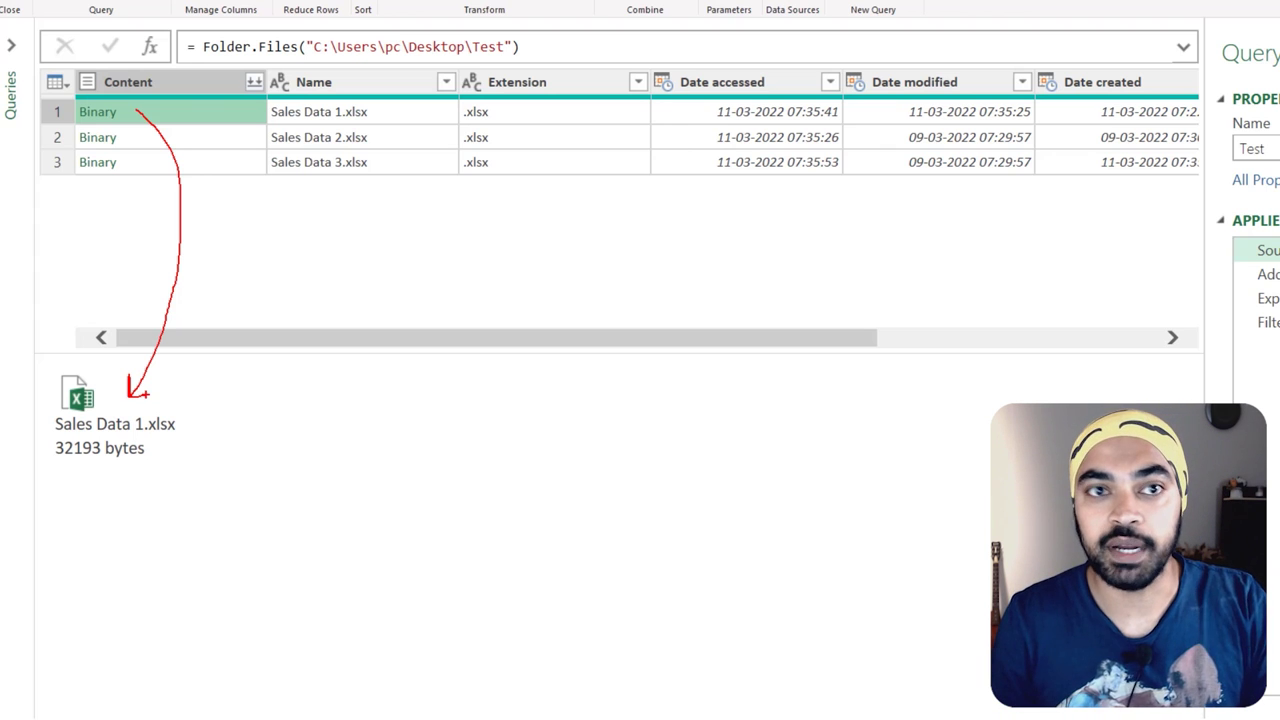
pyautogui.moveTo(136, 386)
pyautogui.mouseDown()
pyautogui.moveTo(92, 364)
pyautogui.moveTo(40, 446)
pyautogui.moveTo(202, 430)
pyautogui.moveTo(104, 367)
pyautogui.mouseUp()
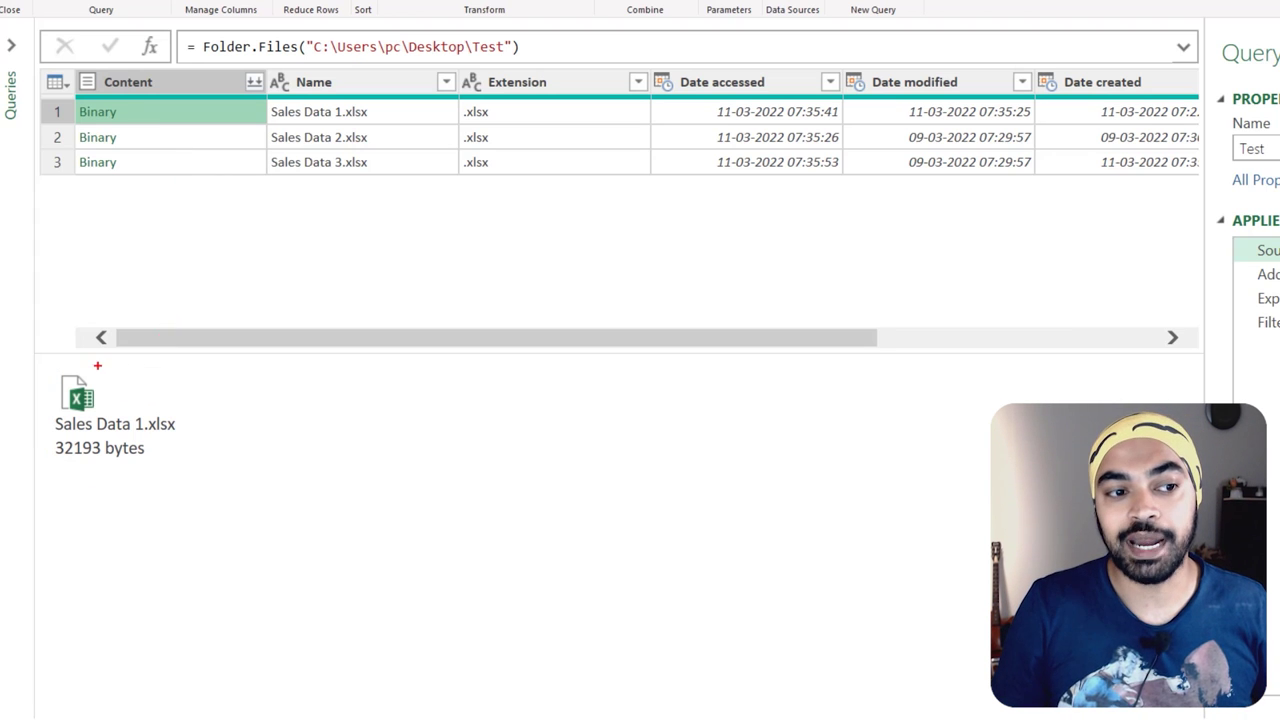
pyautogui.moveTo(47, 362); pyautogui.dragTo(216, 481)
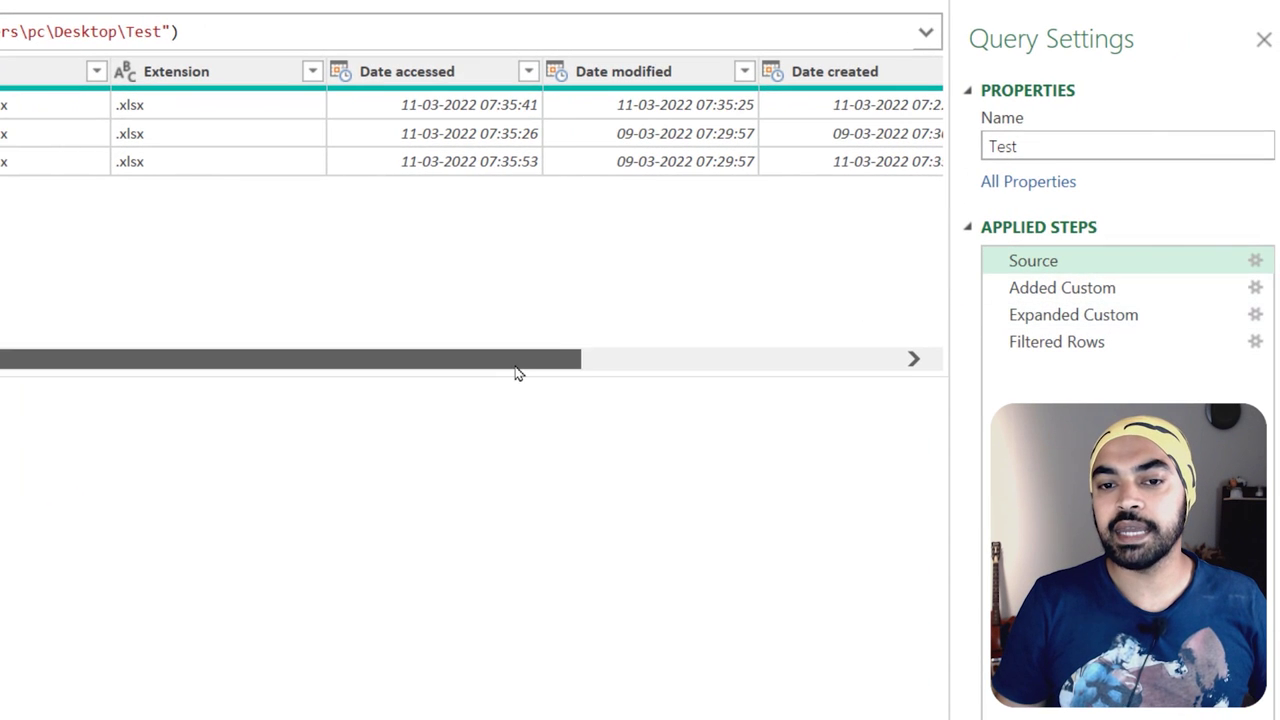
# Inspect the Custom column of the Added Custom step and view its formula in the column definition, leaving it unchanged.
pyautogui.moveTo(517, 360); pyautogui.dragTo(954, 350)
pyautogui.click(1064, 288)
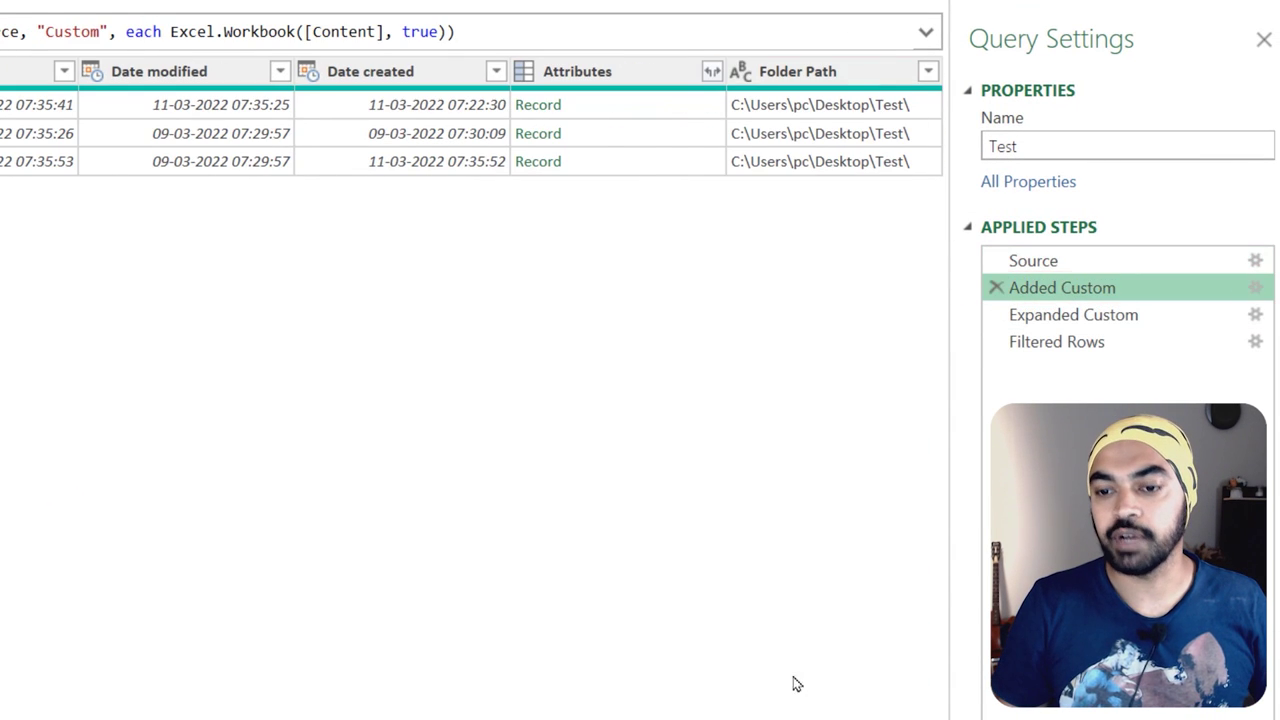
pyautogui.hscroll(3, 794, 680)
pyautogui.click(840, 80)
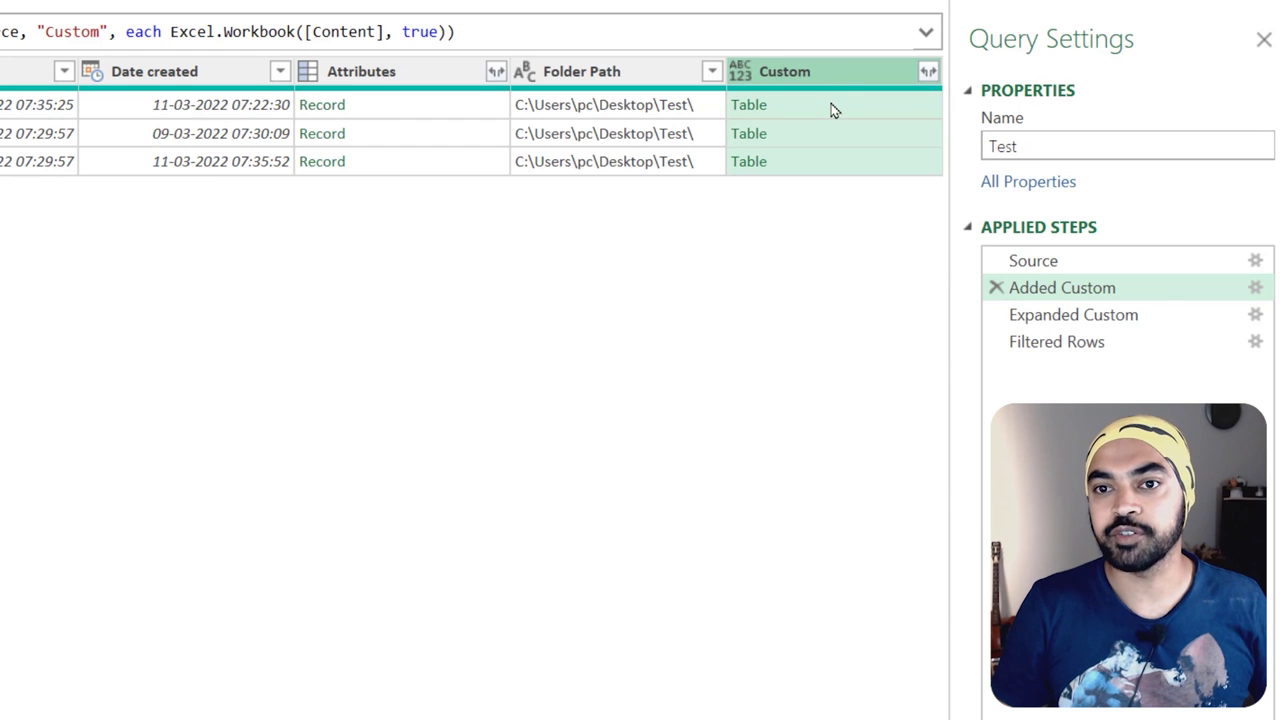
pyautogui.click(1254, 287)
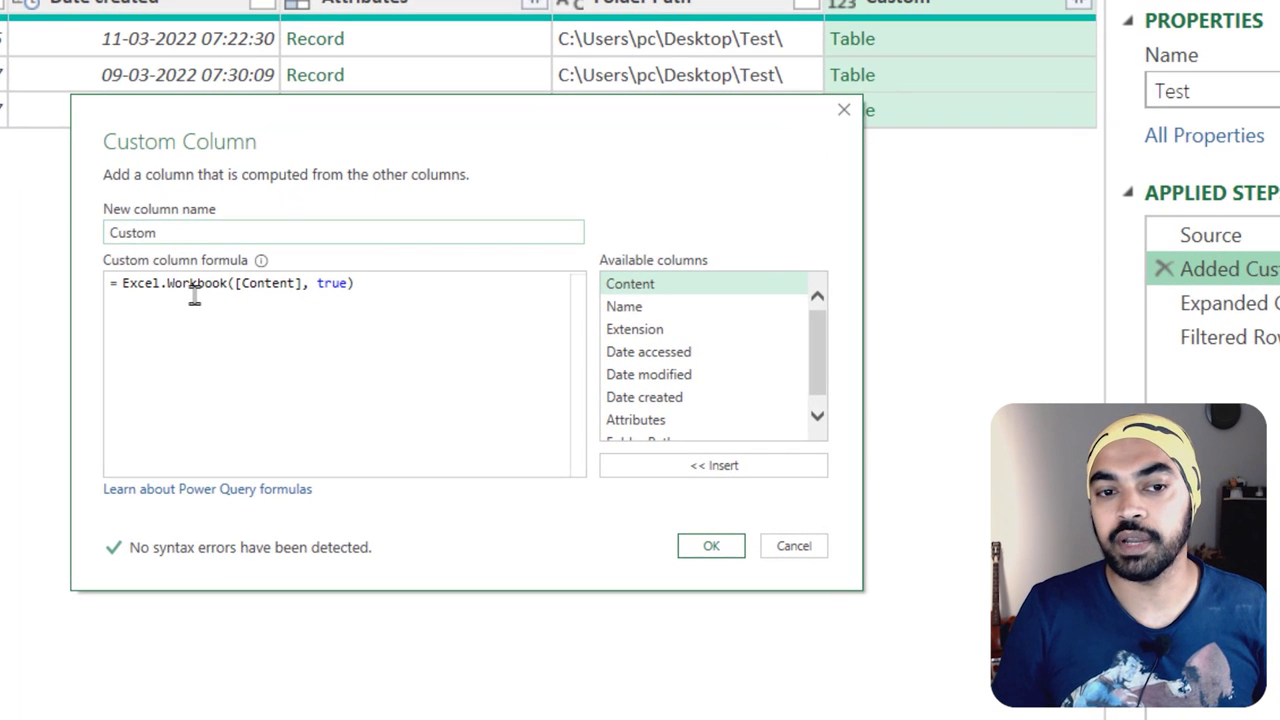
pyautogui.click(794, 546)
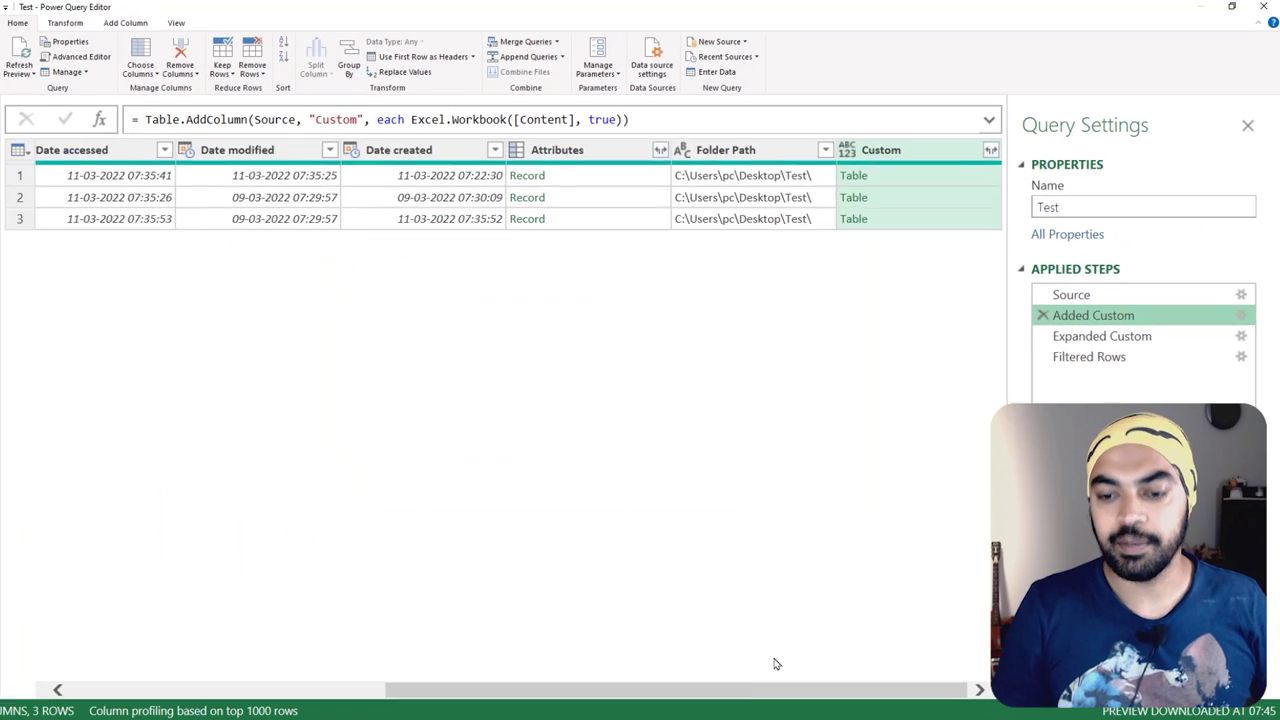
# Reopen the Added Custom formula and review how Excel.Workbook uses the Content column and the true argument.
pyautogui.moveTo(727, 690); pyautogui.dragTo(355, 688)
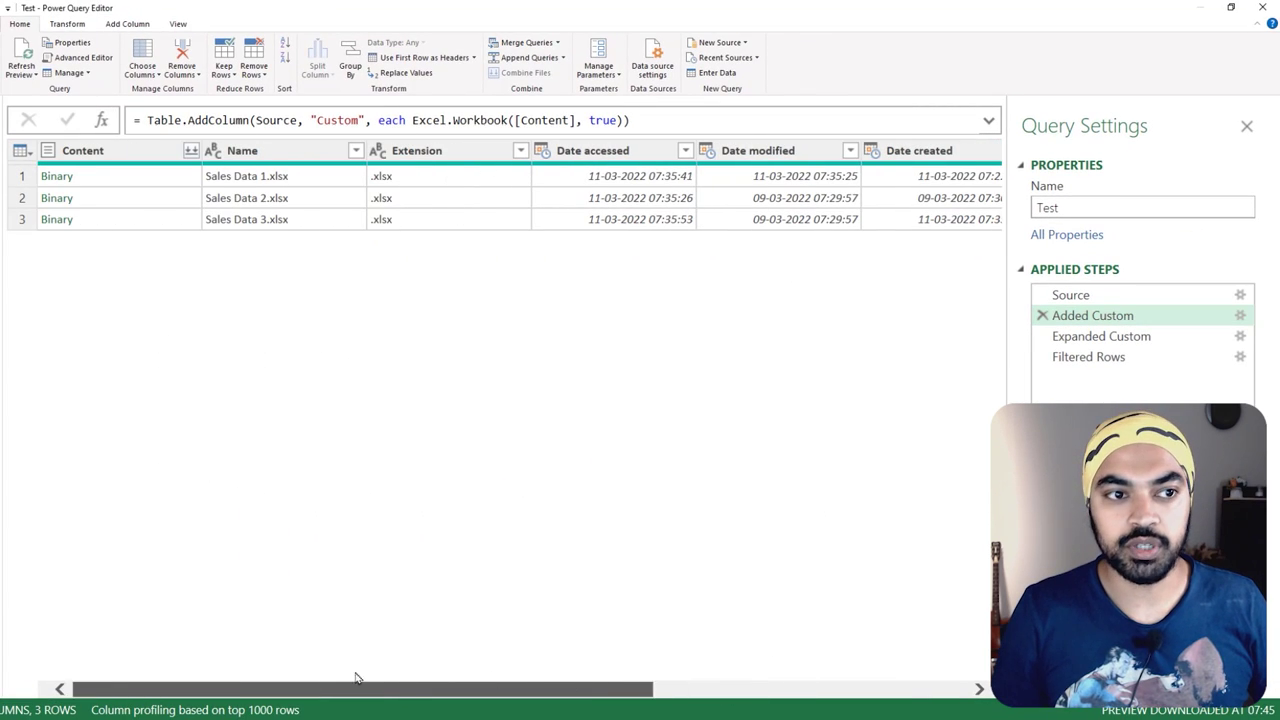
pyautogui.click(1240, 315)
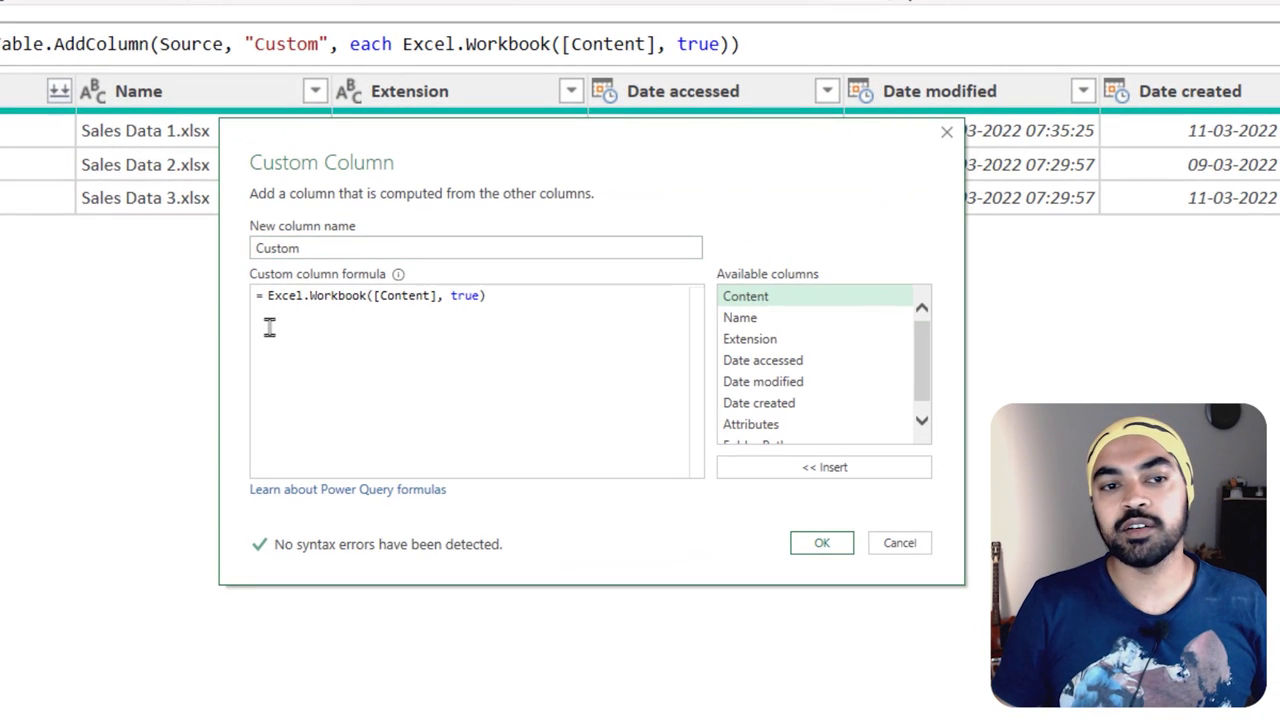
pyautogui.moveTo(265, 312); pyautogui.dragTo(355, 311)
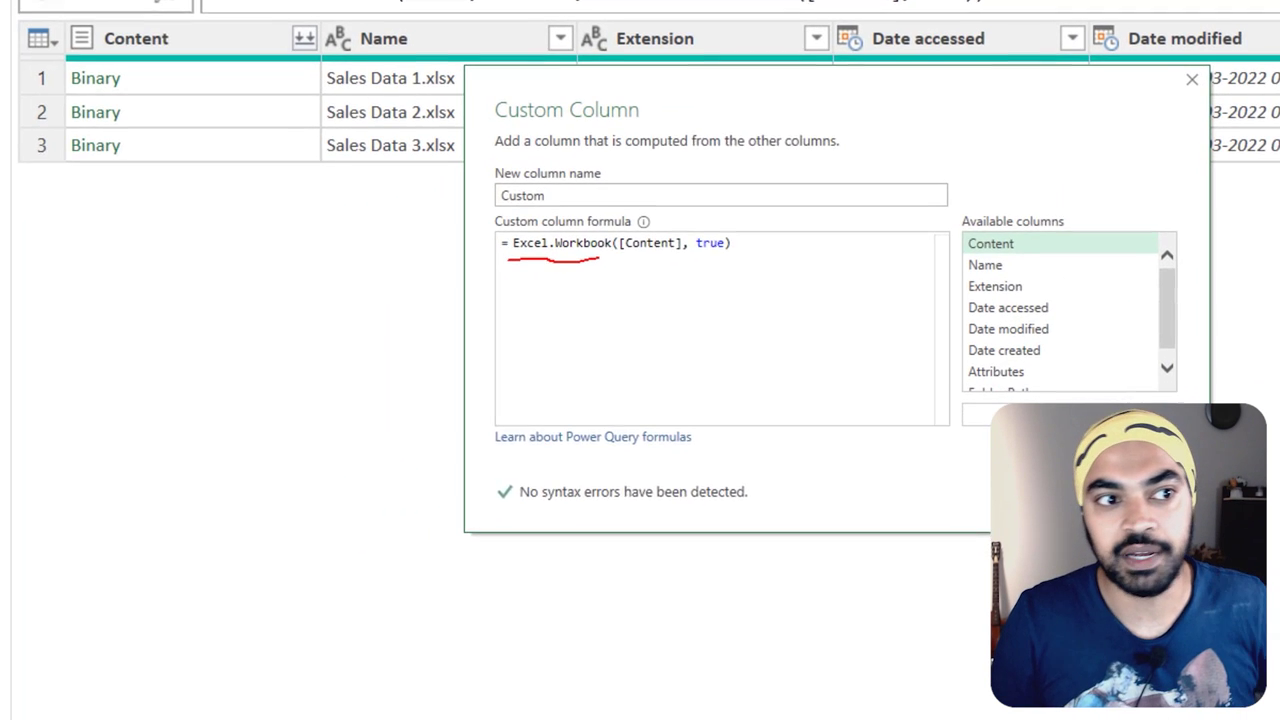
pyautogui.moveTo(78, 14)
pyautogui.mouseDown()
pyautogui.moveTo(172, 55)
pyautogui.moveTo(206, 160)
pyautogui.moveTo(604, 325)
pyautogui.moveTo(649, 252)
pyautogui.moveTo(659, 266)
pyautogui.mouseUp()
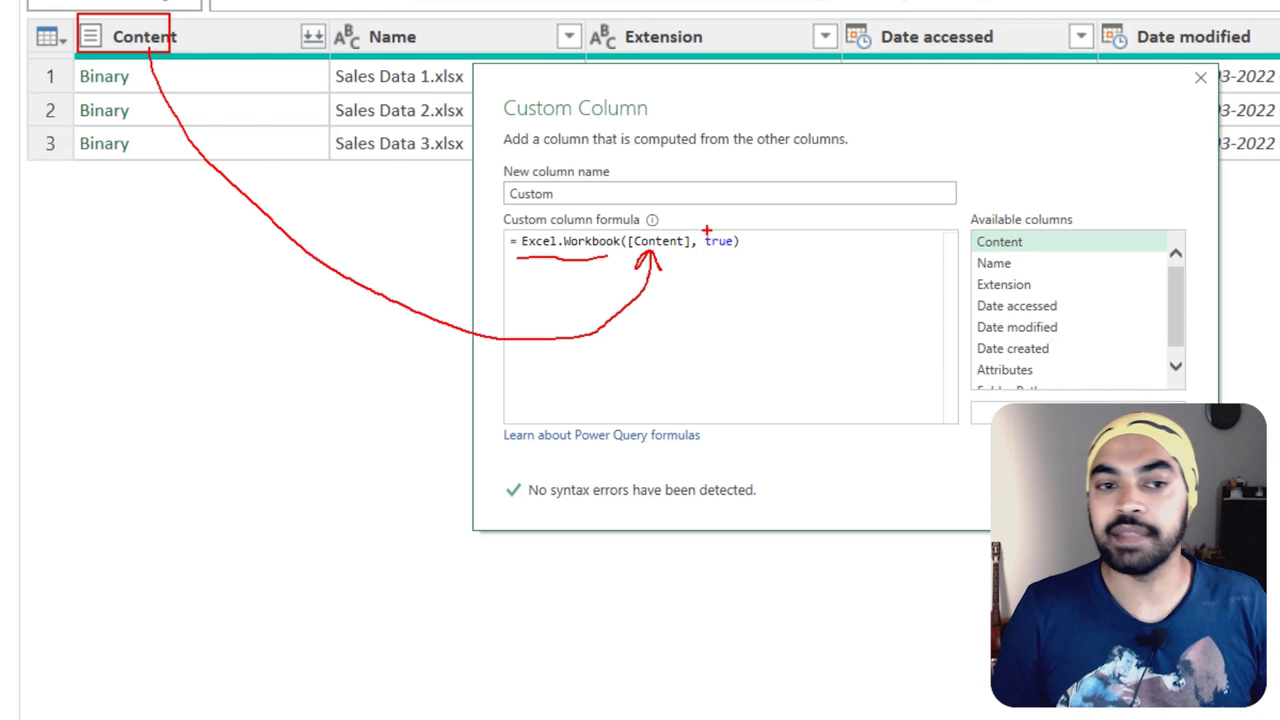
pyautogui.moveTo(733, 222)
pyautogui.mouseDown()
pyautogui.moveTo(712, 218)
pyautogui.moveTo(734, 265)
pyautogui.moveTo(735, 226)
pyautogui.mouseUp()
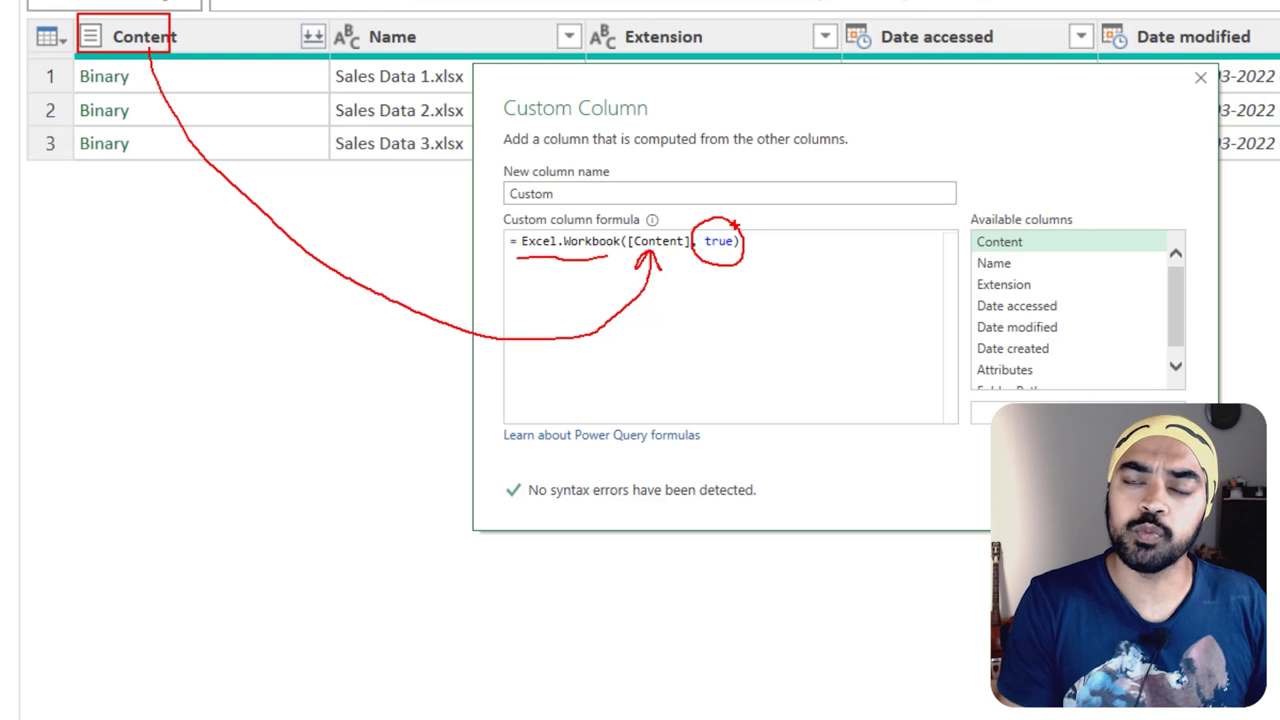
pyautogui.moveTo(724, 290)
pyautogui.mouseDown()
pyautogui.moveTo(723, 263)
pyautogui.moveTo(742, 279)
pyautogui.mouseUp()
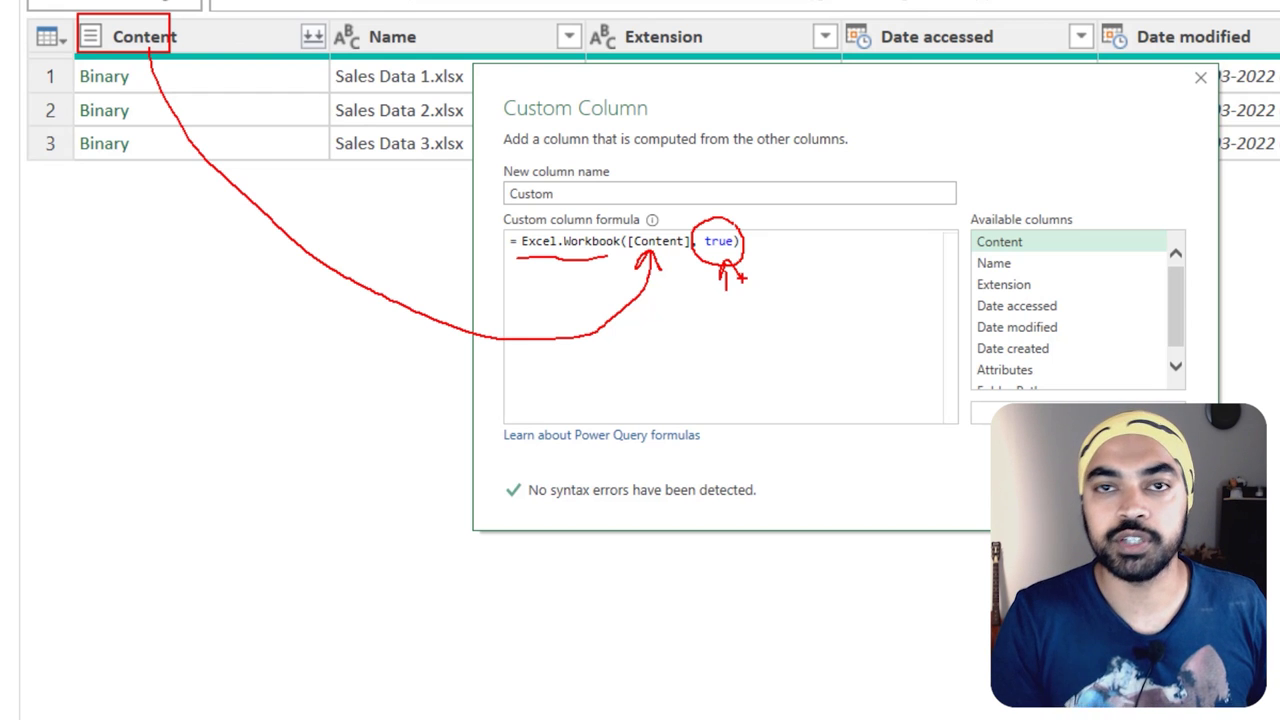
pyautogui.press('Escape')
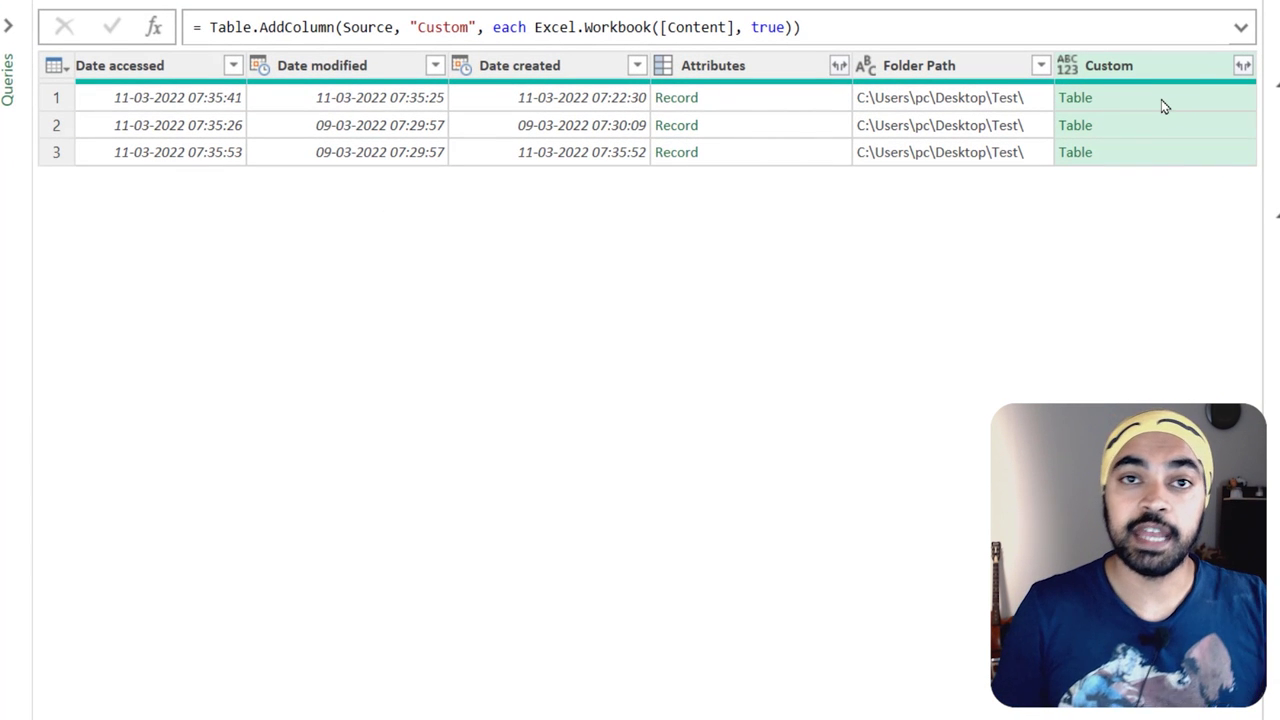
# Preview the nested table in the first row of the Custom column and examine its sheet names and data tables.
pyautogui.click(1163, 99)
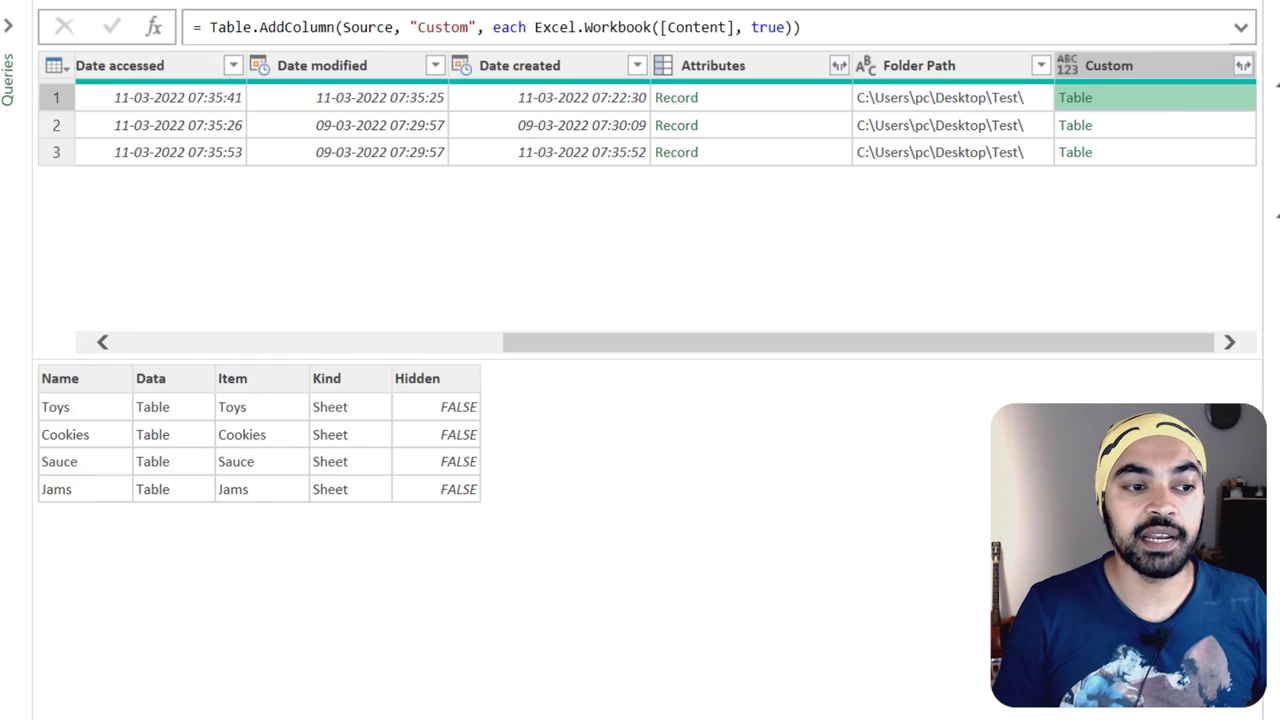
pyautogui.moveTo(24, 364); pyautogui.dragTo(127, 508)
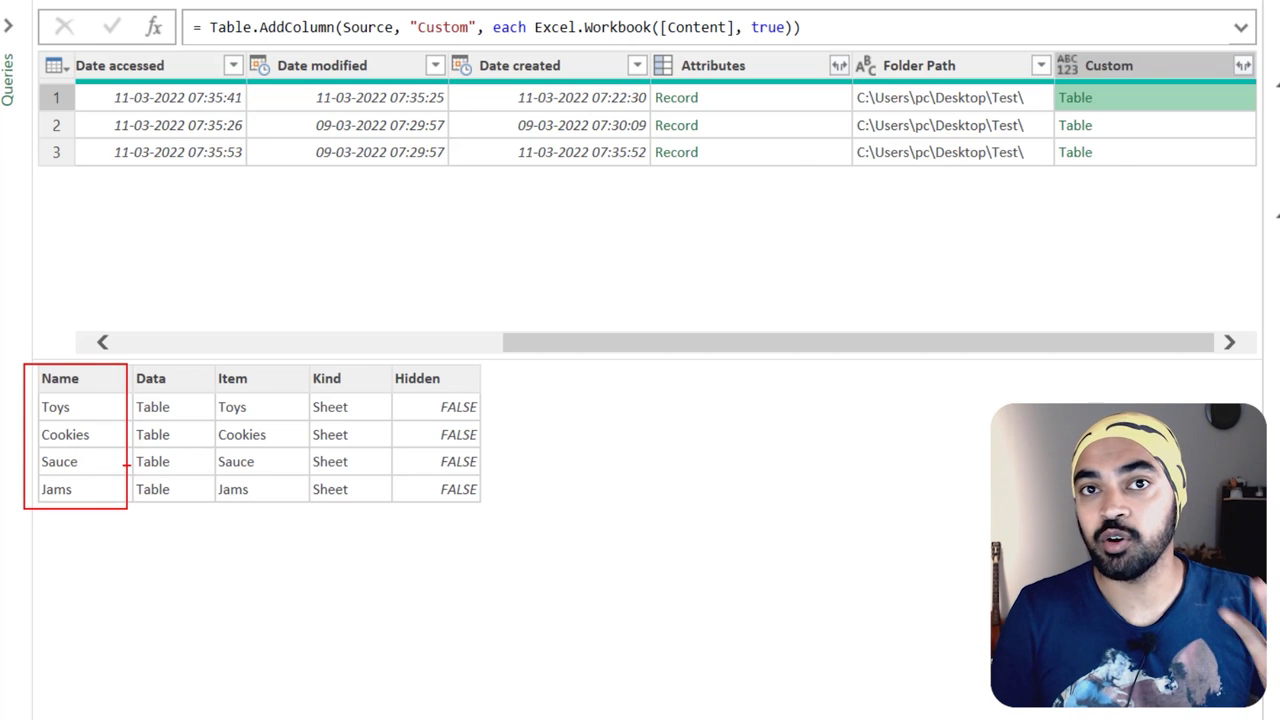
pyautogui.moveTo(93, 407)
pyautogui.mouseDown()
pyautogui.moveTo(110, 398)
pyautogui.moveTo(105, 481)
pyautogui.mouseUp()
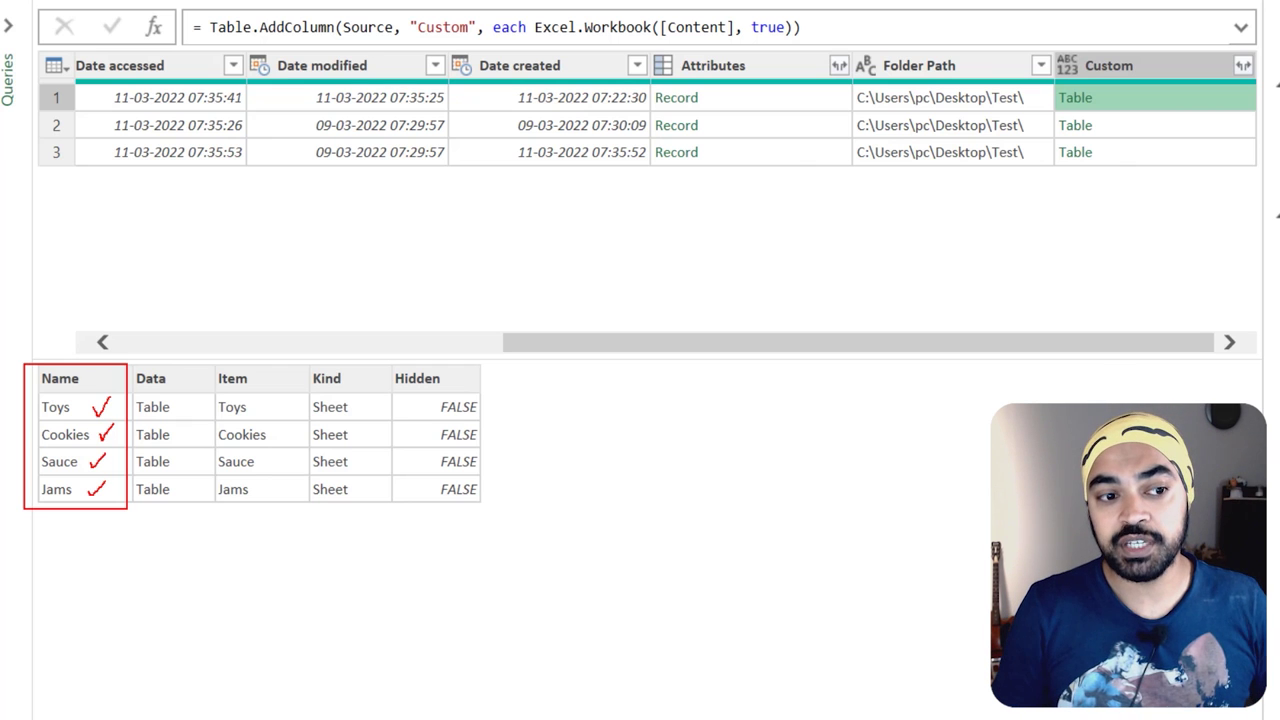
pyautogui.moveTo(195, 385); pyautogui.dragTo(171, 468)
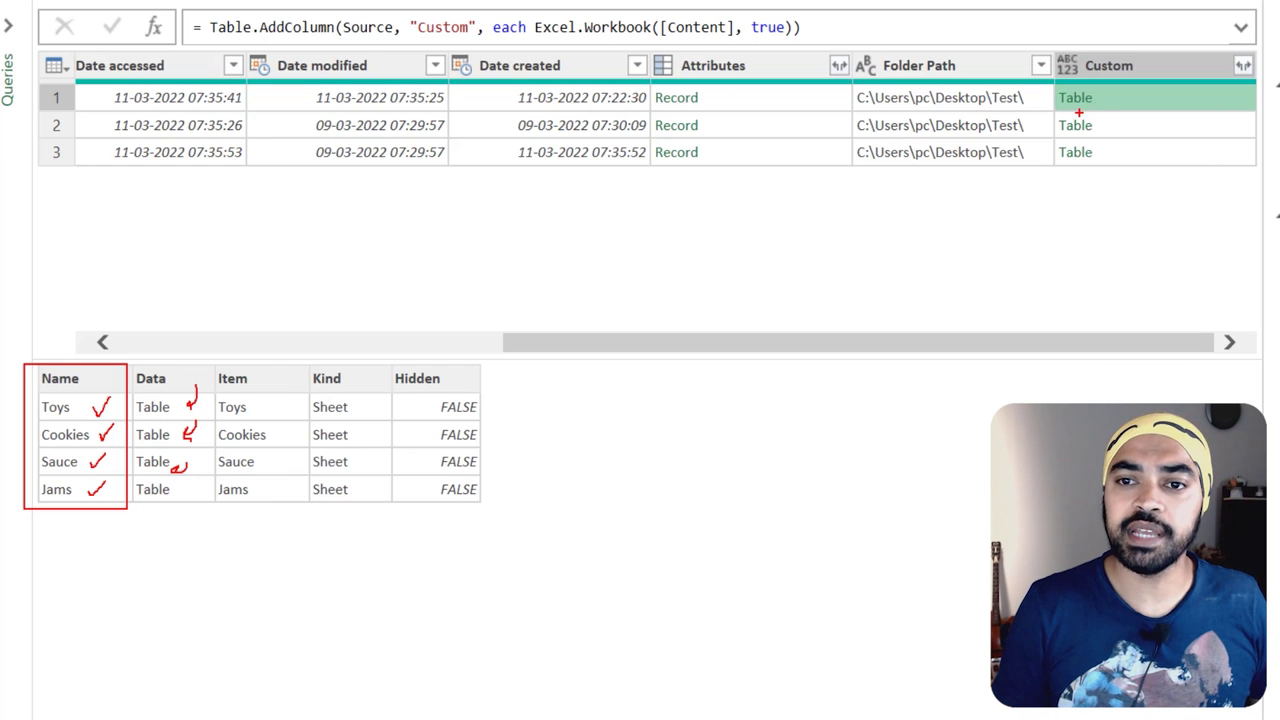
pyautogui.moveTo(1098, 98)
pyautogui.mouseDown()
pyautogui.moveTo(1112, 90)
pyautogui.moveTo(1116, 146)
pyautogui.mouseUp()
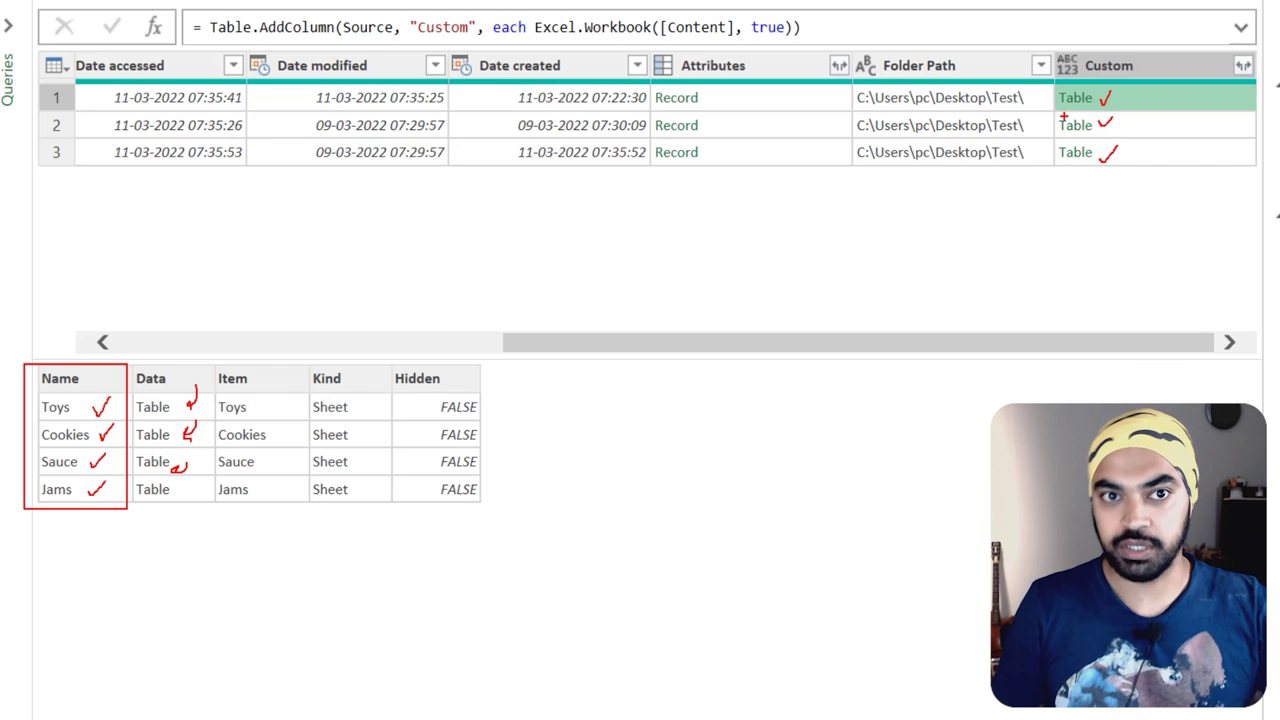
pyautogui.moveTo(38, 392)
pyautogui.mouseDown()
pyautogui.moveTo(160, 414)
pyautogui.moveTo(474, 418)
pyautogui.mouseUp()
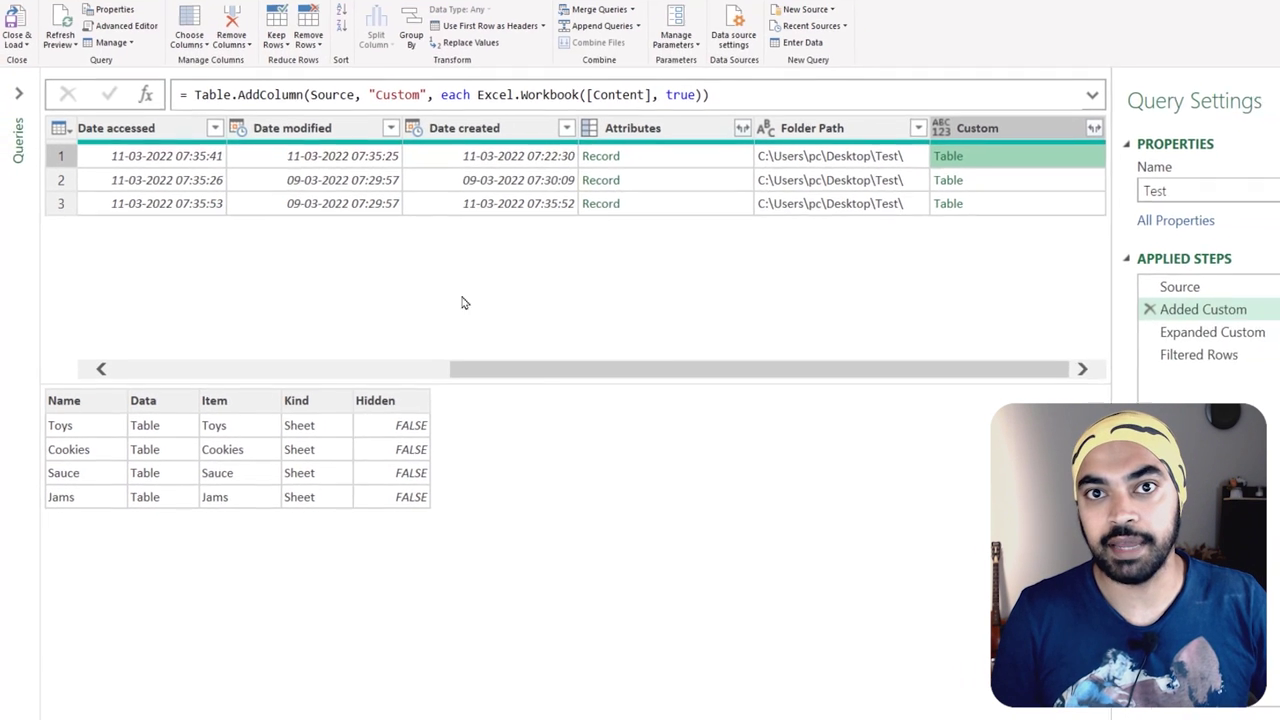
pyautogui.click(990, 146)
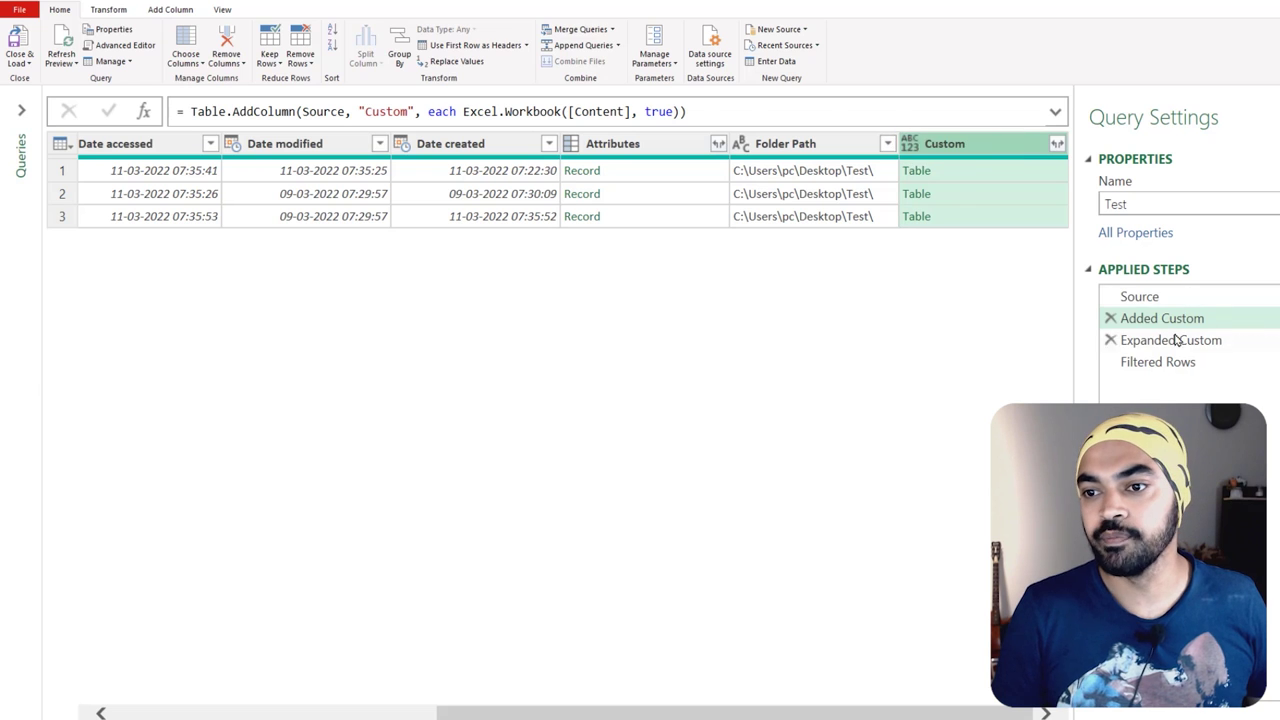
# Review the expanded sheet columns in the Expanded Custom step, and the rows kept by the Toys filter in the Filtered Rows step.
pyautogui.click(1108, 340)
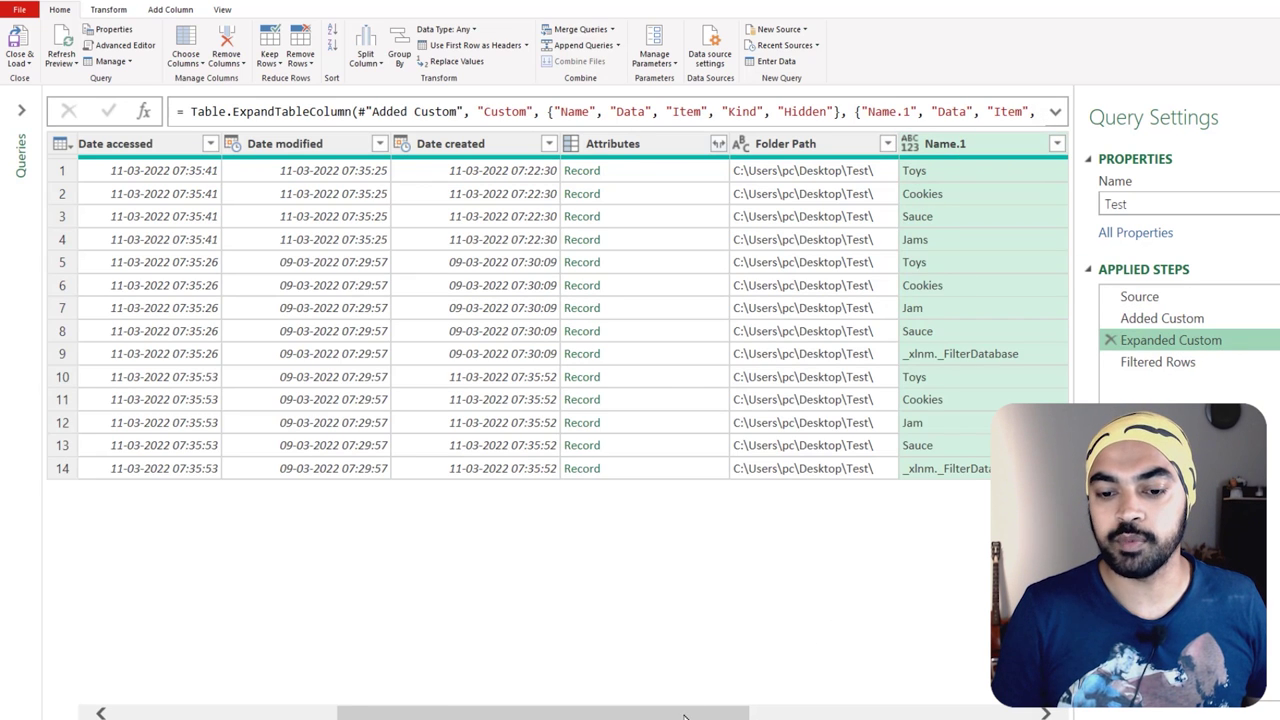
pyautogui.moveTo(745, 712); pyautogui.dragTo(1029, 712)
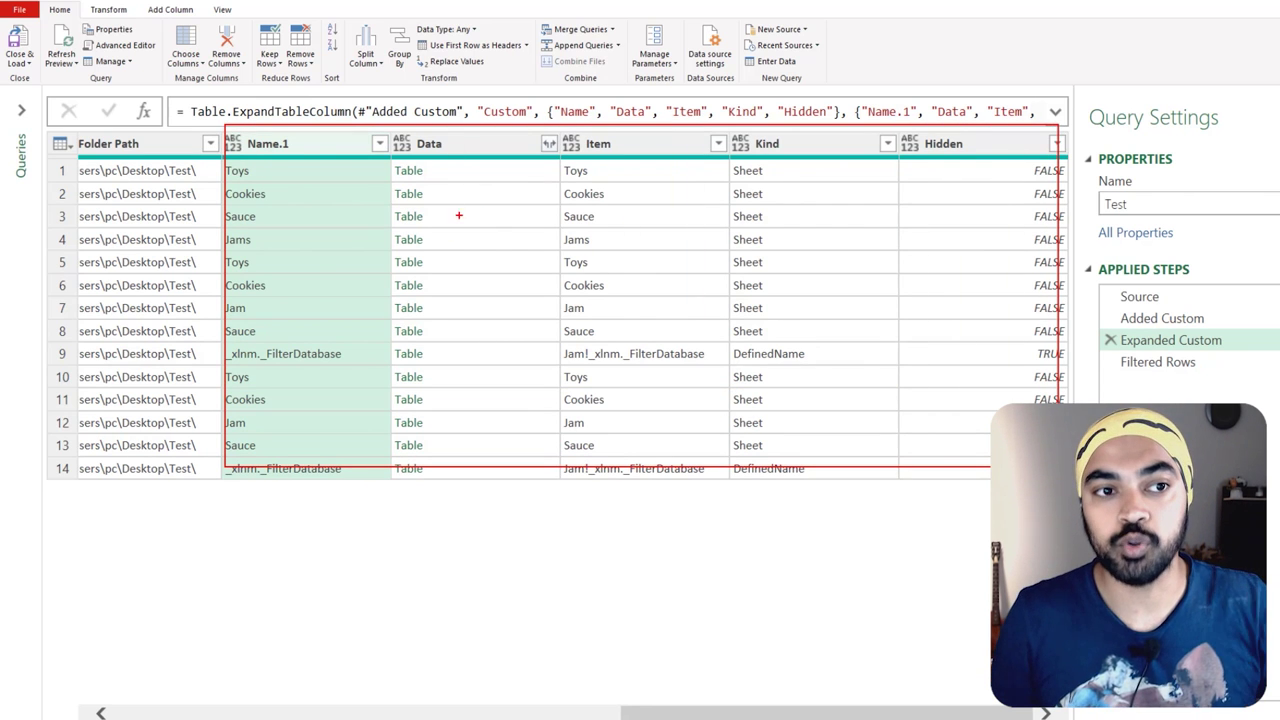
pyautogui.click(1156, 364)
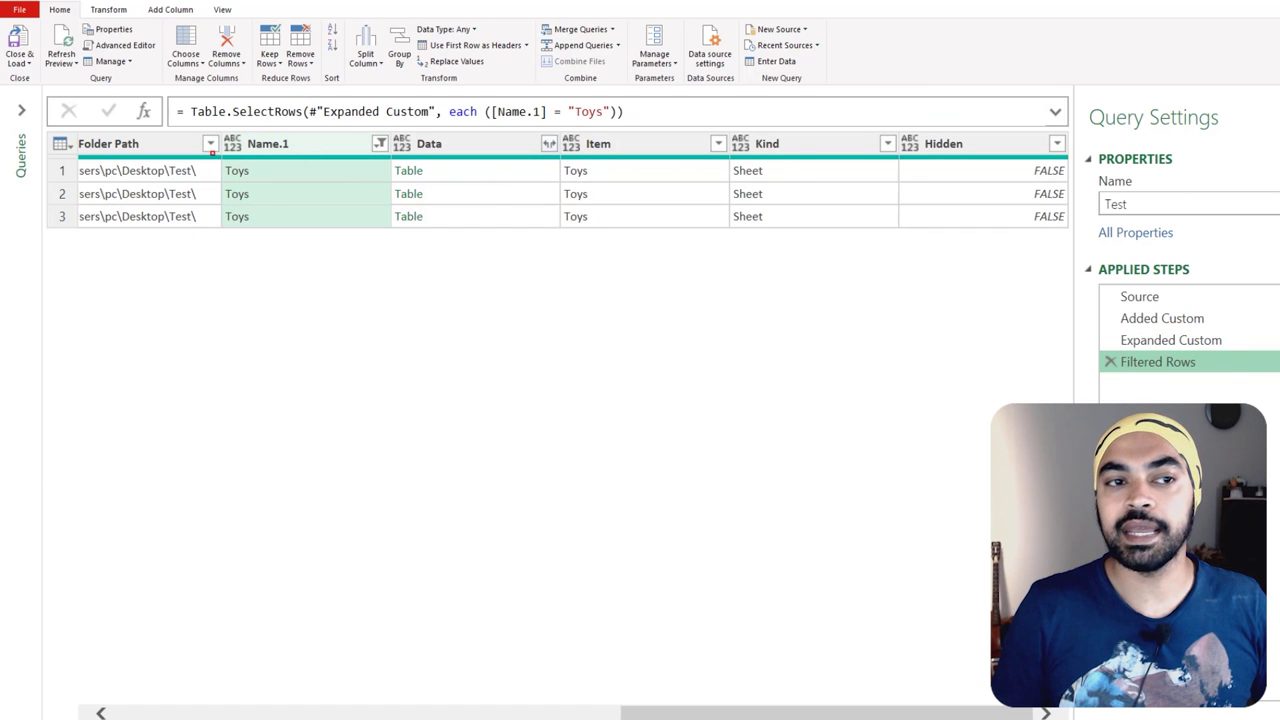
pyautogui.moveTo(211, 152); pyautogui.dragTo(266, 248)
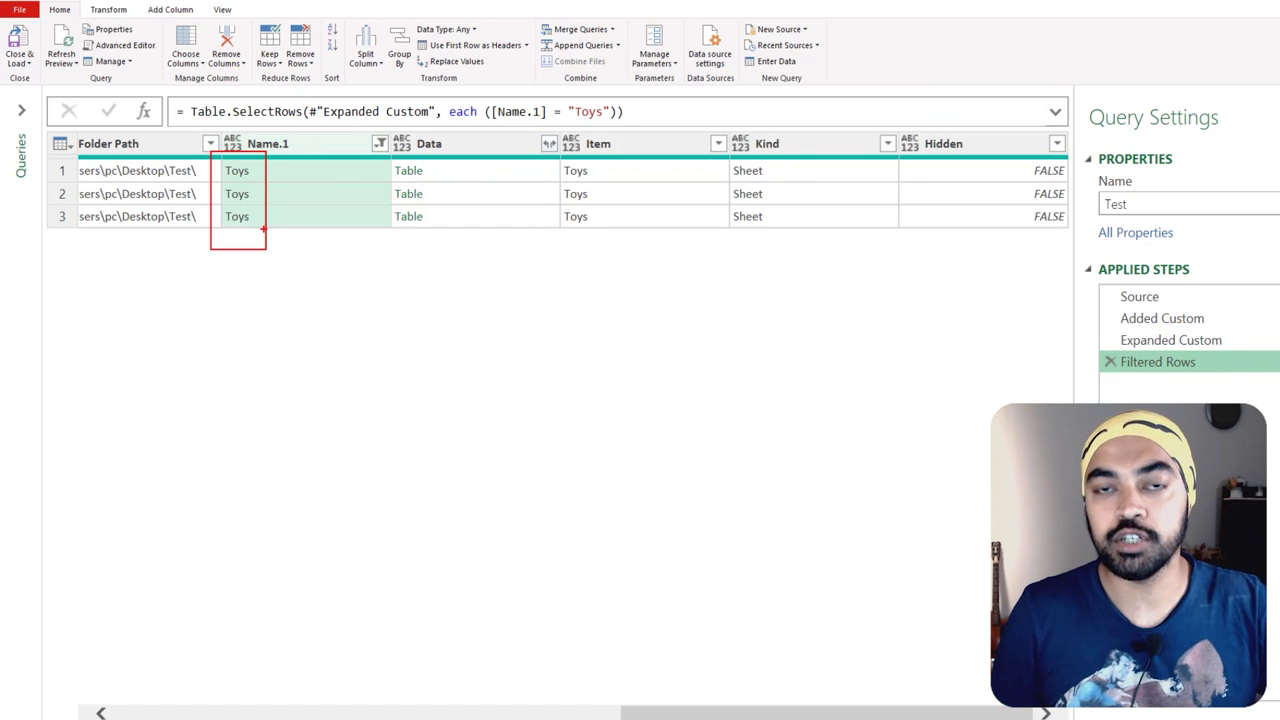
pyautogui.moveTo(264, 232)
pyautogui.mouseDown()
pyautogui.moveTo(346, 308)
pyautogui.moveTo(426, 236)
pyautogui.mouseUp()
pyautogui.press('Escape')
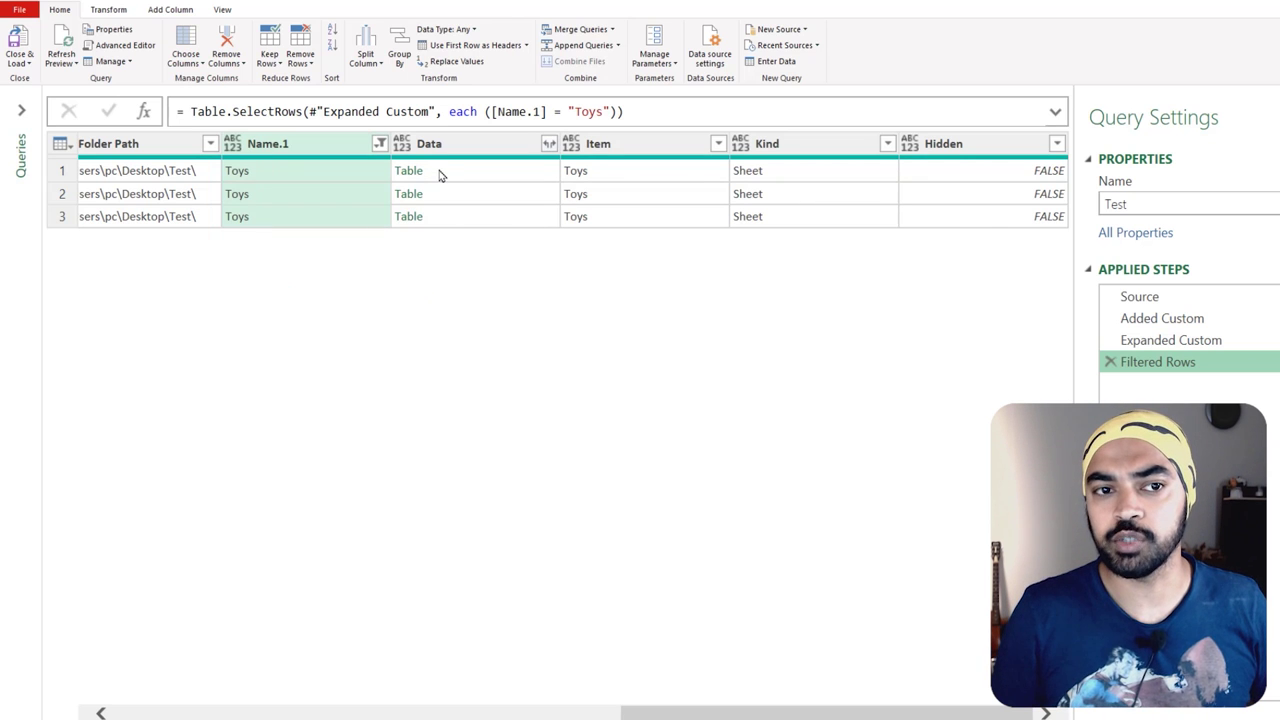
# Preview the nested Toys tables in the Data column of the filtered rows.
pyautogui.click(438, 172)
pyautogui.click(446, 212)
pyautogui.click(447, 190)
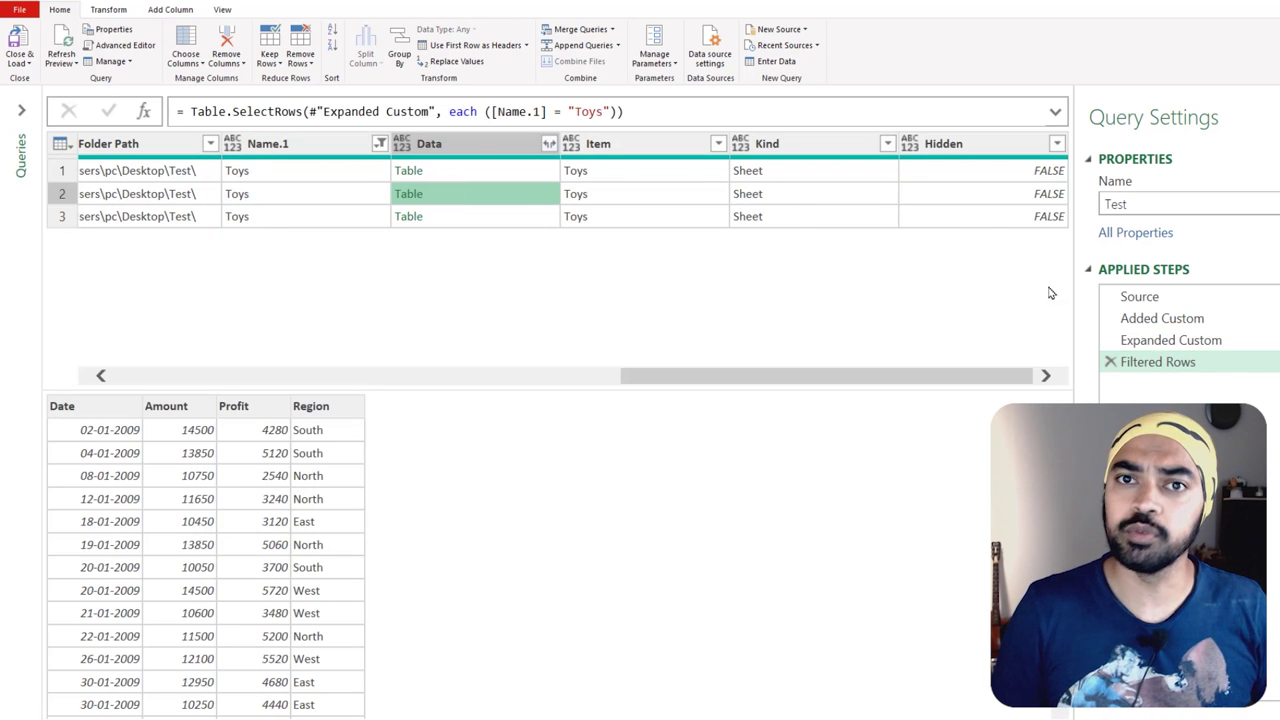
# Revisit the Expanded Custom step to examine its Data column tables, and return to the Added Custom step.
pyautogui.click(1170, 340)
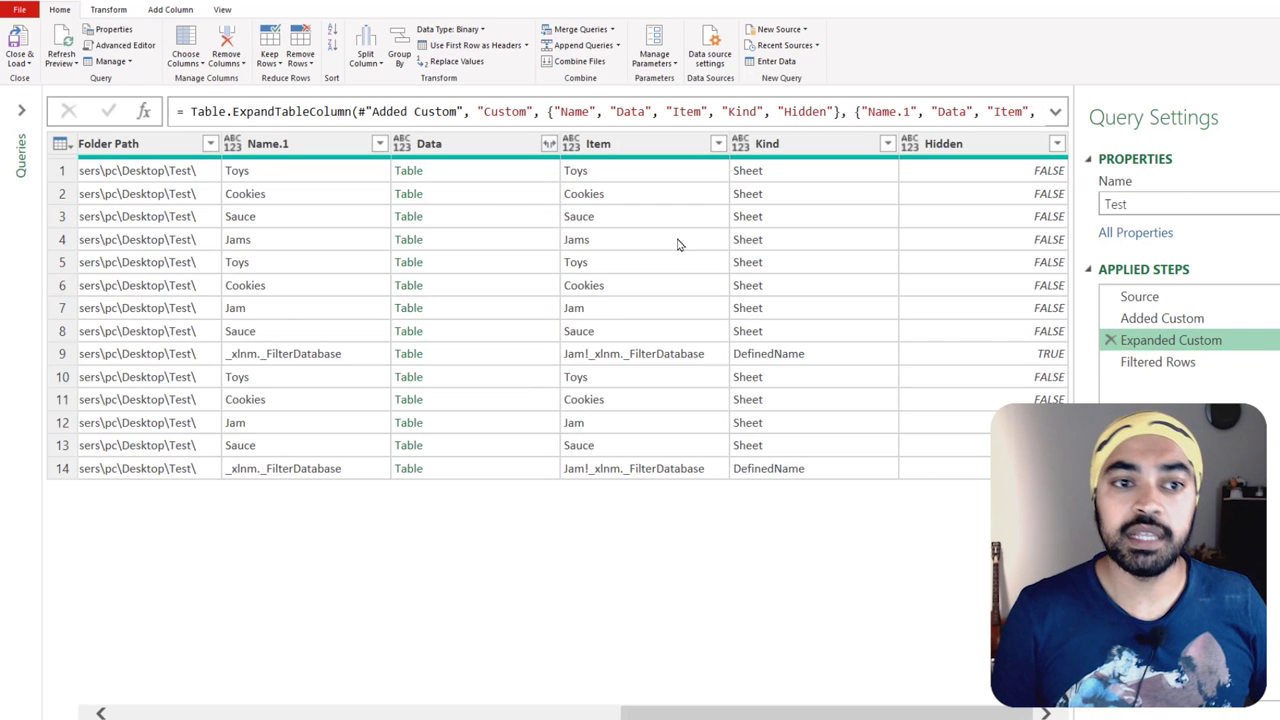
pyautogui.moveTo(458, 162); pyautogui.dragTo(479, 458)
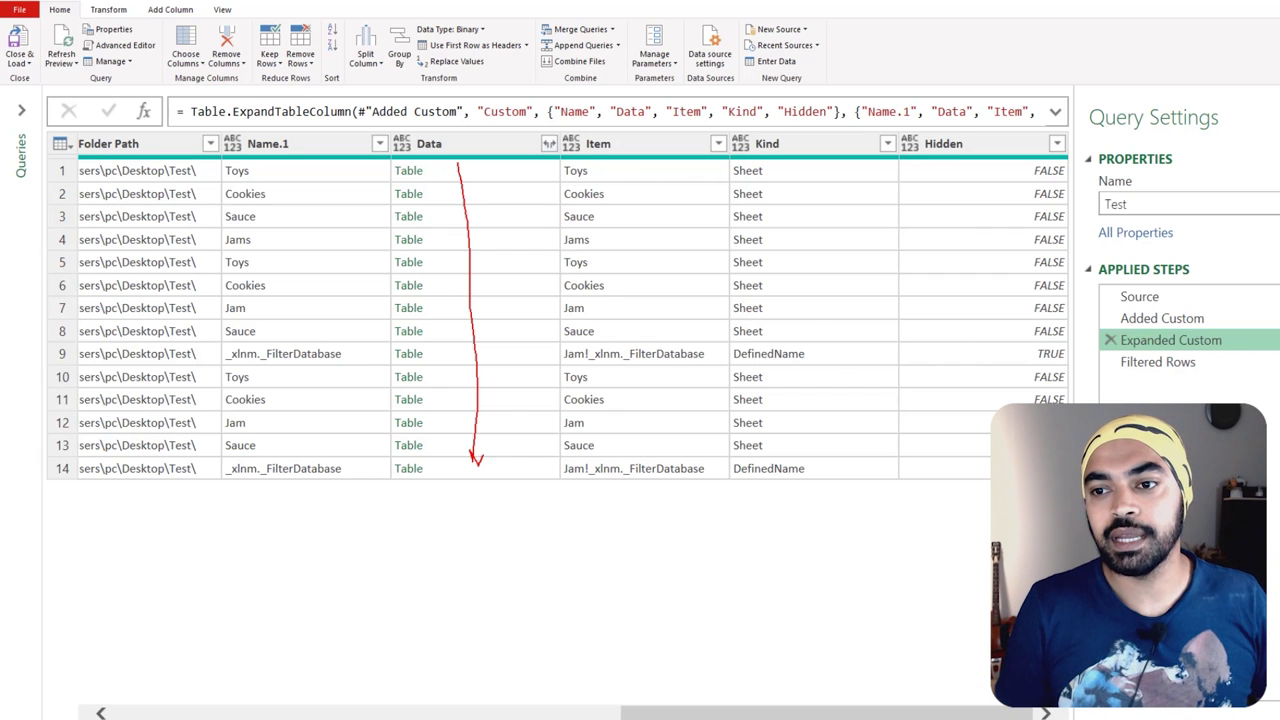
pyautogui.click(1178, 322)
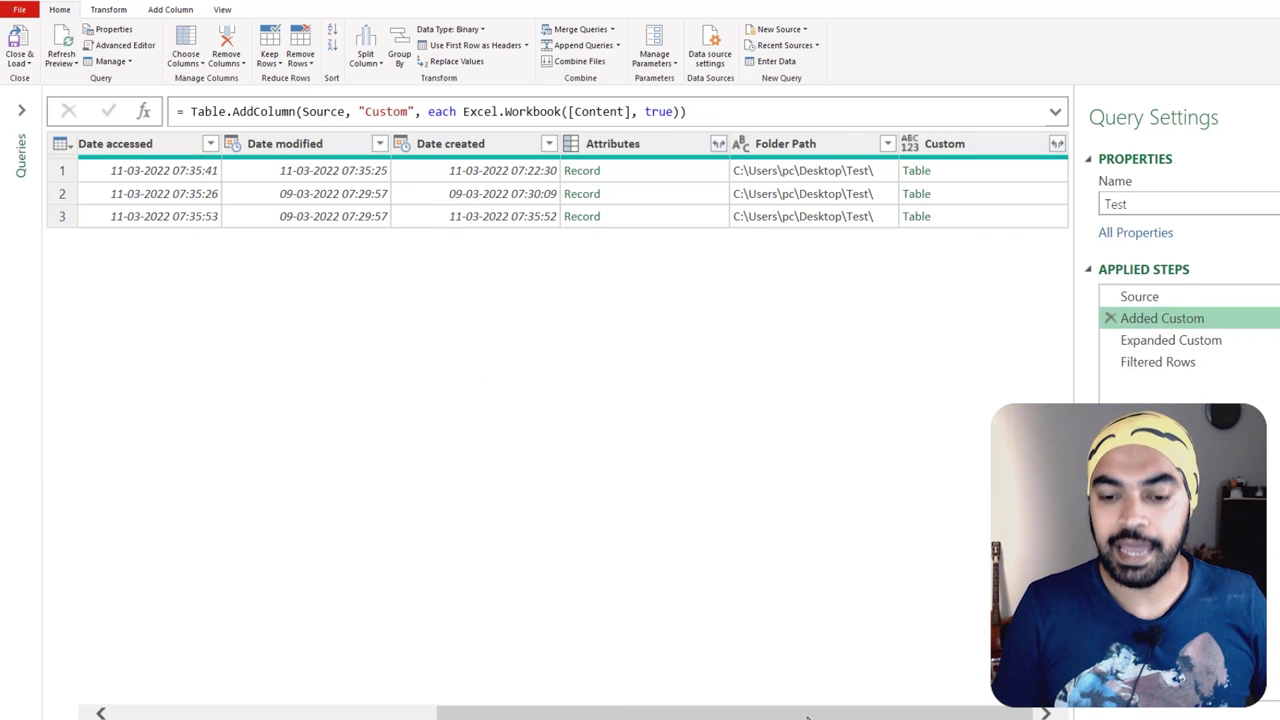
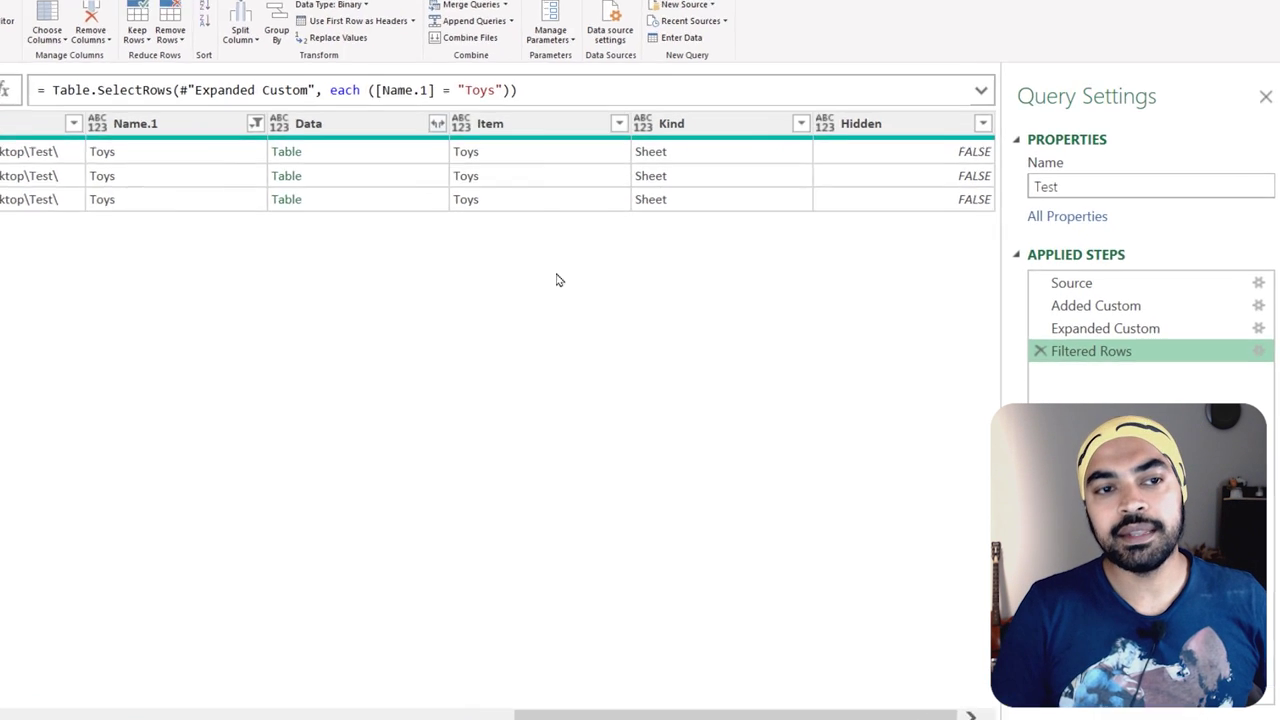
# Examine the Filtered Rows step's Table.SelectRows formula and its reference to the Expanded Custom step.
pyautogui.moveTo(997, 330); pyautogui.dragTo(1143, 358)
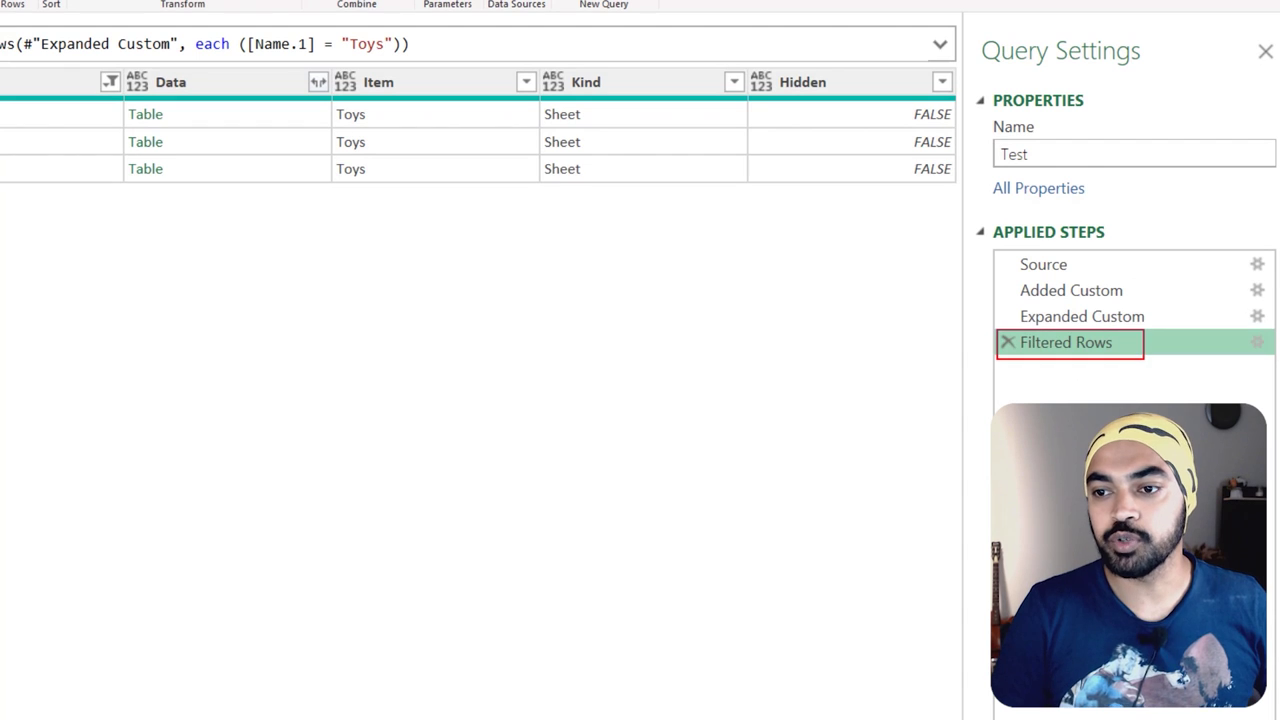
pyautogui.press('Escape')
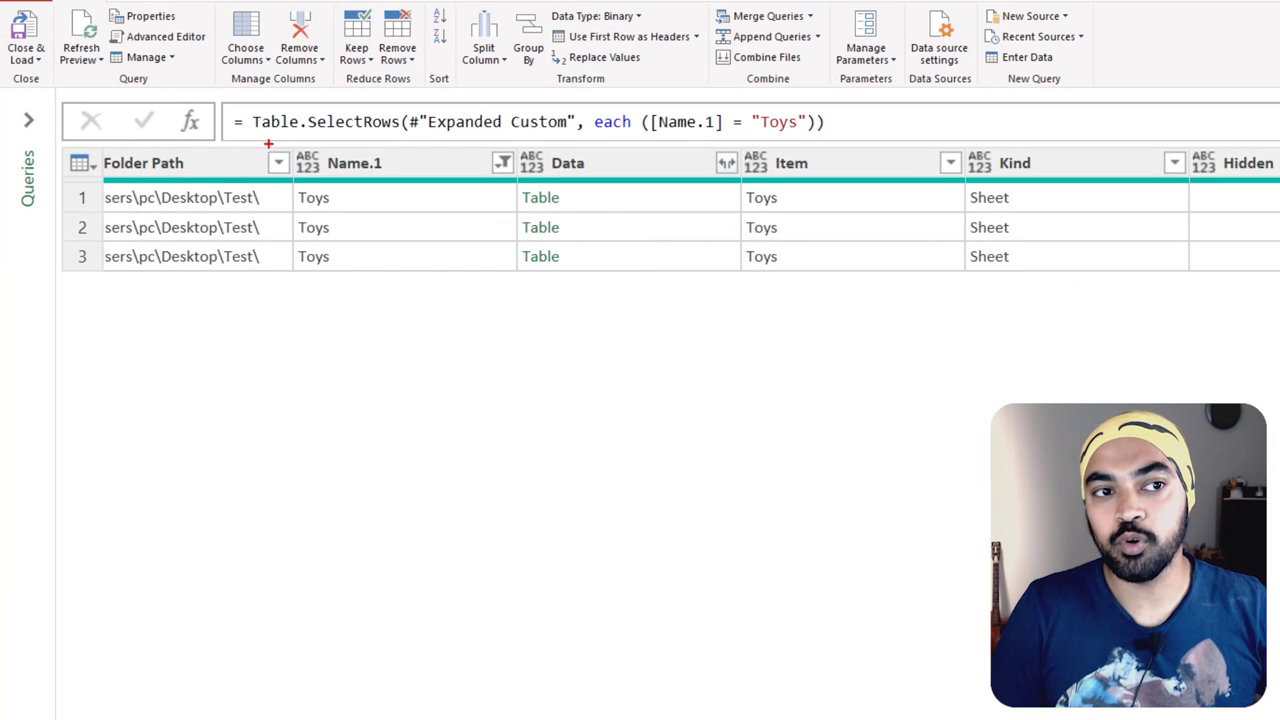
pyautogui.moveTo(250, 137); pyautogui.dragTo(390, 132)
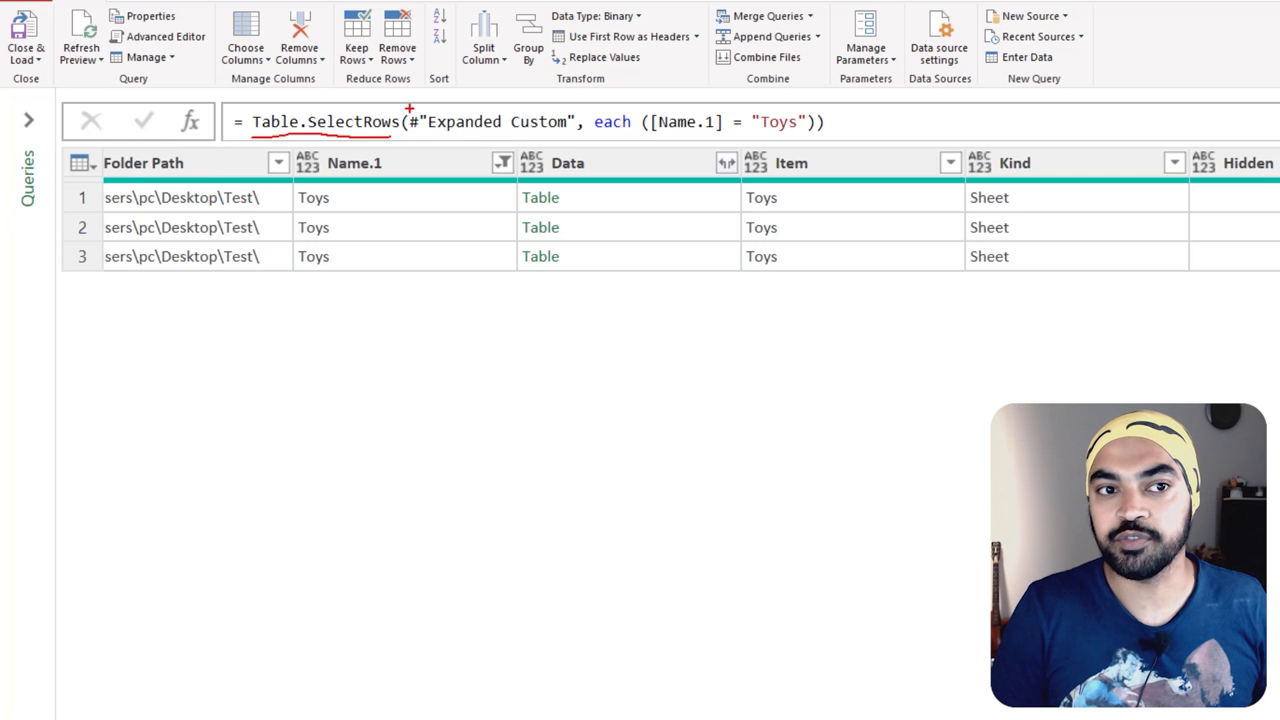
pyautogui.moveTo(409, 107)
pyautogui.mouseDown()
pyautogui.moveTo(462, 130)
pyautogui.moveTo(580, 134)
pyautogui.moveTo(708, 278)
pyautogui.moveTo(1033, 347)
pyautogui.moveTo(1000, 314)
pyautogui.moveTo(1083, 332)
pyautogui.mouseUp()
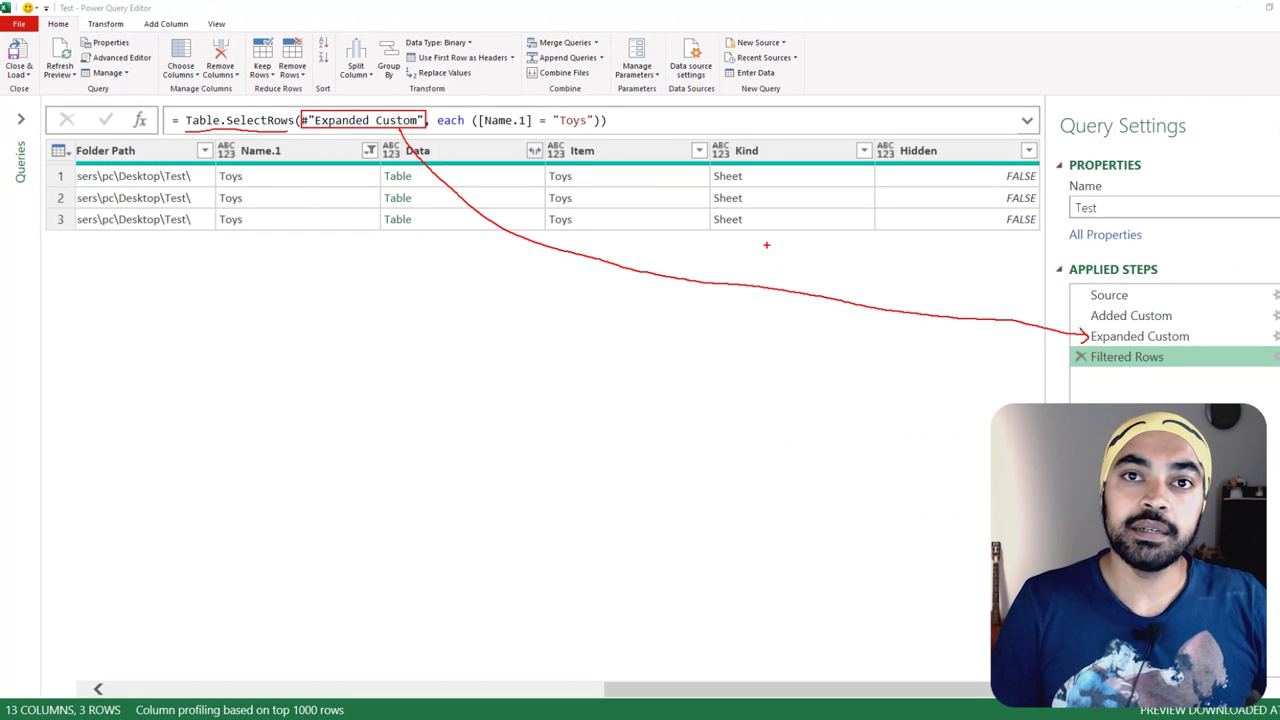
pyautogui.press('Escape')
# Review the full table produced by the Expanded Custom step, and return to the Filtered Rows step.
pyautogui.click(1145, 338)
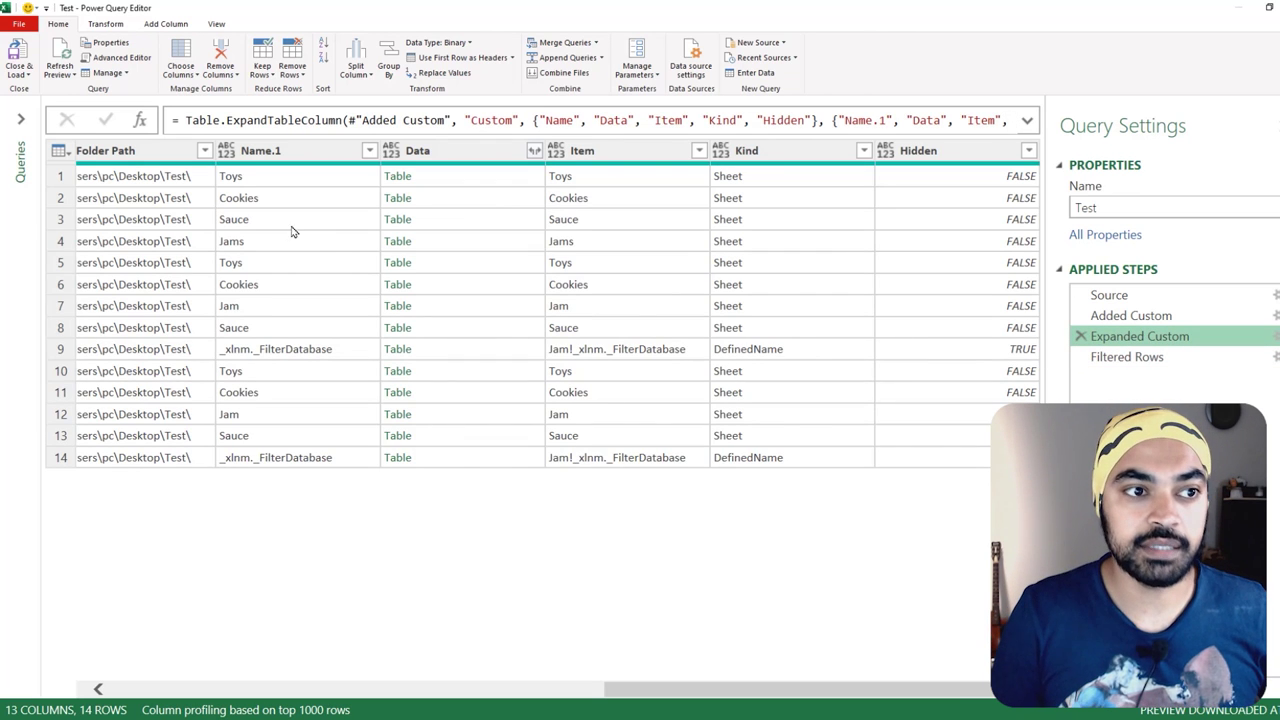
pyautogui.moveTo(48, 138)
pyautogui.mouseDown()
pyautogui.moveTo(863, 383)
pyautogui.moveTo(990, 455)
pyautogui.mouseUp()
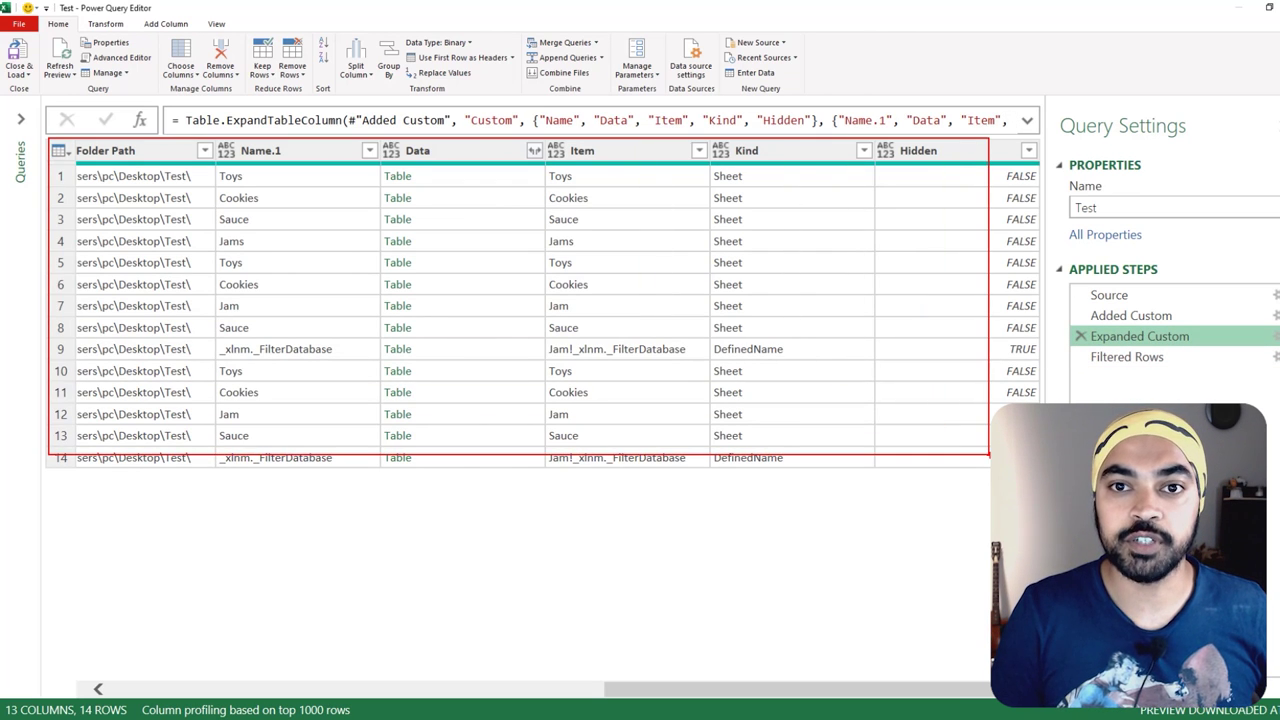
pyautogui.click(1140, 360)
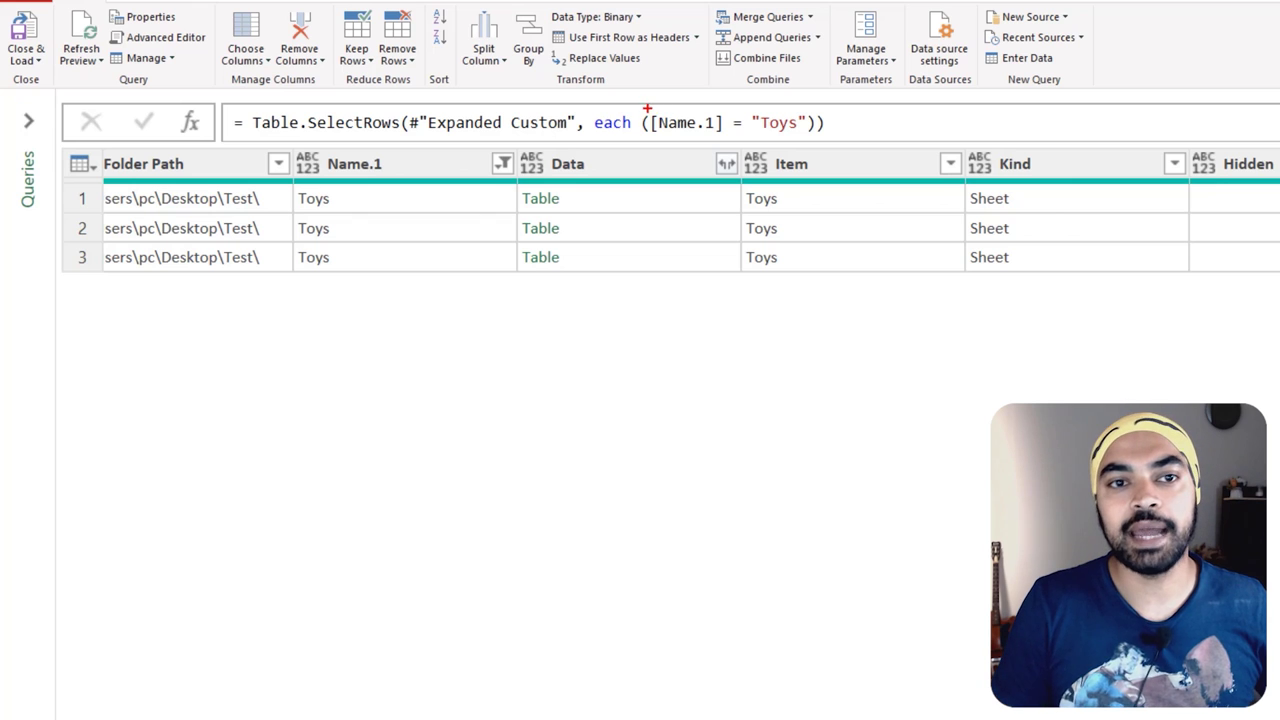
# Examine the formula's row condition, matching each part of each ([Name.1] = "Toys") to the Name.1 column.
pyautogui.moveTo(647, 106)
pyautogui.mouseDown()
pyautogui.moveTo(729, 133)
pyautogui.moveTo(668, 149)
pyautogui.moveTo(406, 163)
pyautogui.mouseUp()
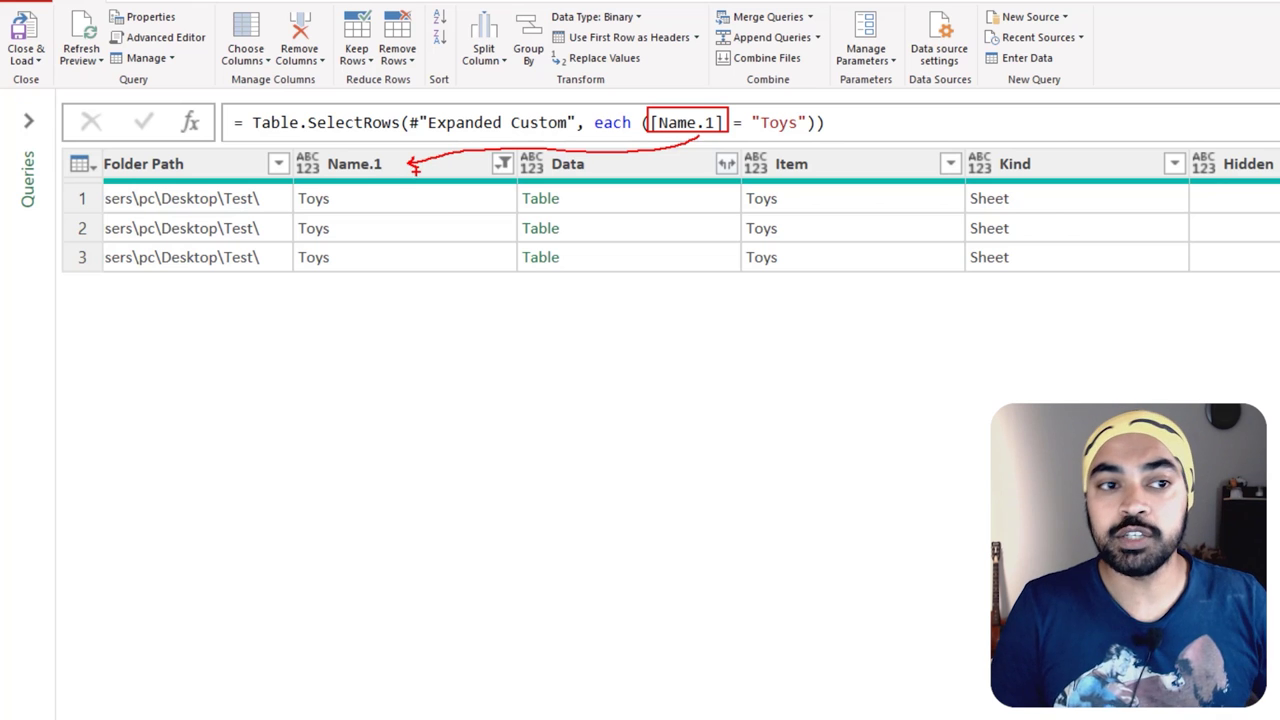
pyautogui.moveTo(590, 131); pyautogui.dragTo(645, 136)
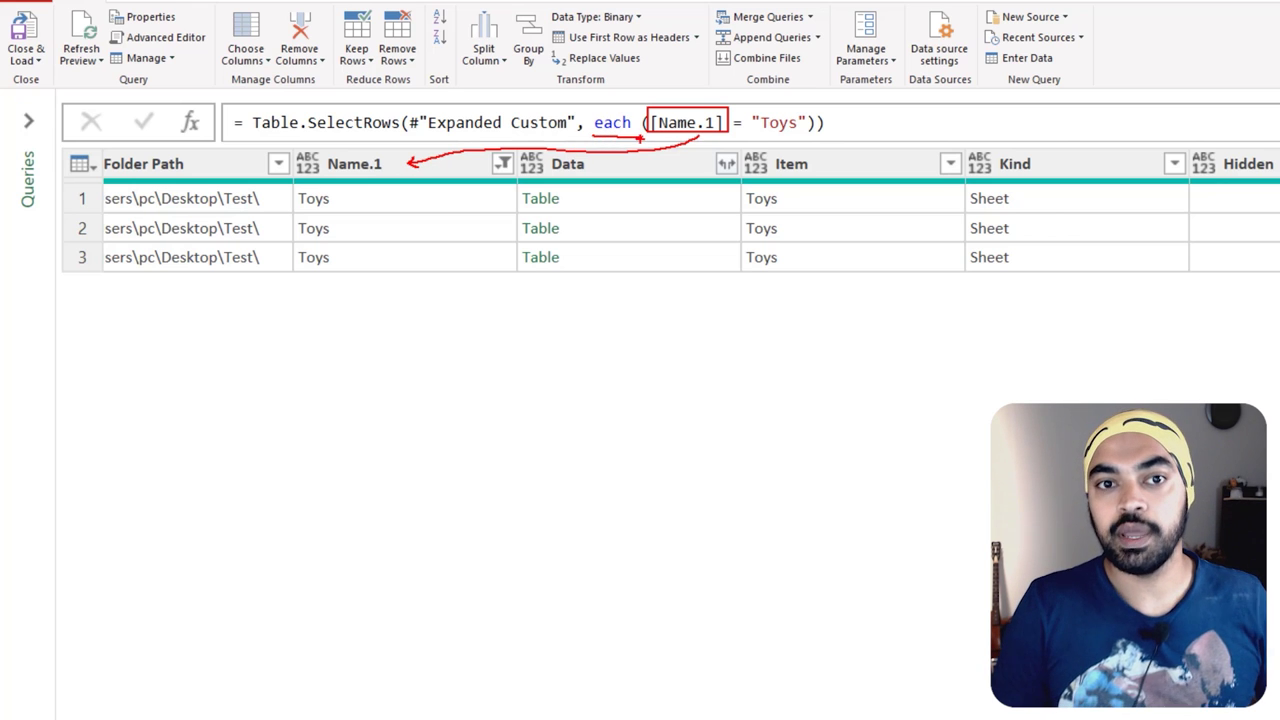
pyautogui.moveTo(341, 200)
pyautogui.mouseDown()
pyautogui.moveTo(361, 200)
pyautogui.moveTo(357, 234)
pyautogui.moveTo(378, 253)
pyautogui.mouseUp()
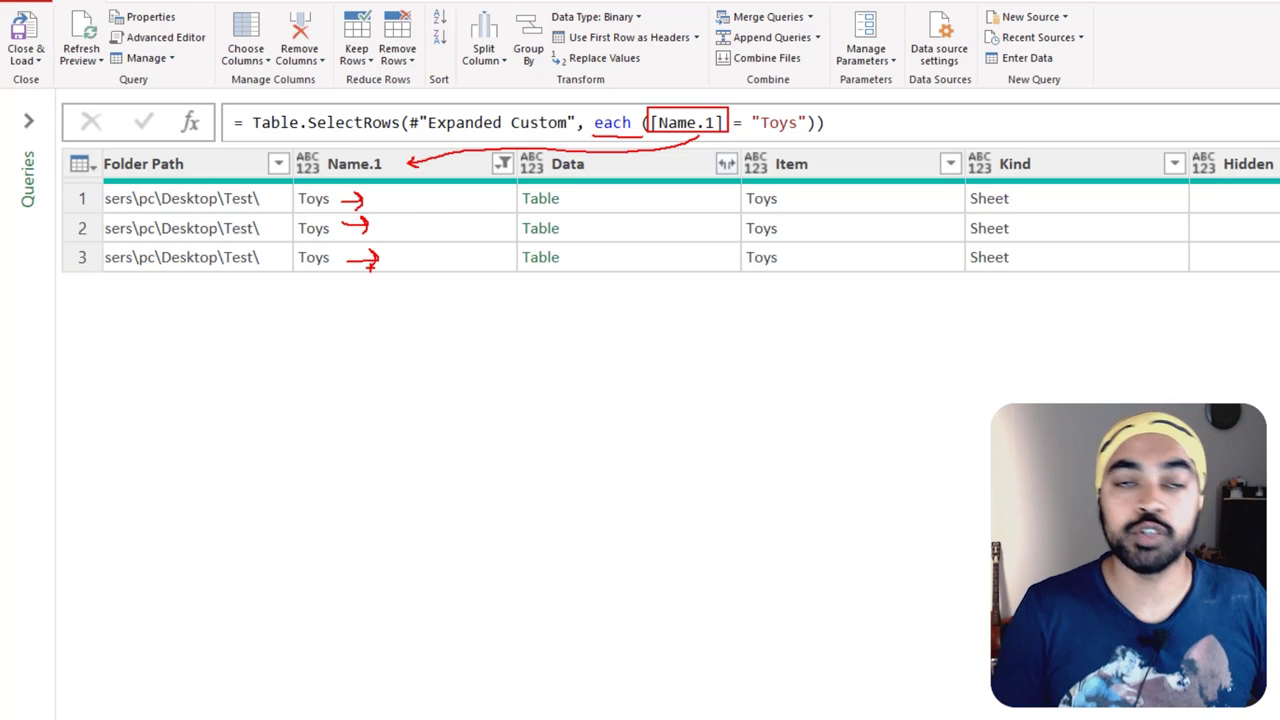
pyautogui.press('e')
pyautogui.moveTo(406, 108); pyautogui.dragTo(585, 133)
pyautogui.moveTo(649, 106)
pyautogui.mouseDown()
pyautogui.moveTo(706, 136)
pyautogui.moveTo(810, 138)
pyautogui.mouseUp()
pyautogui.moveTo(598, 72); pyautogui.dragTo(602, 108)
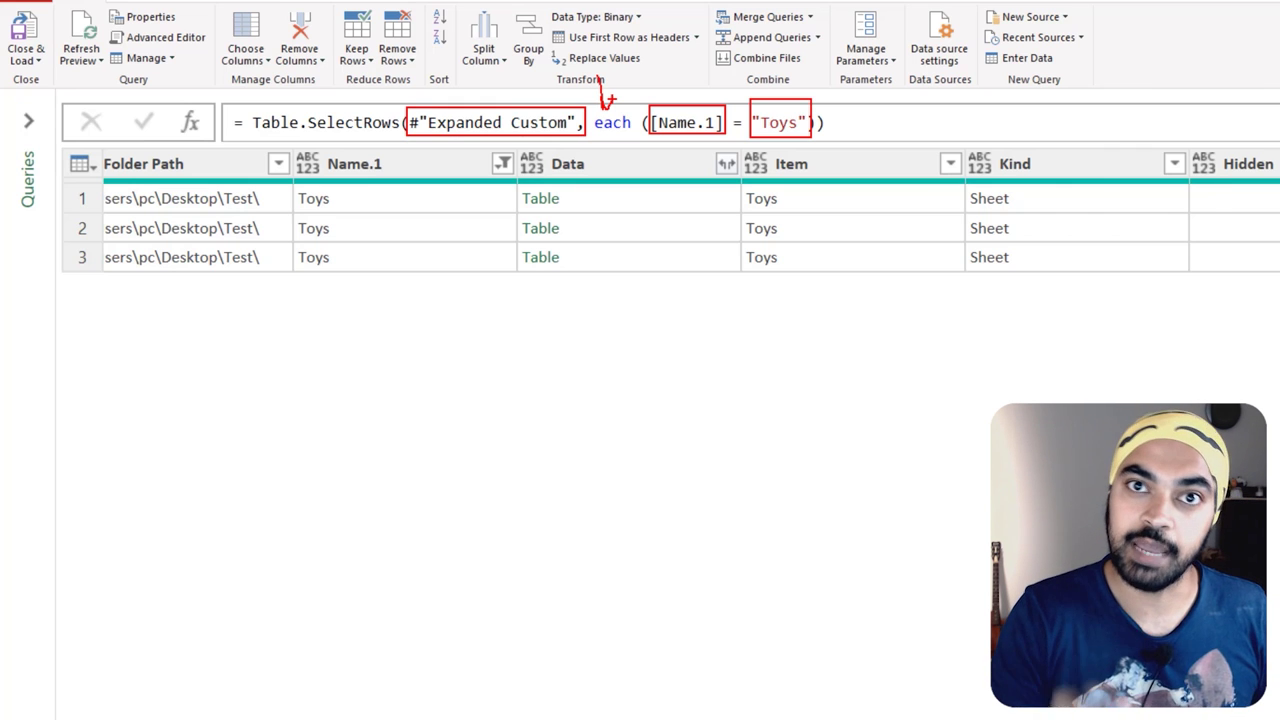
pyautogui.press('Escape')
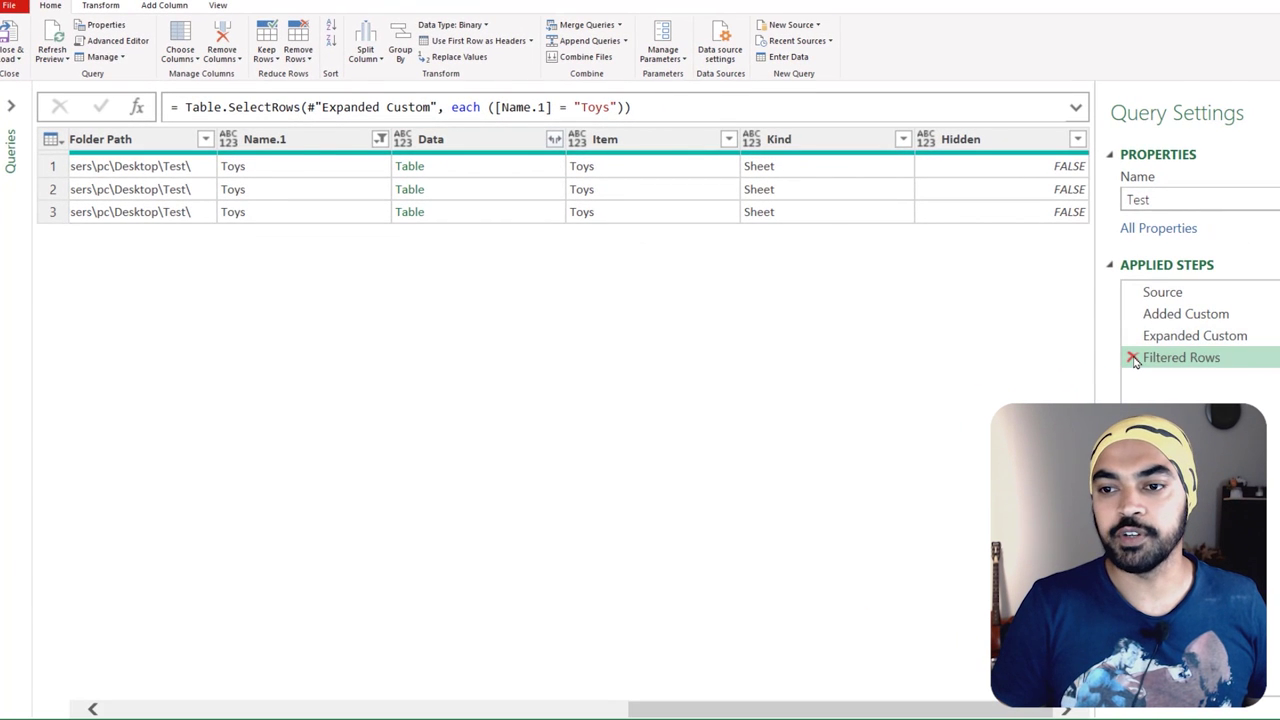
# Delete the Filtered Rows and Expanded Custom steps, and preview the nested table in the Custom column's first row.
pyautogui.click(1180, 336)
pyautogui.click(1133, 337)
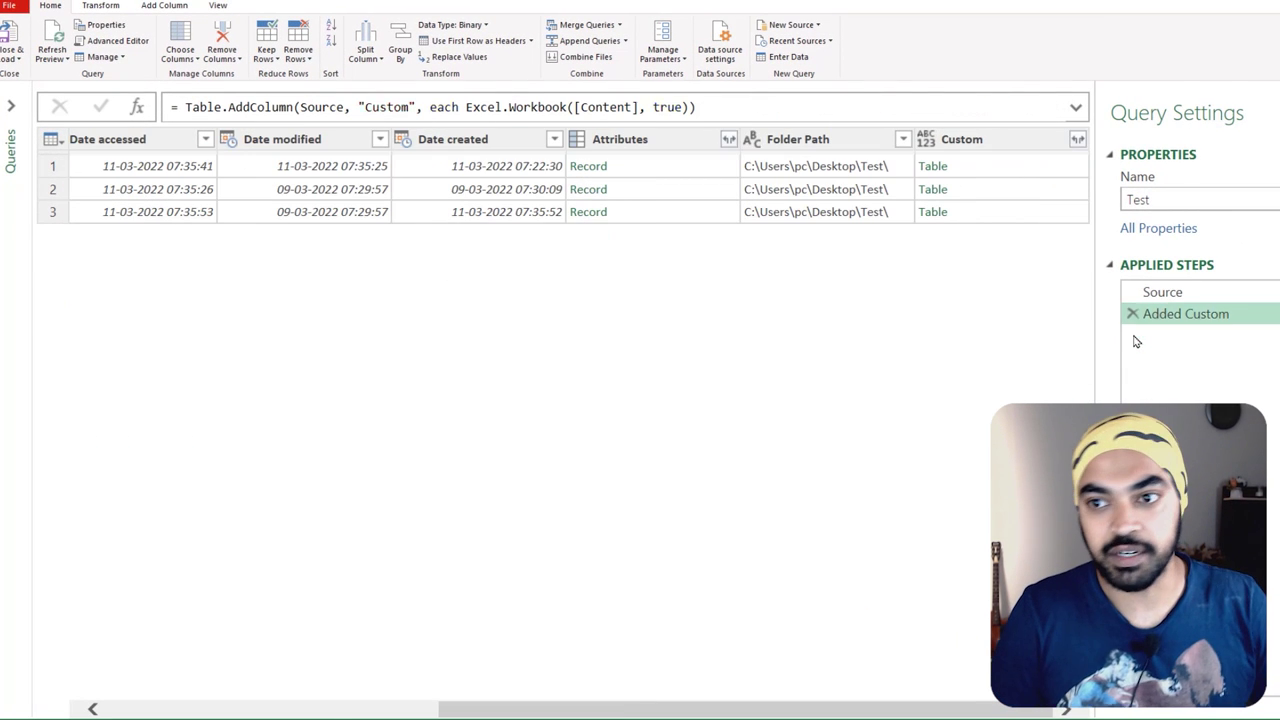
pyautogui.click(985, 172)
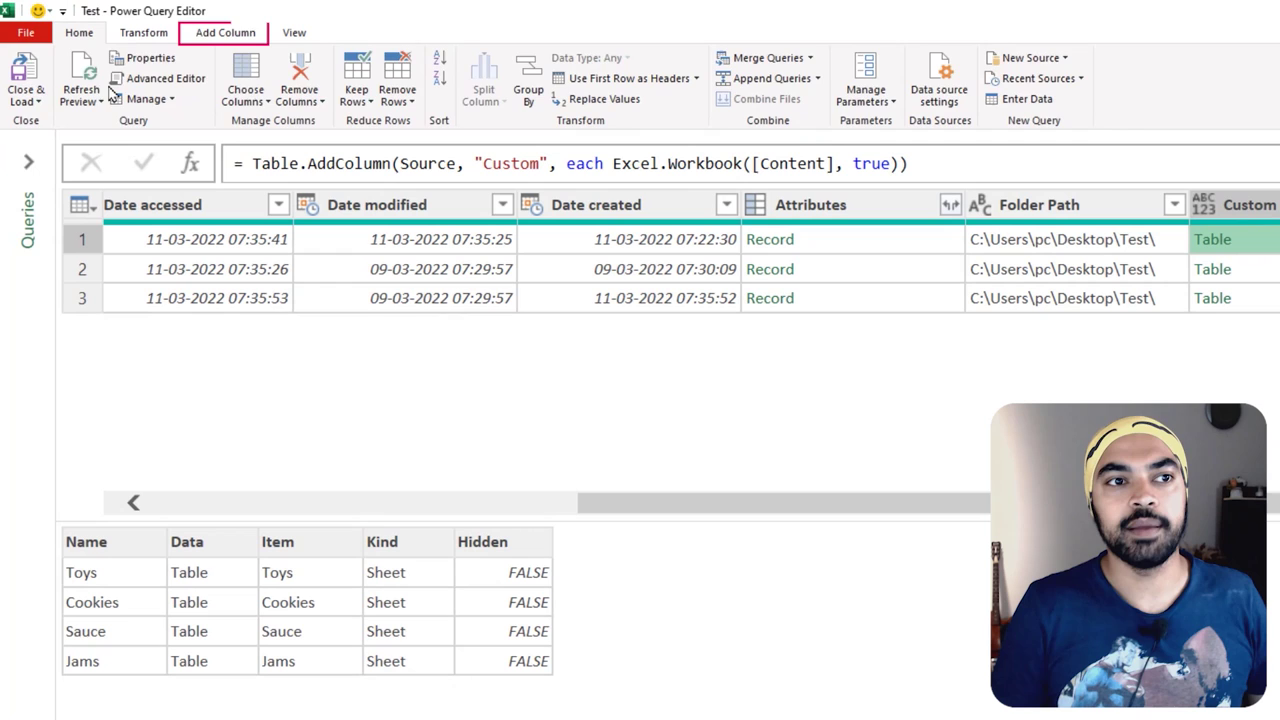
# Start a new custom column and name it Filtered Table.
pyautogui.click(164, 5)
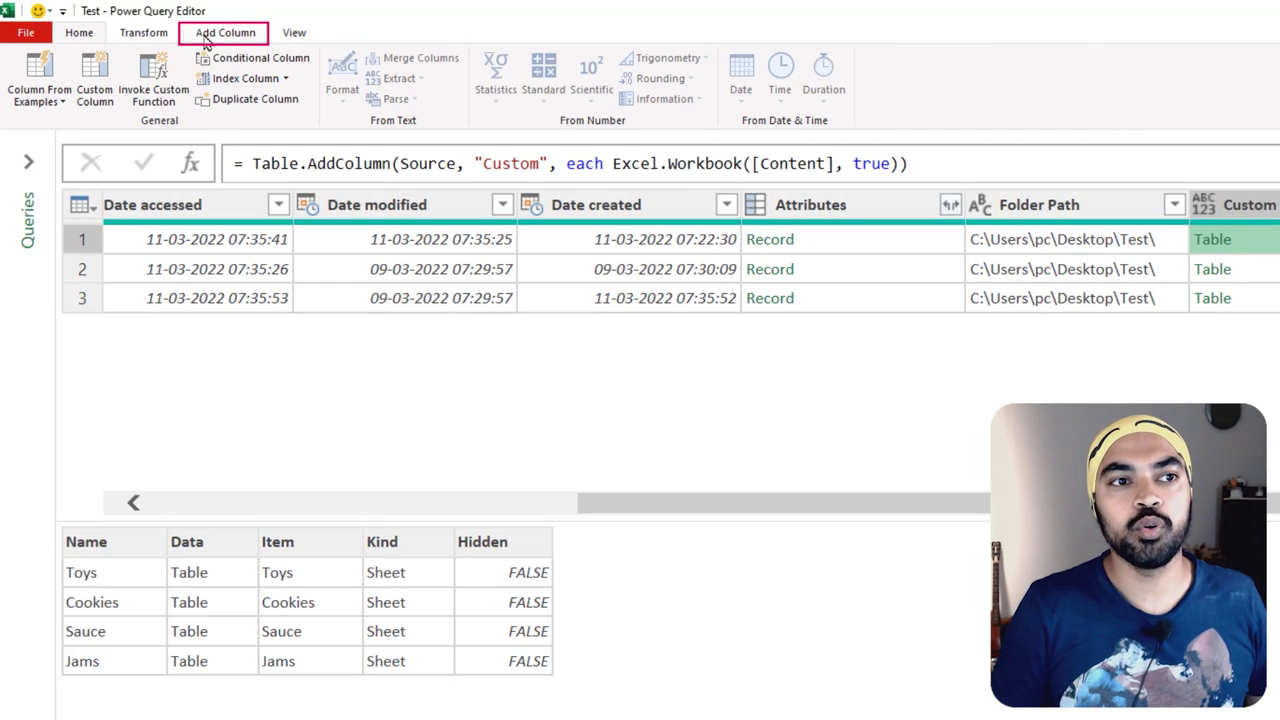
pyautogui.click(95, 82)
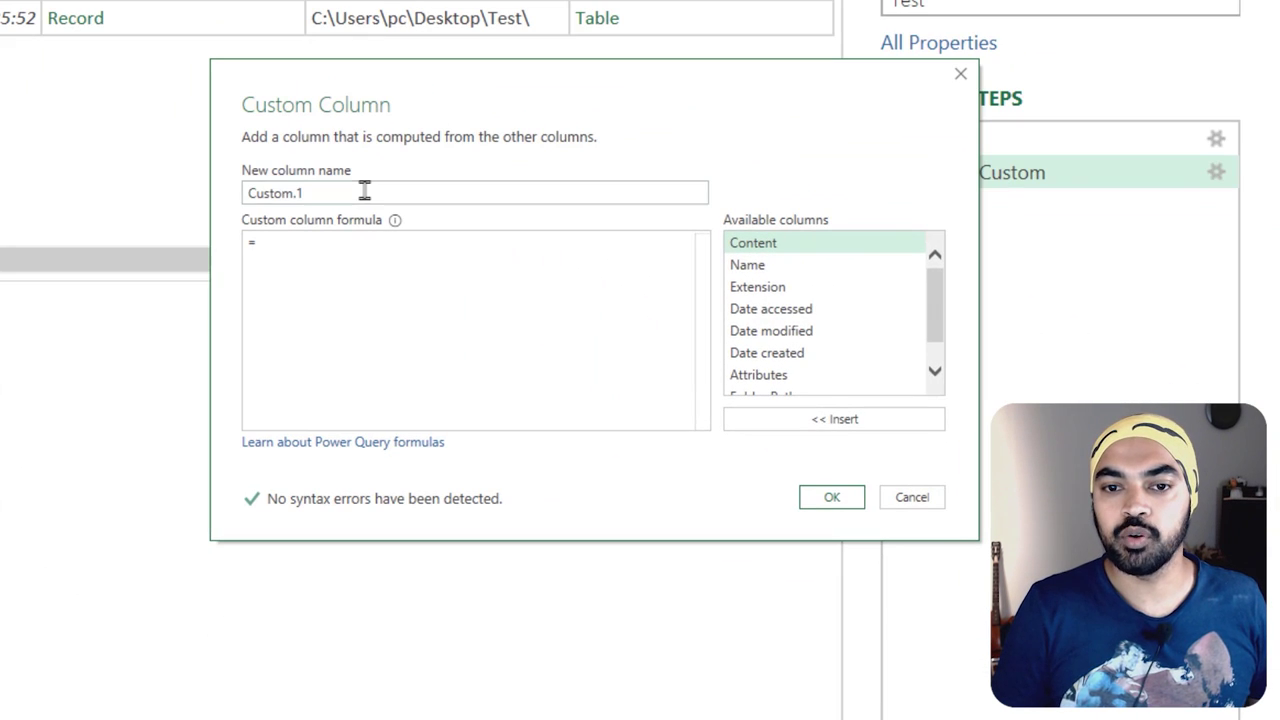
pyautogui.tripleClick(896, 352)
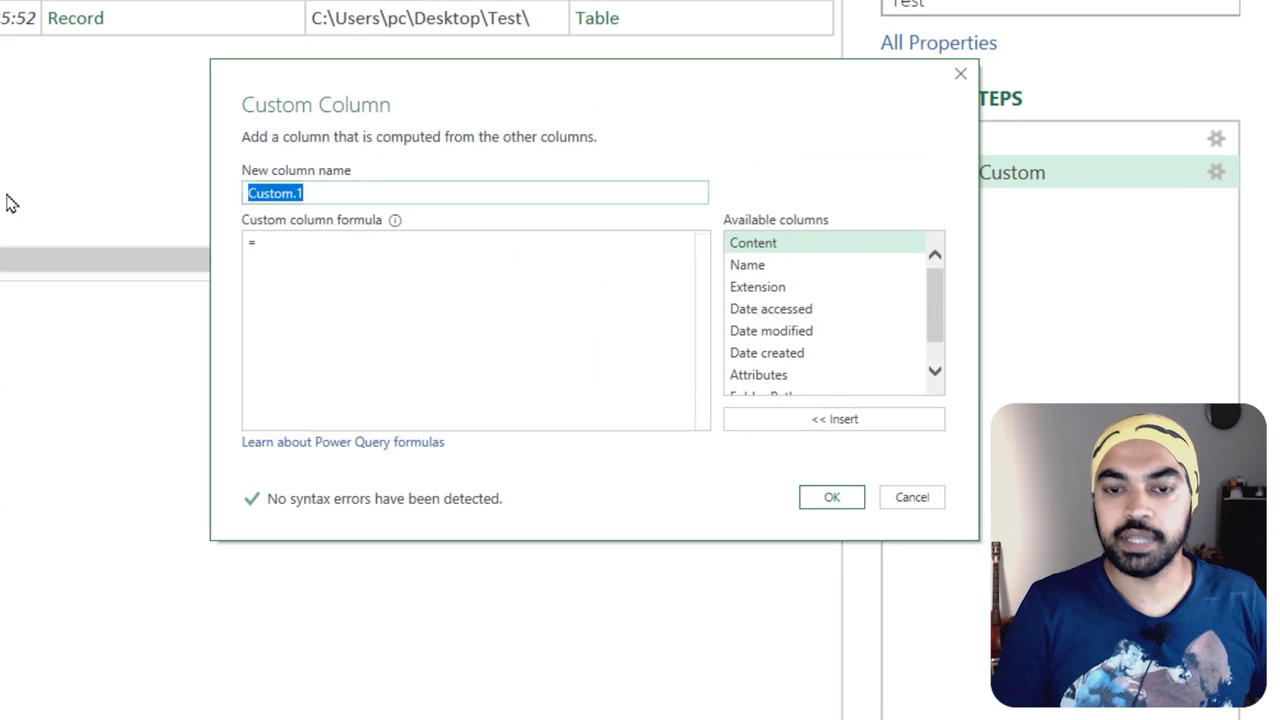
pyautogui.write('Filtered Table')
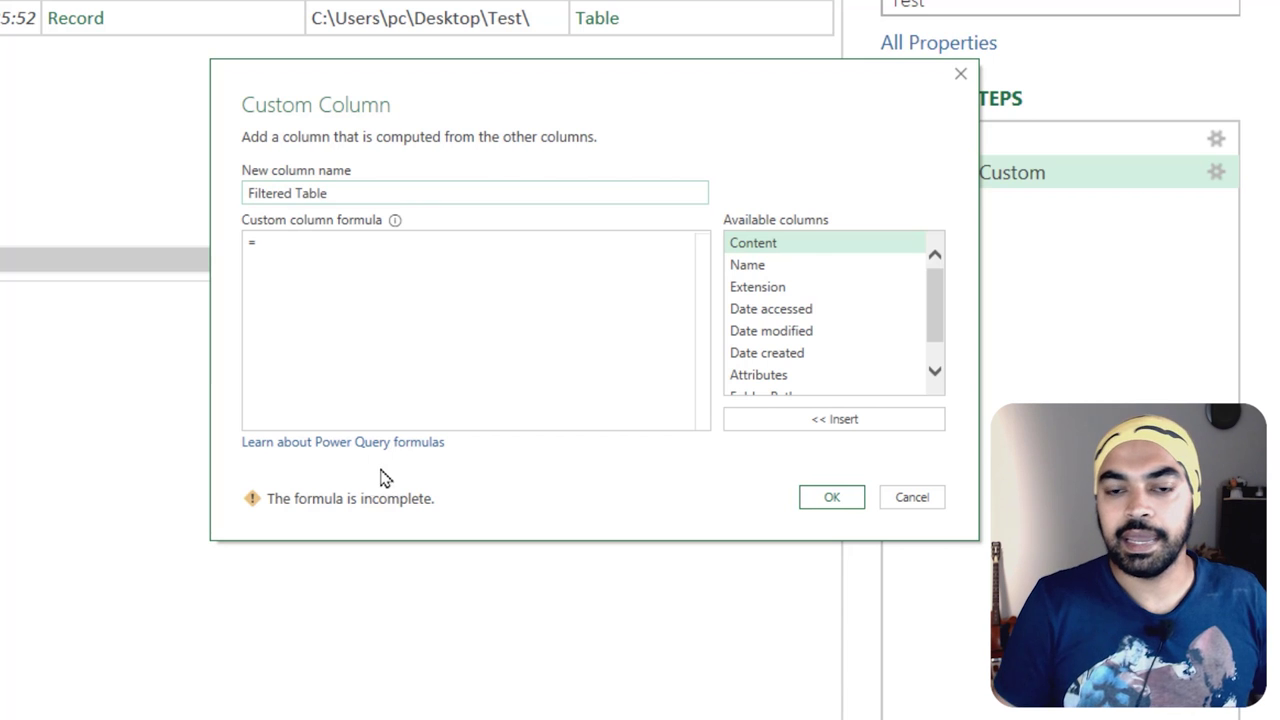
# Begin the custom column formula with Table.SelectRows, using the [Custom] column as its table argument.
pyautogui.click(390, 258)
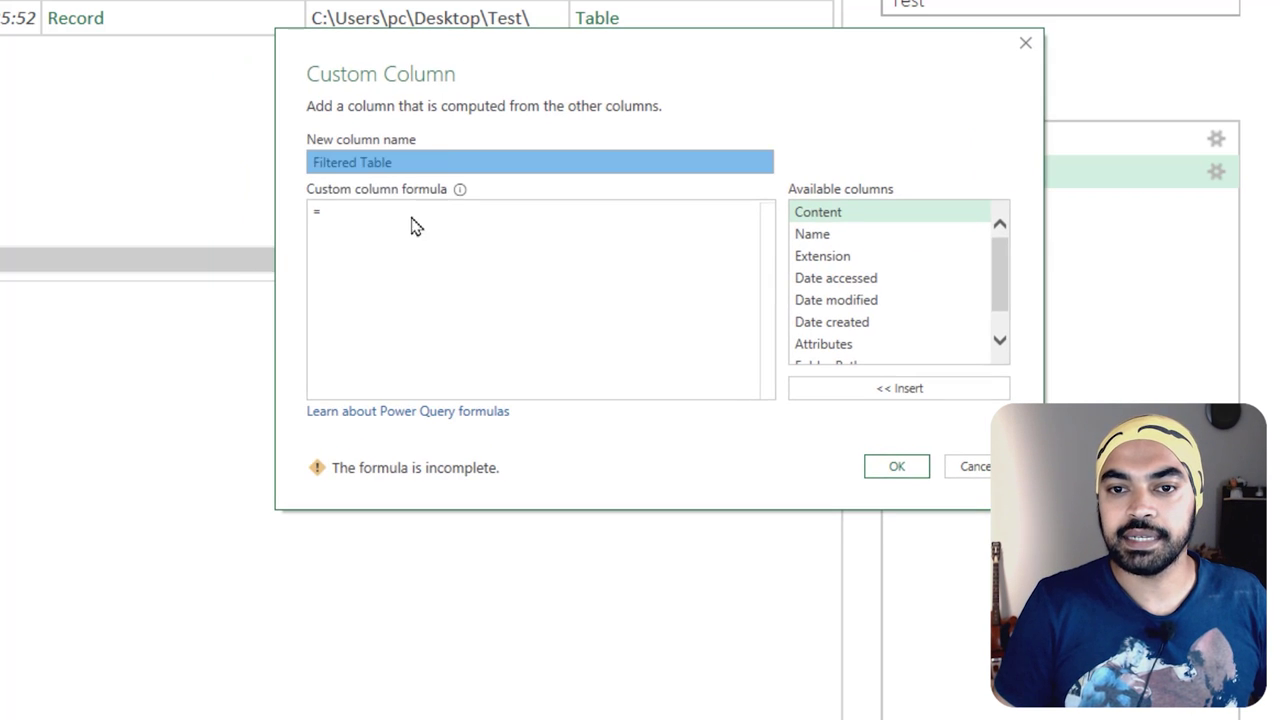
pyautogui.click(411, 223)
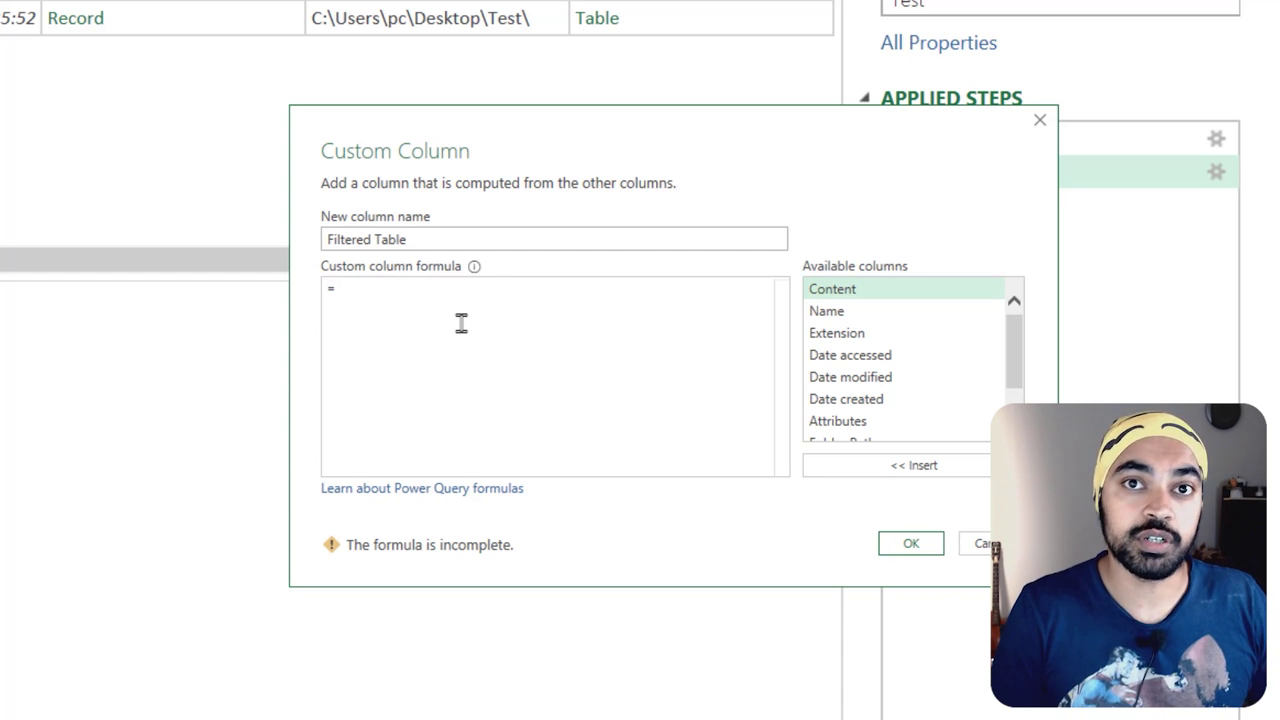
pyautogui.write('Table.Sele')
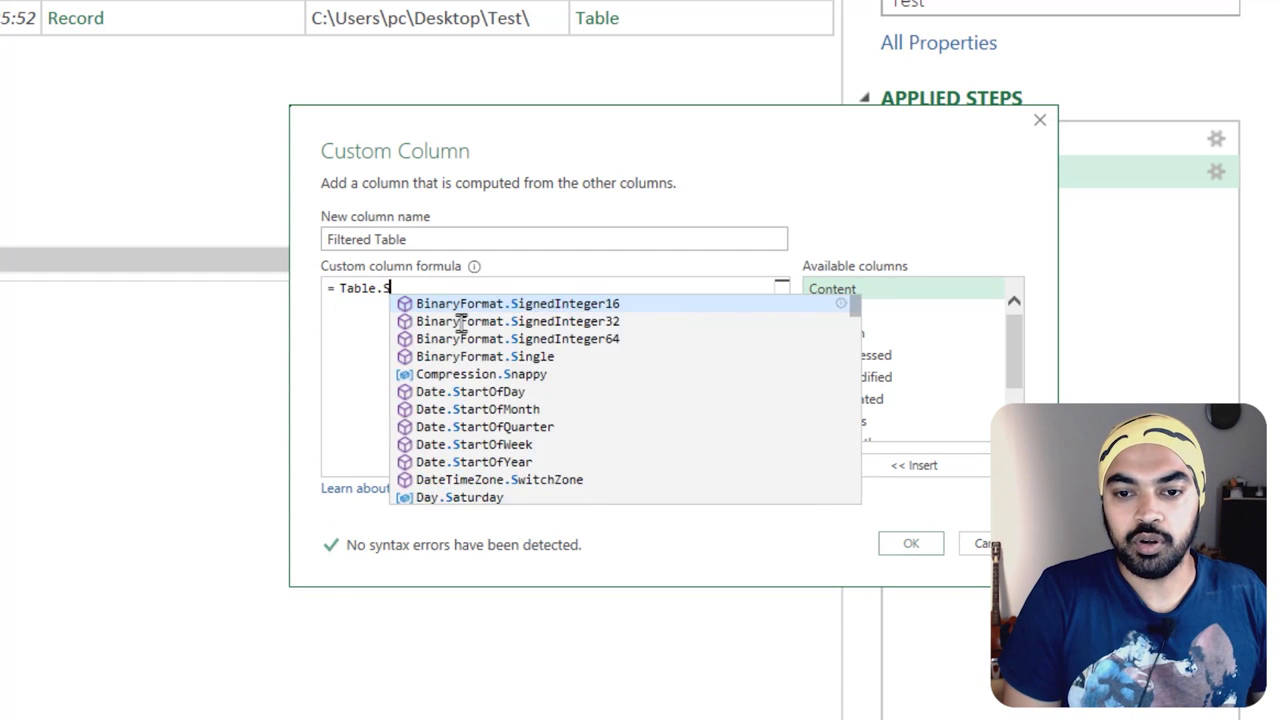
pyautogui.write('ctRows(')
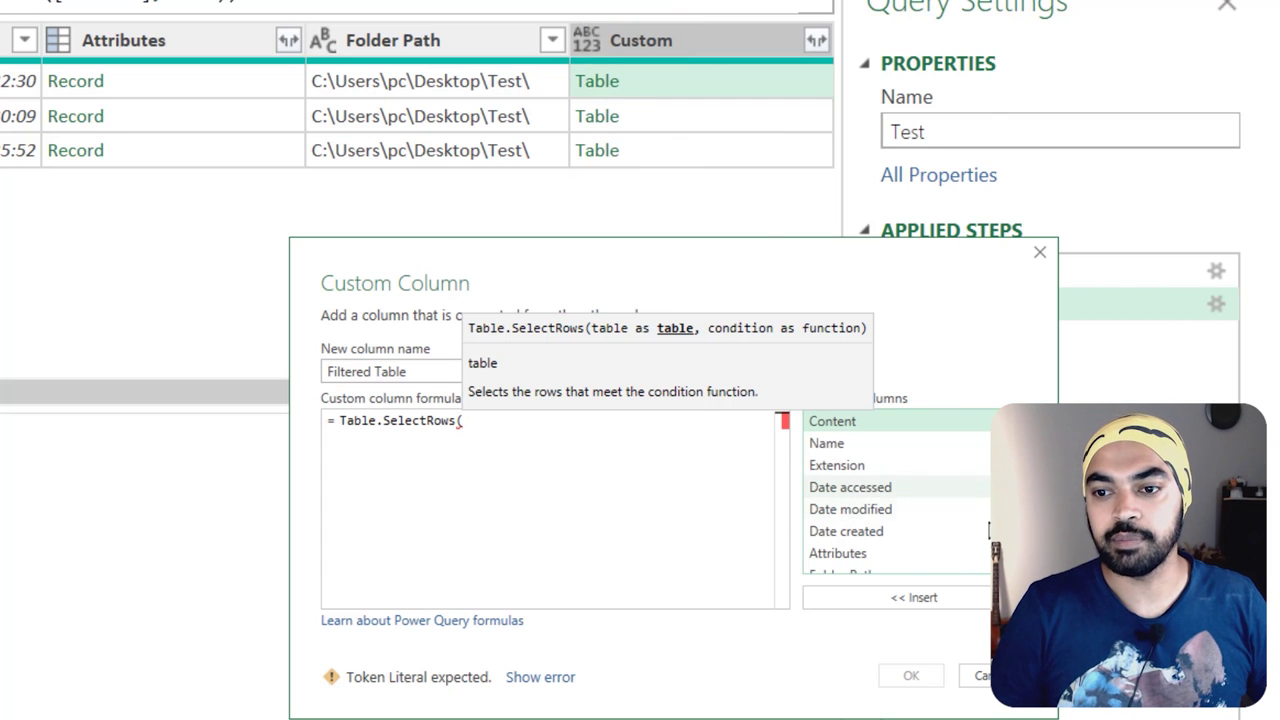
pyautogui.scroll(-1, 818, 480)
pyautogui.doubleClick(870, 566)
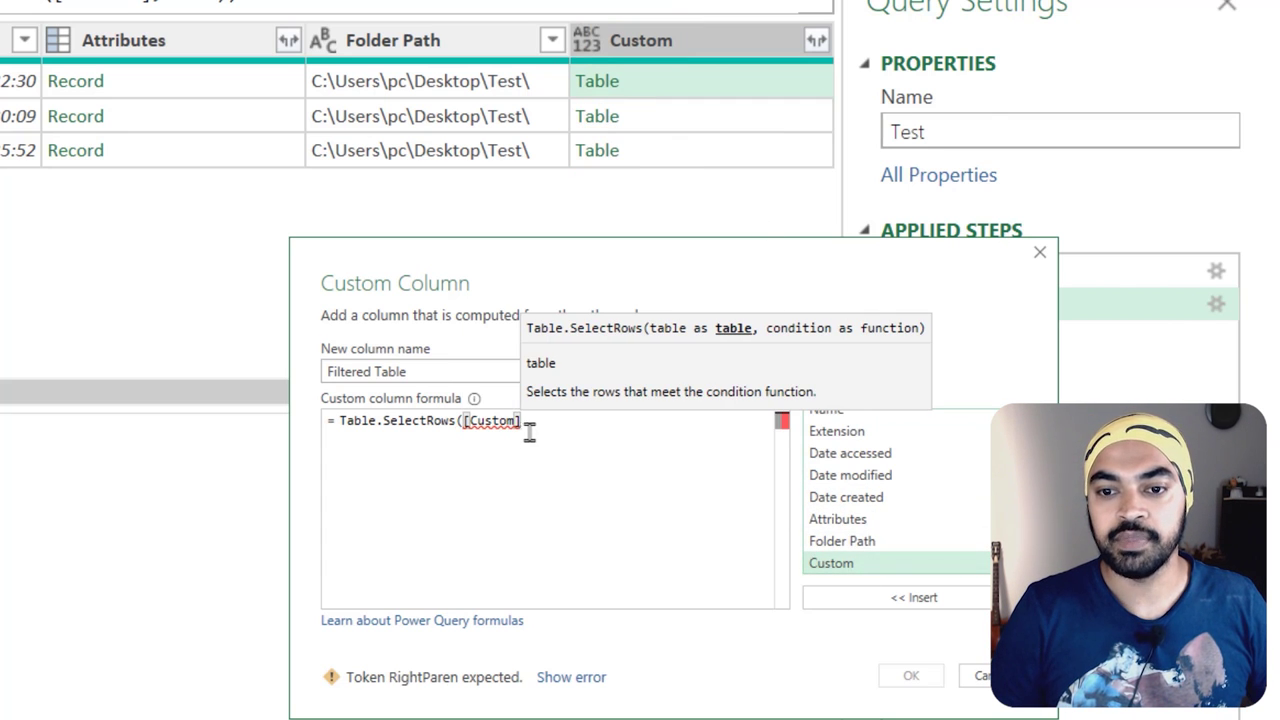
pyautogui.write(',')
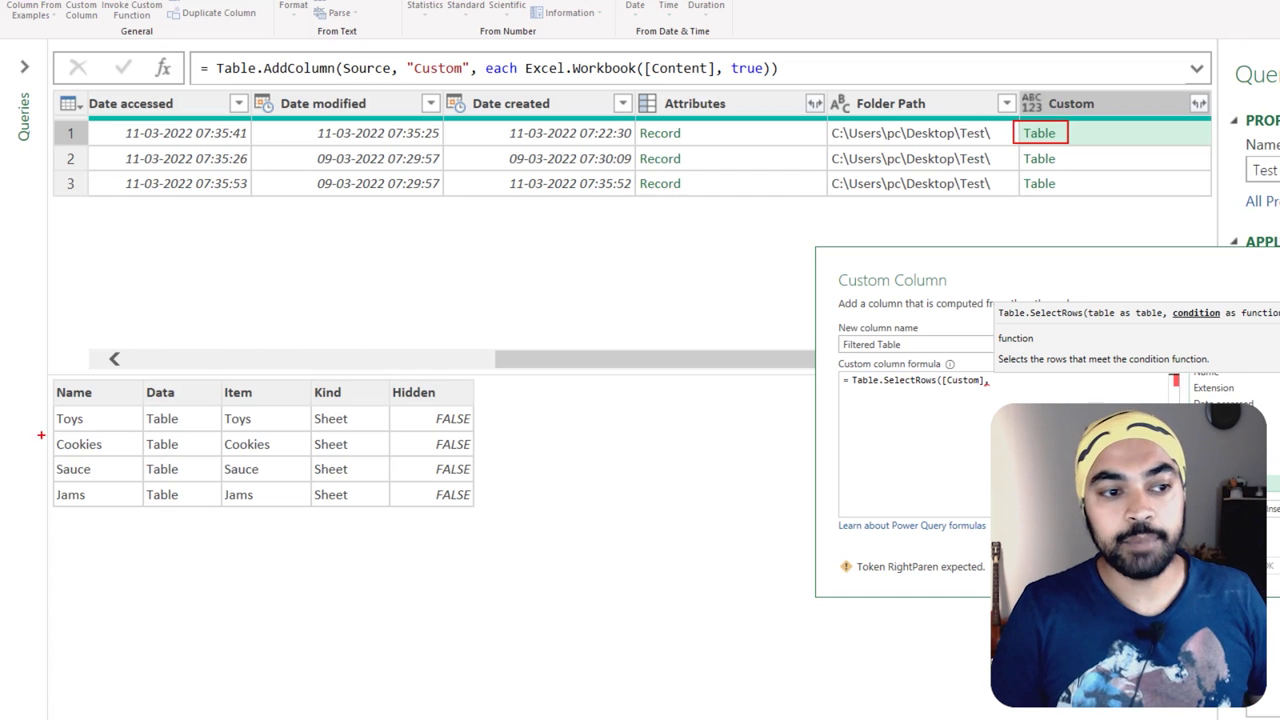
# Complete the formula with the condition each [Name] = "Toys", based on the nested table's Name column.
pyautogui.moveTo(40, 377); pyautogui.dragTo(118, 509)
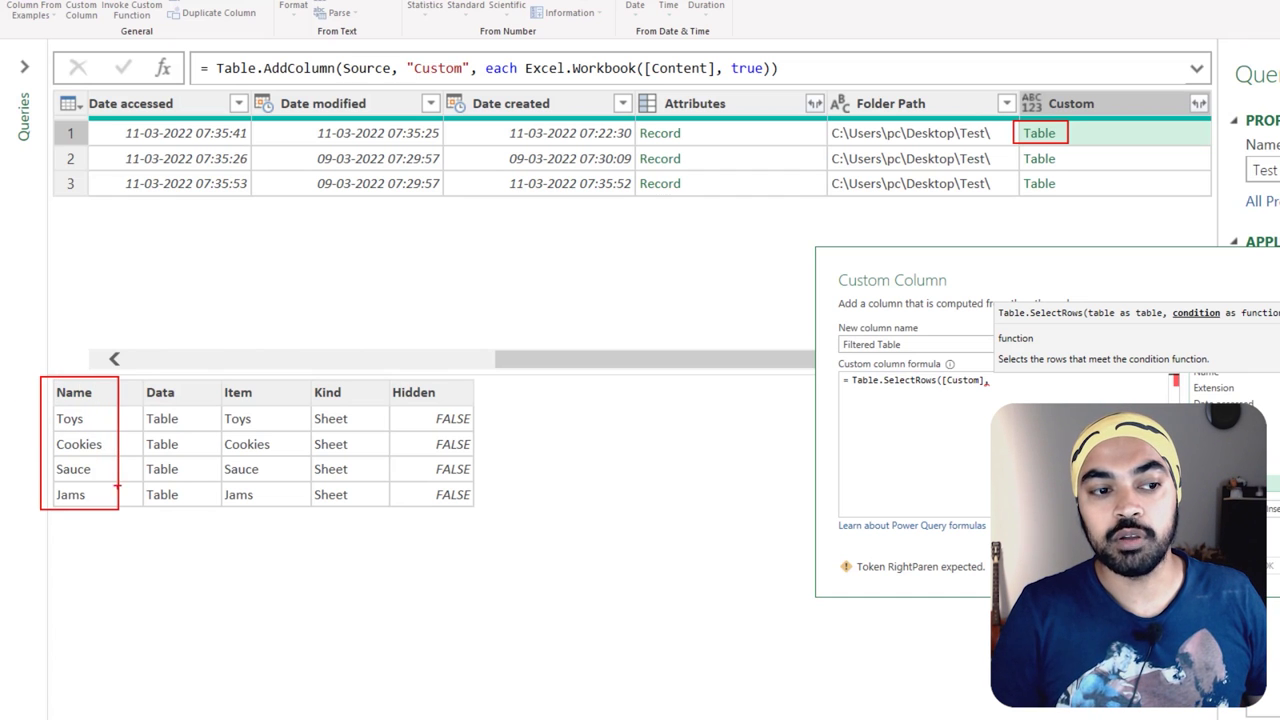
pyautogui.moveTo(89, 411); pyautogui.dragTo(95, 426)
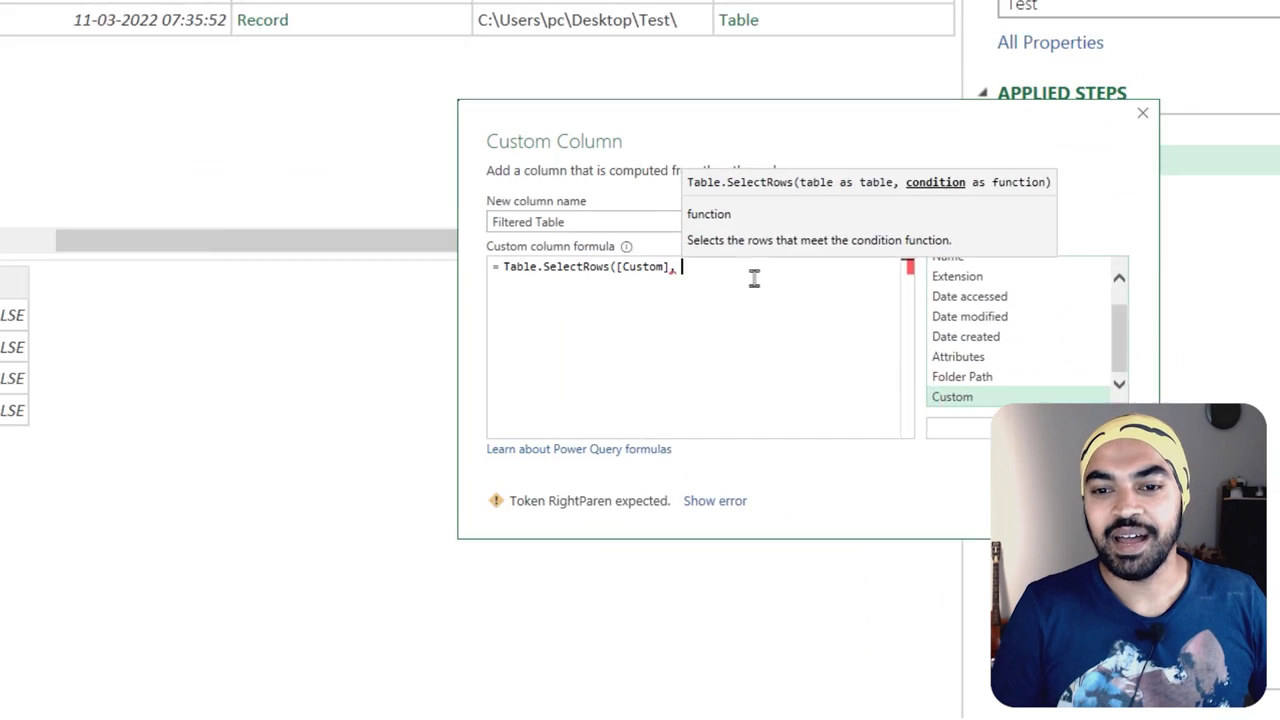
pyautogui.write('each')
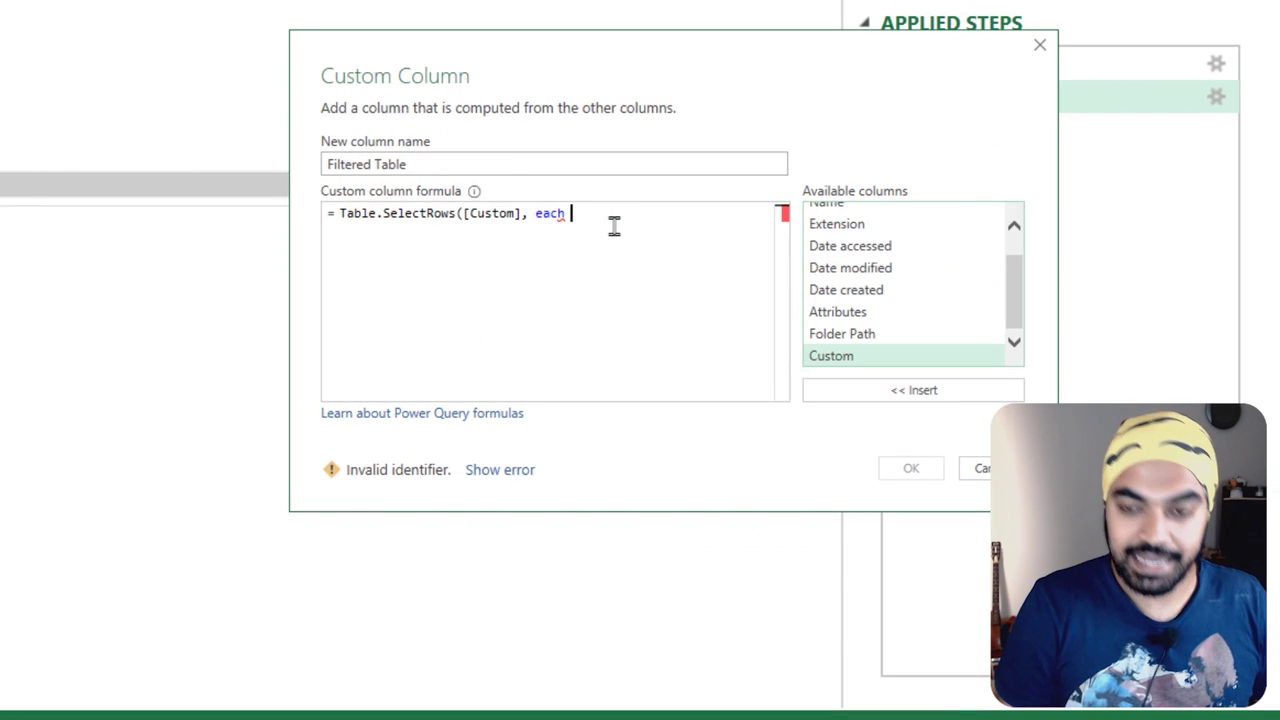
pyautogui.write(' [name')
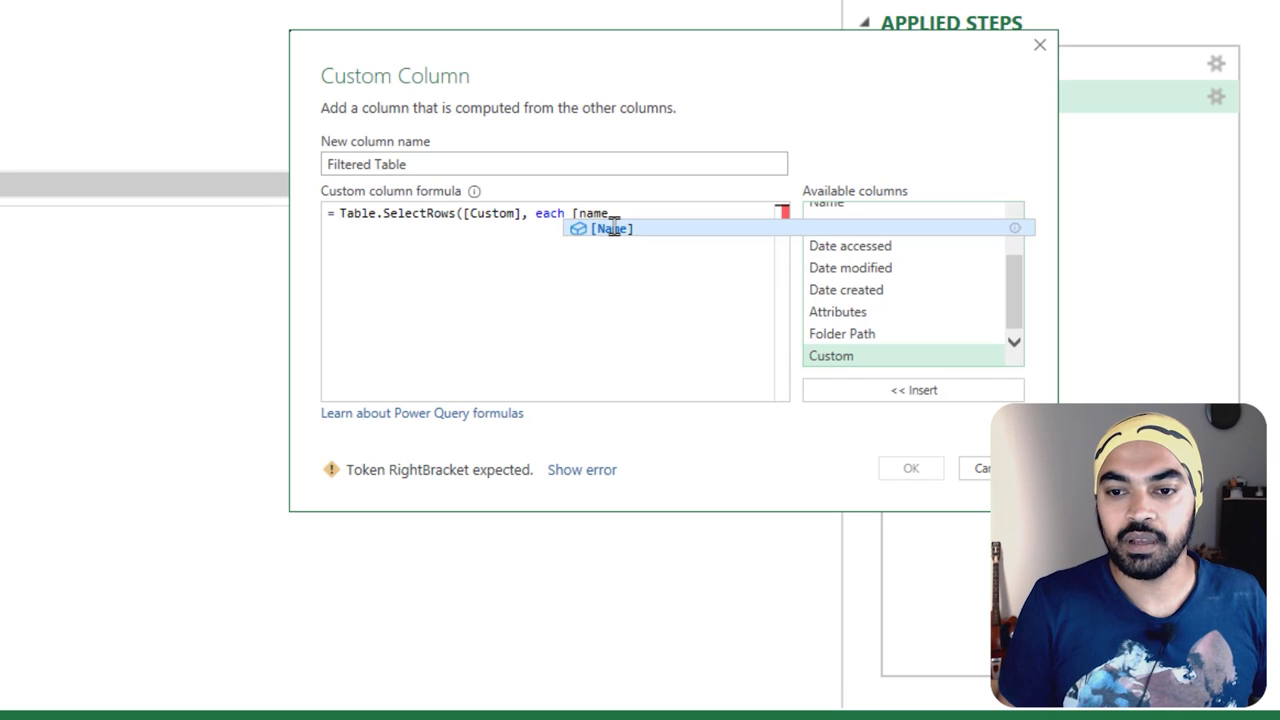
pyautogui.press('Tab')
pyautogui.write('= ')
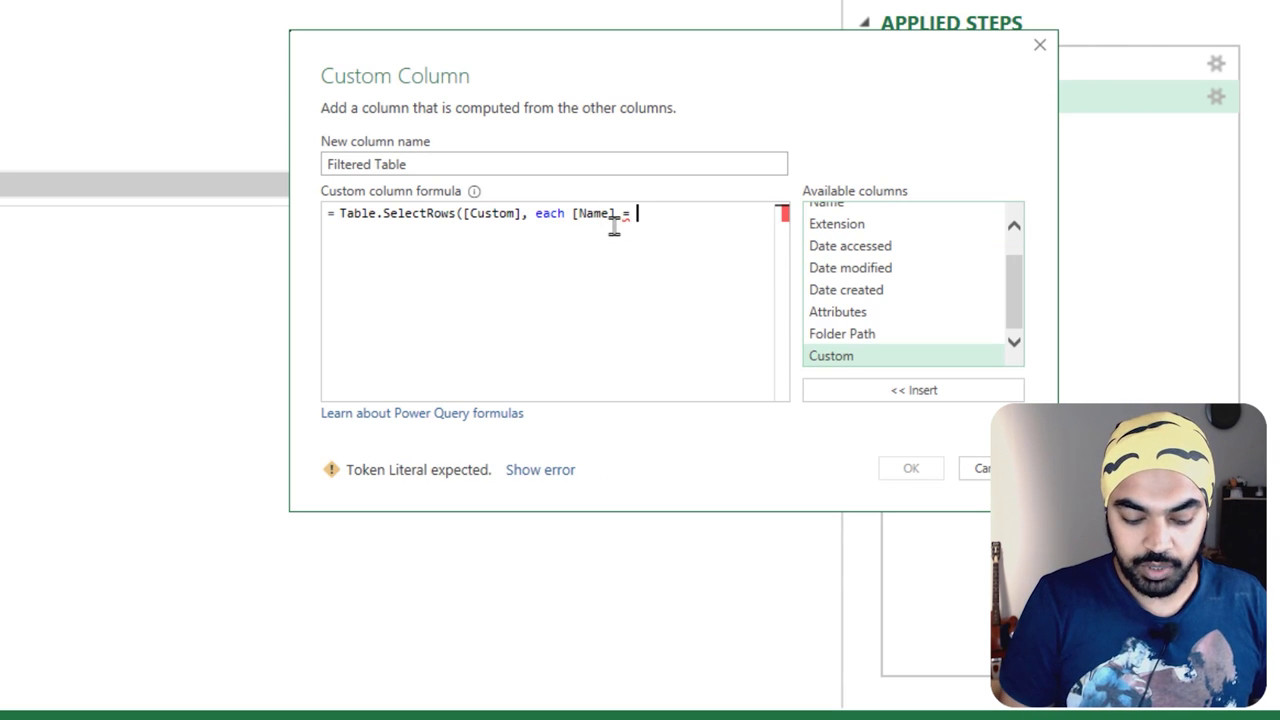
pyautogui.write('"Toys")')
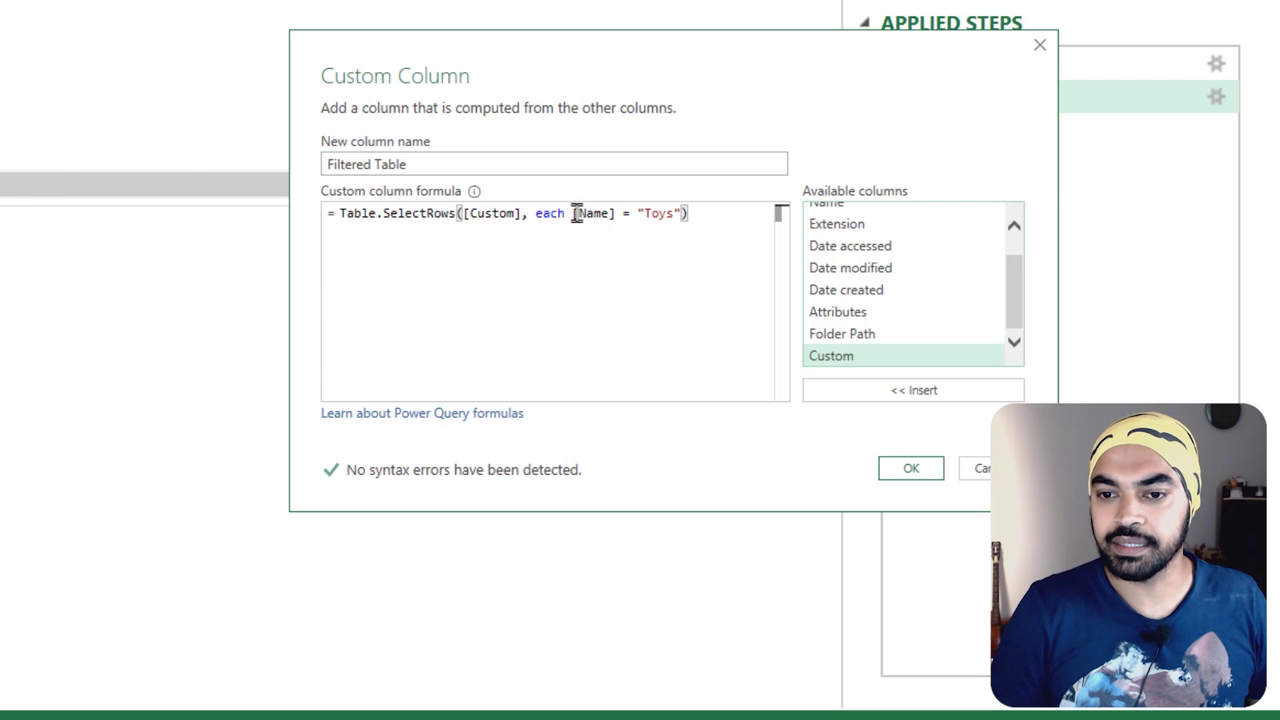
# Enclose the condition in parentheses so the formula reads Table.SelectRows([Custom], each ([Name] = "Toys")).
pyautogui.click(574, 213)
pyautogui.write(')')
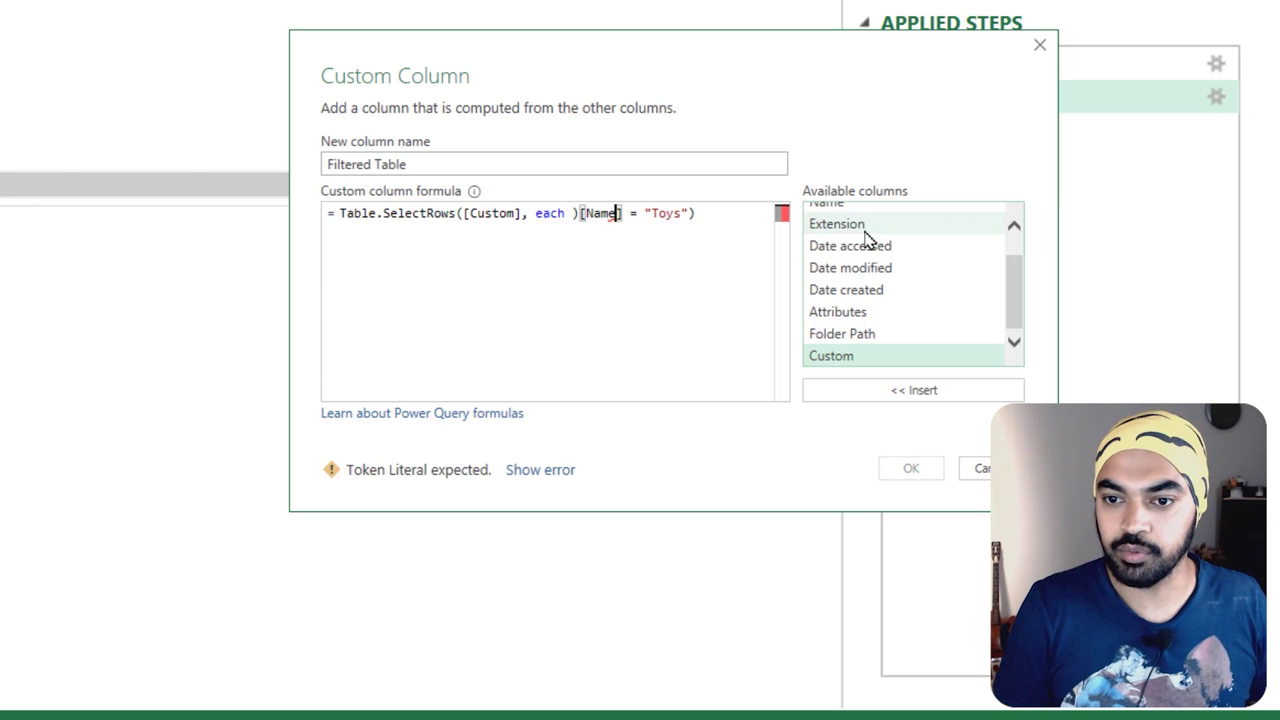
pyautogui.press('End')
pyautogui.hotkey('ctrl', 'z')
pyautogui.write('(')
pyautogui.press('End')
pyautogui.write(')')
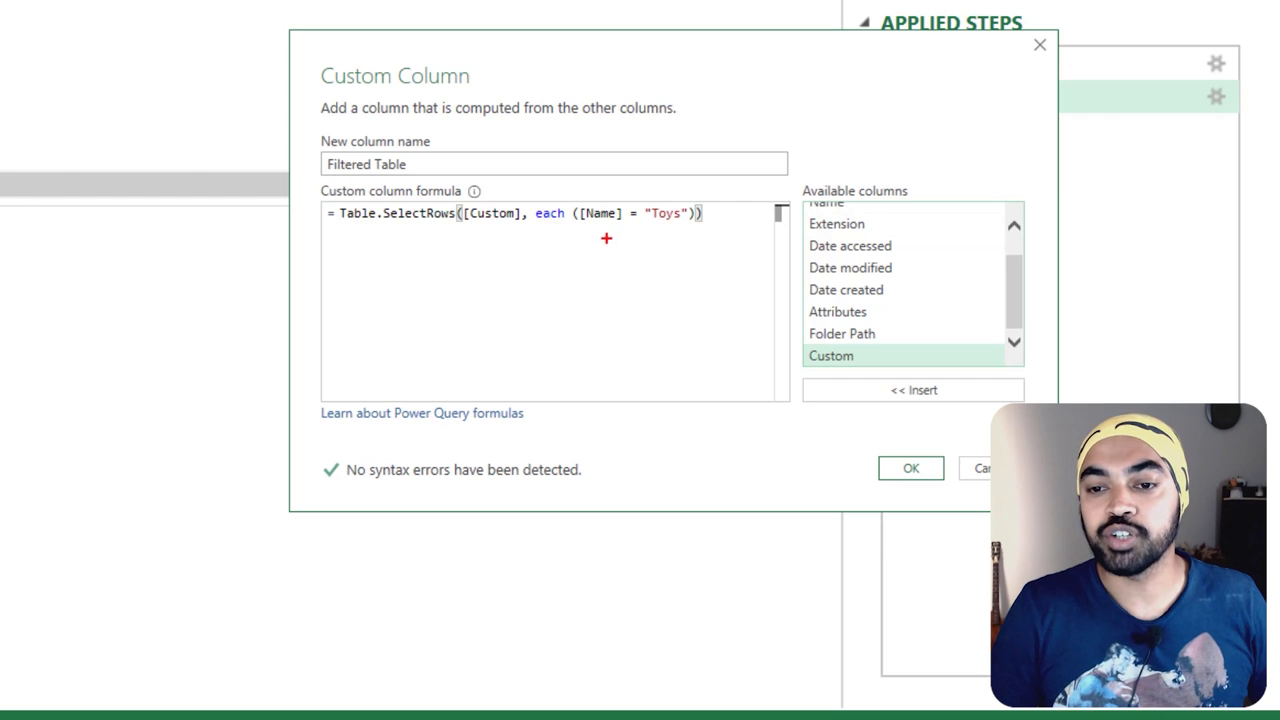
# Confirm the Filtered Table custom column with its Table.SelectRows formula.
pyautogui.moveTo(607, 231)
pyautogui.mouseDown()
pyautogui.moveTo(609, 255)
pyautogui.moveTo(615, 246)
pyautogui.mouseUp()
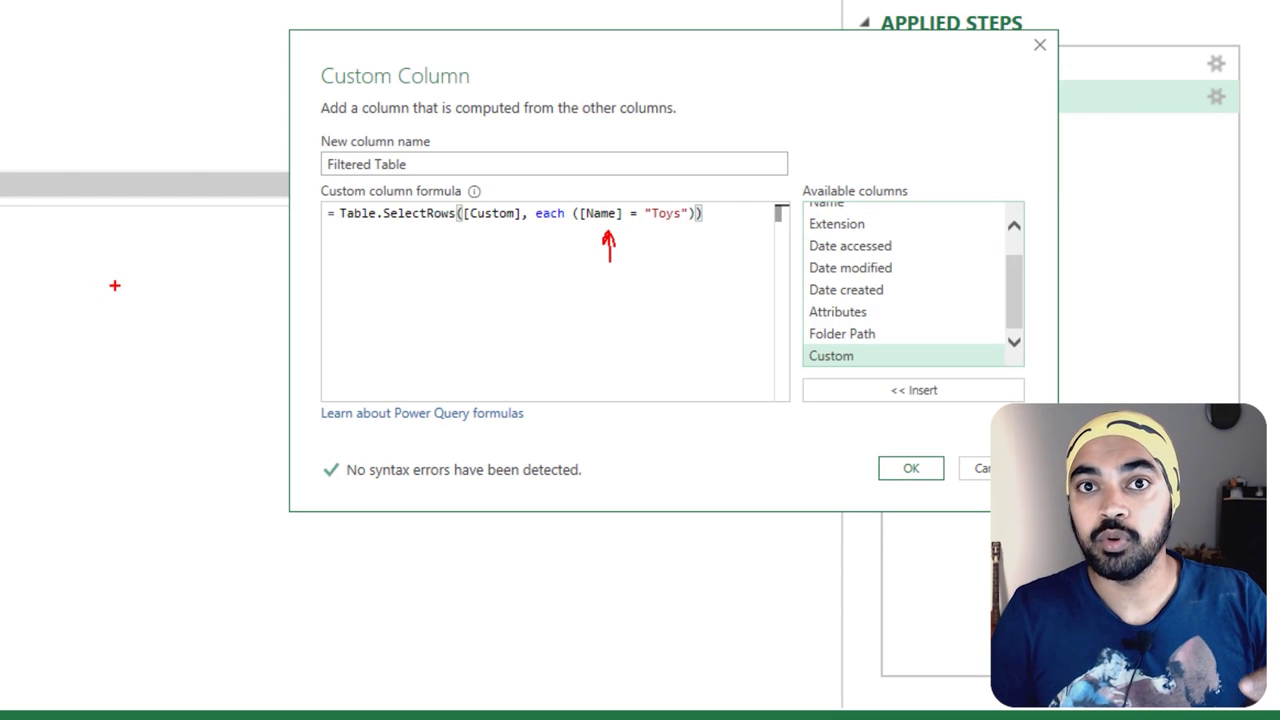
pyautogui.moveTo(680, 231)
pyautogui.mouseDown()
pyautogui.moveTo(680, 268)
pyautogui.moveTo(688, 242)
pyautogui.mouseUp()
pyautogui.moveTo(531, 223); pyautogui.dragTo(566, 221)
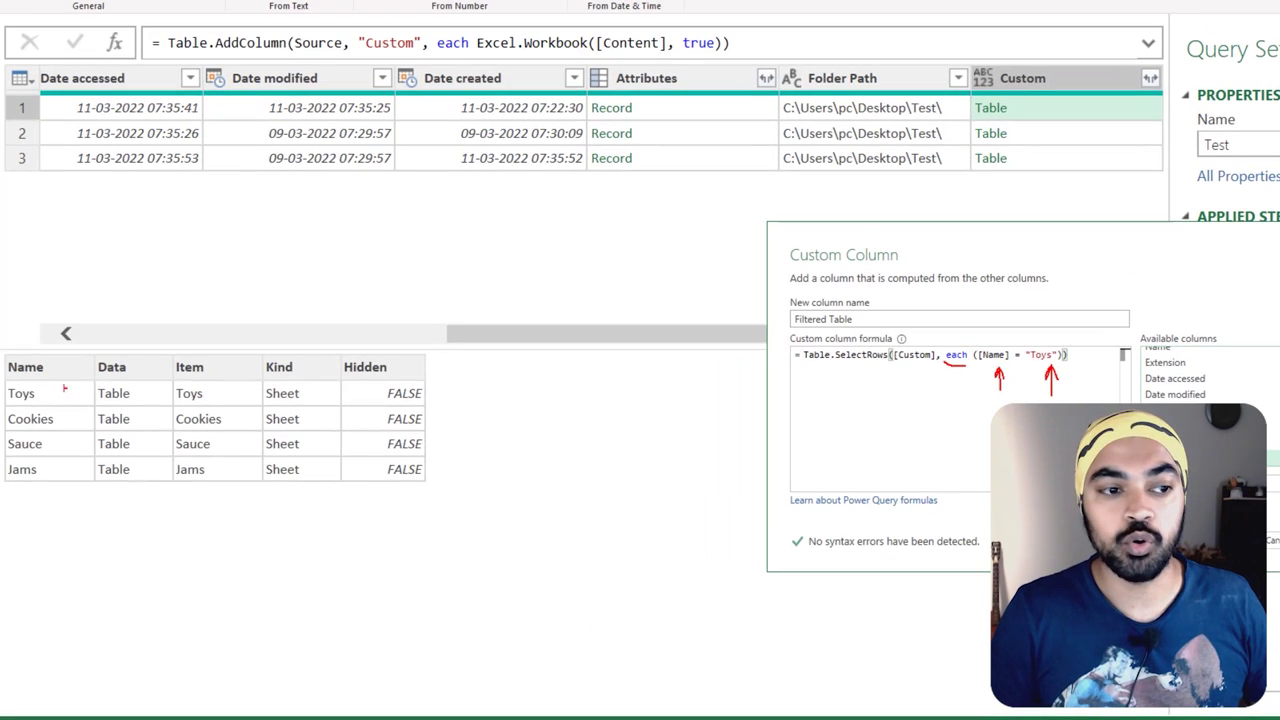
pyautogui.moveTo(49, 336); pyautogui.dragTo(49, 366)
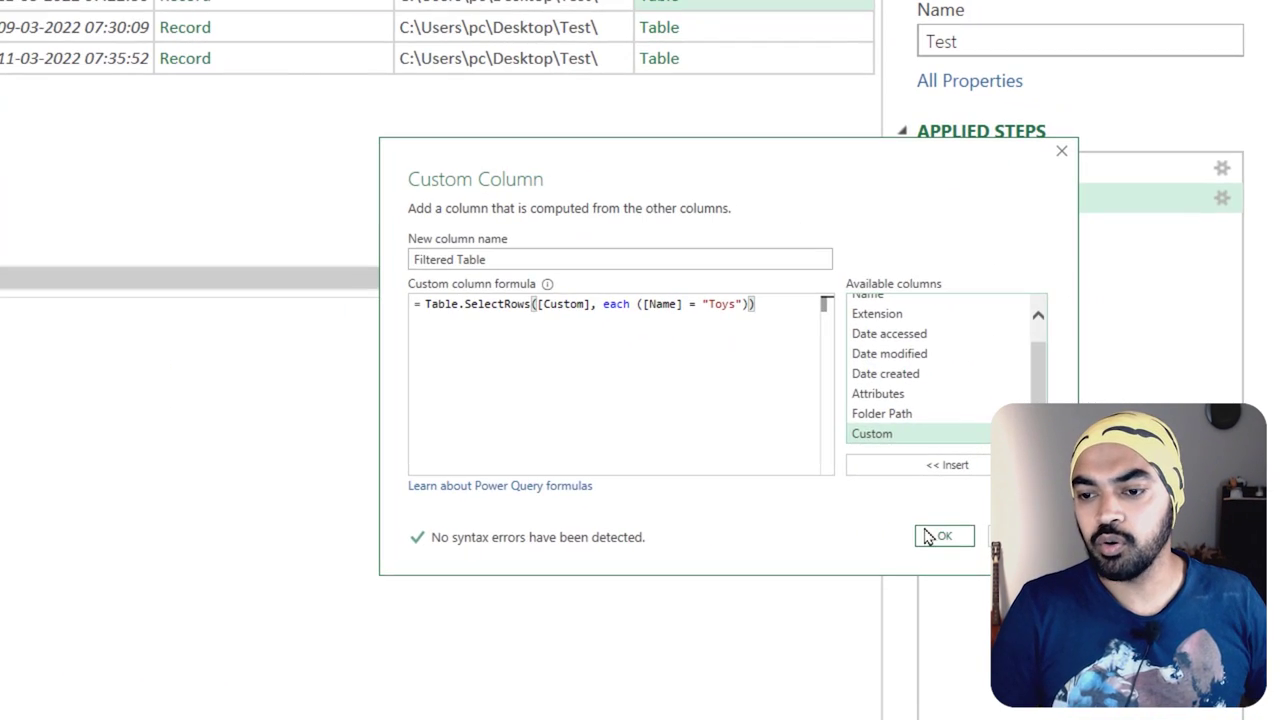
pyautogui.click(934, 534)
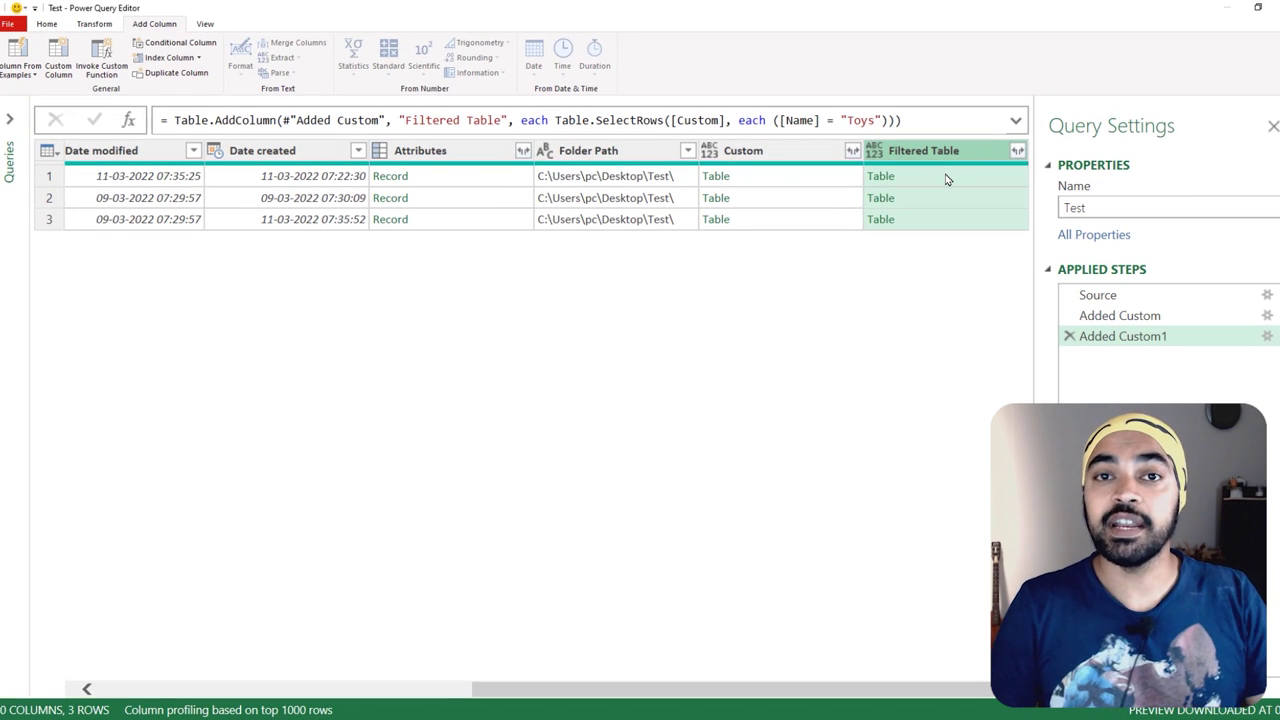
# Preview the nested tables in all three rows of the Filtered Table column.
pyautogui.click(947, 179)
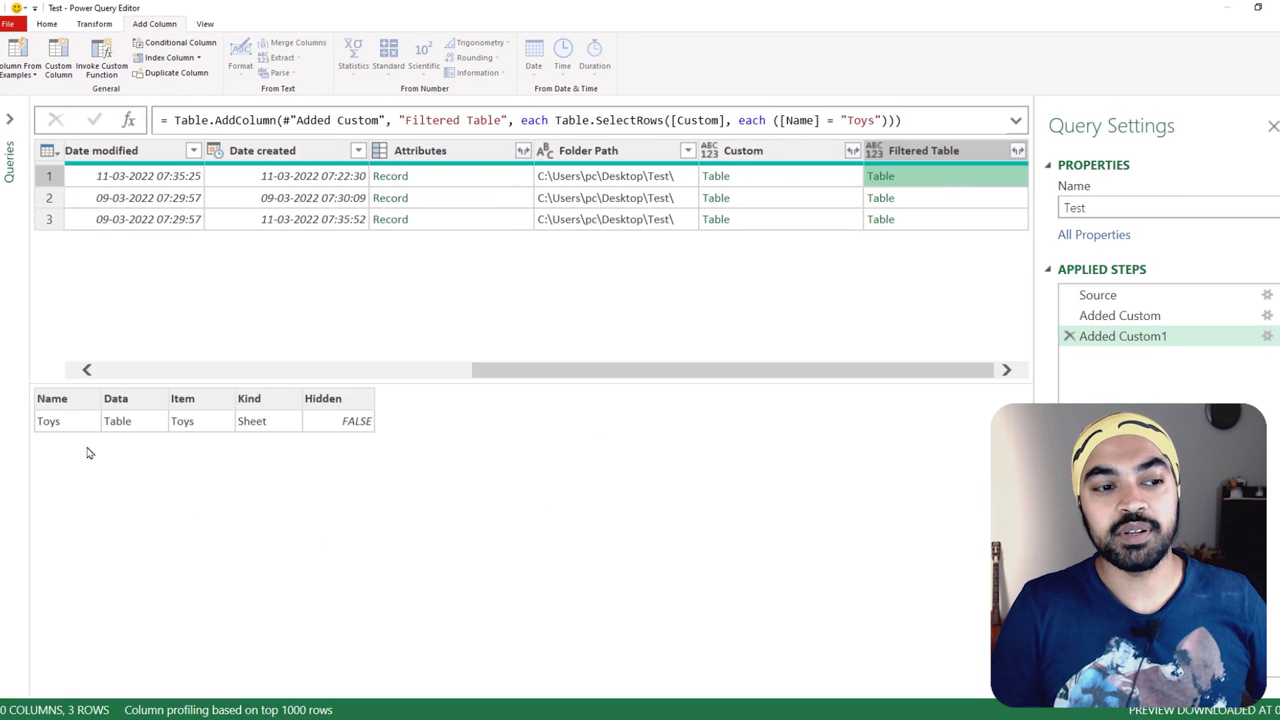
pyautogui.moveTo(28, 405)
pyautogui.mouseDown()
pyautogui.moveTo(134, 434)
pyautogui.moveTo(390, 436)
pyautogui.mouseUp()
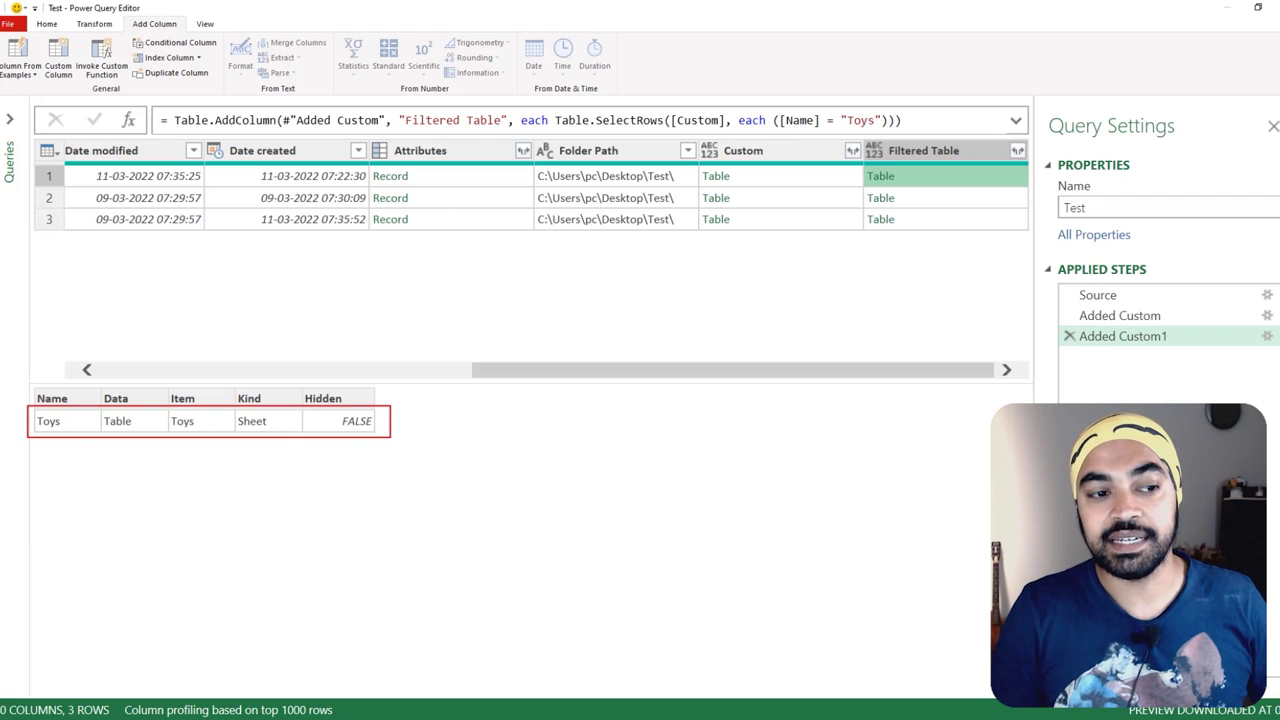
pyautogui.click(938, 200)
pyautogui.click(936, 220)
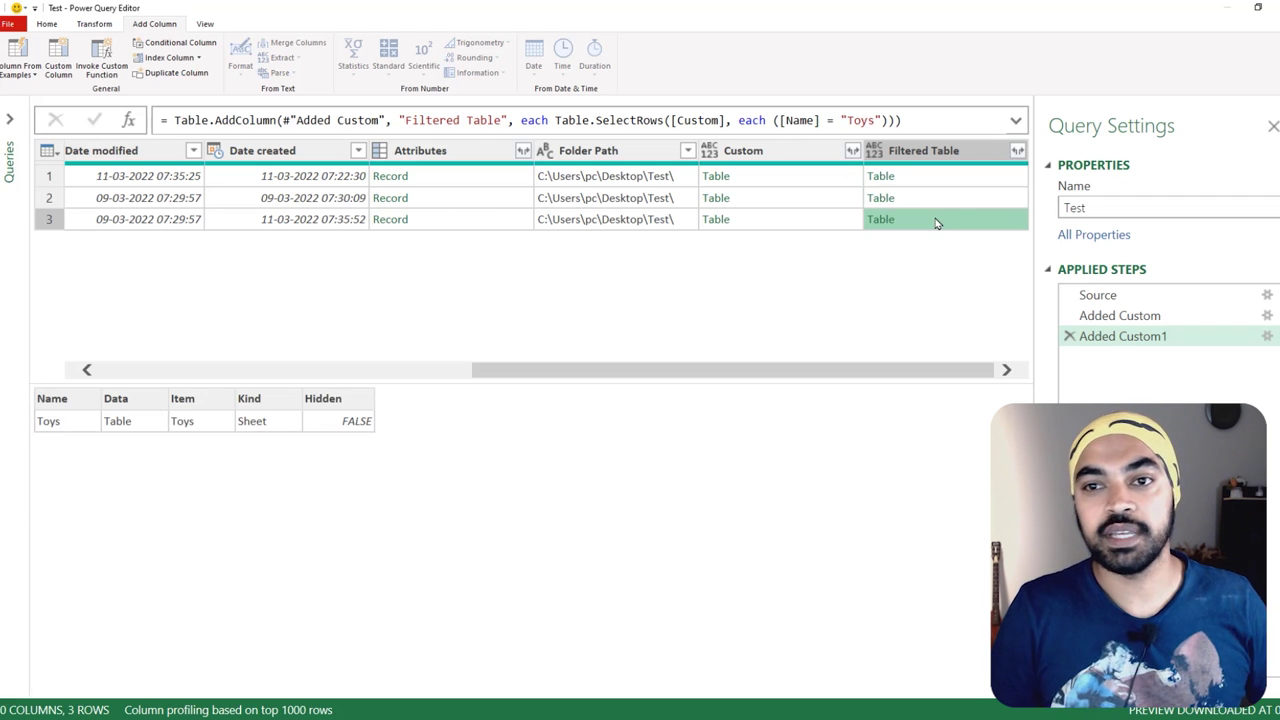
pyautogui.click(958, 152)
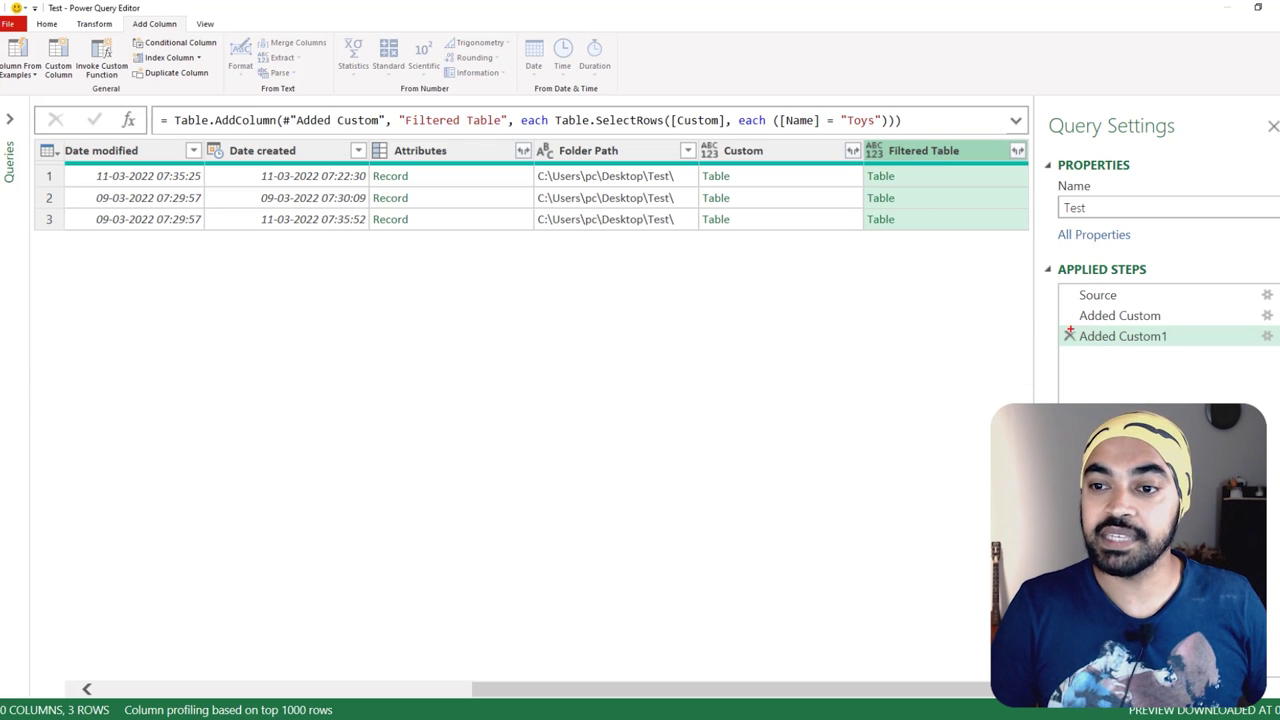
pyautogui.moveTo(1054, 322); pyautogui.dragTo(1166, 347)
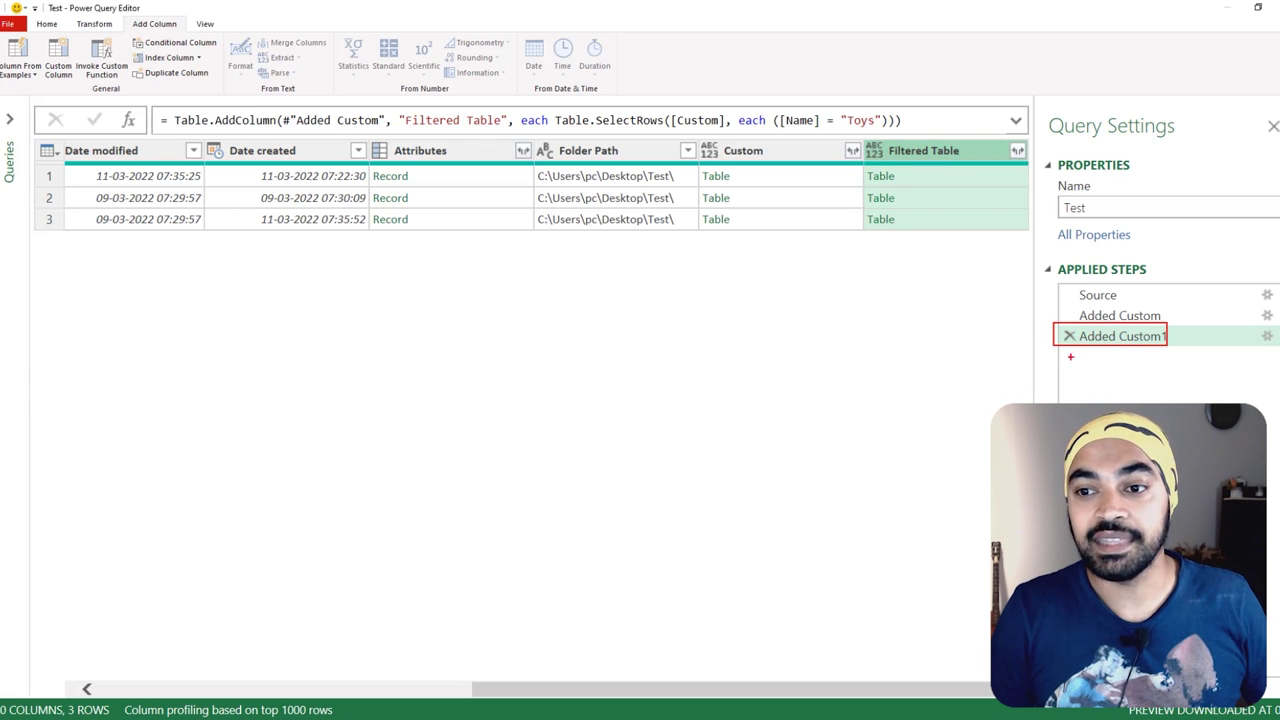
pyautogui.moveTo(1057, 350); pyautogui.dragTo(1184, 375)
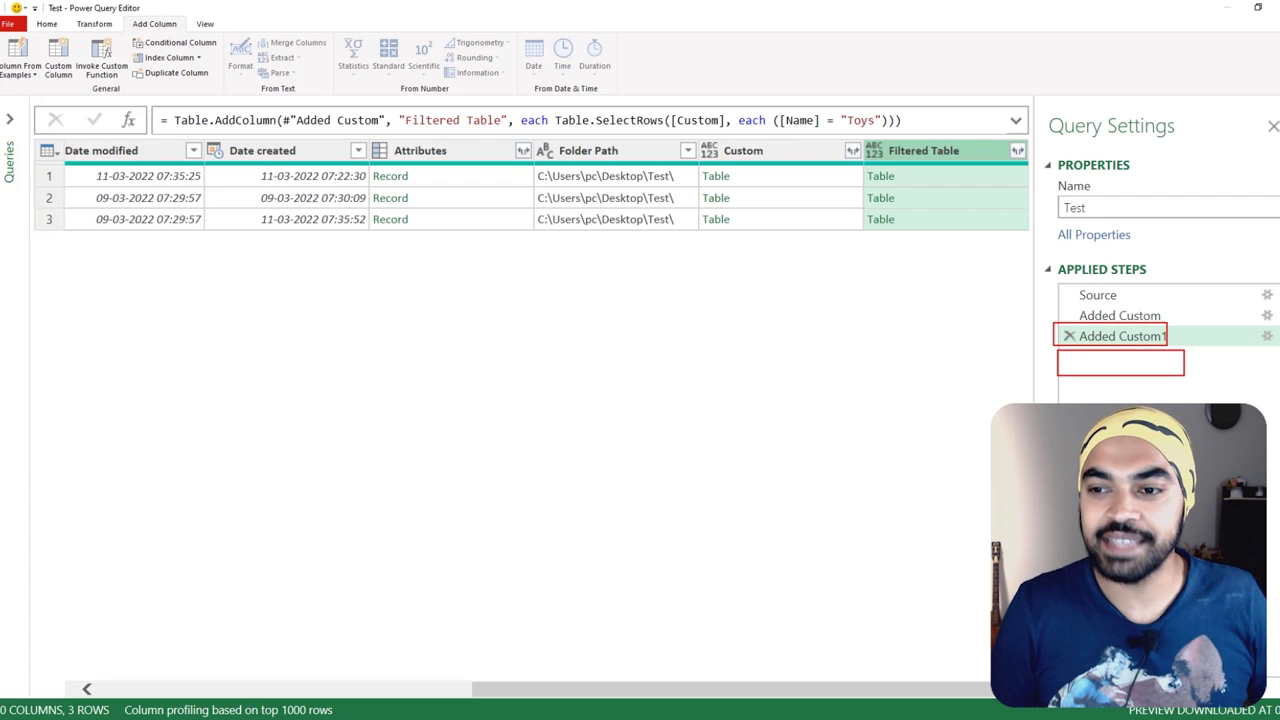
pyautogui.moveTo(1178, 330)
pyautogui.mouseDown()
pyautogui.moveTo(1208, 313)
pyautogui.moveTo(1210, 358)
pyautogui.mouseUp()
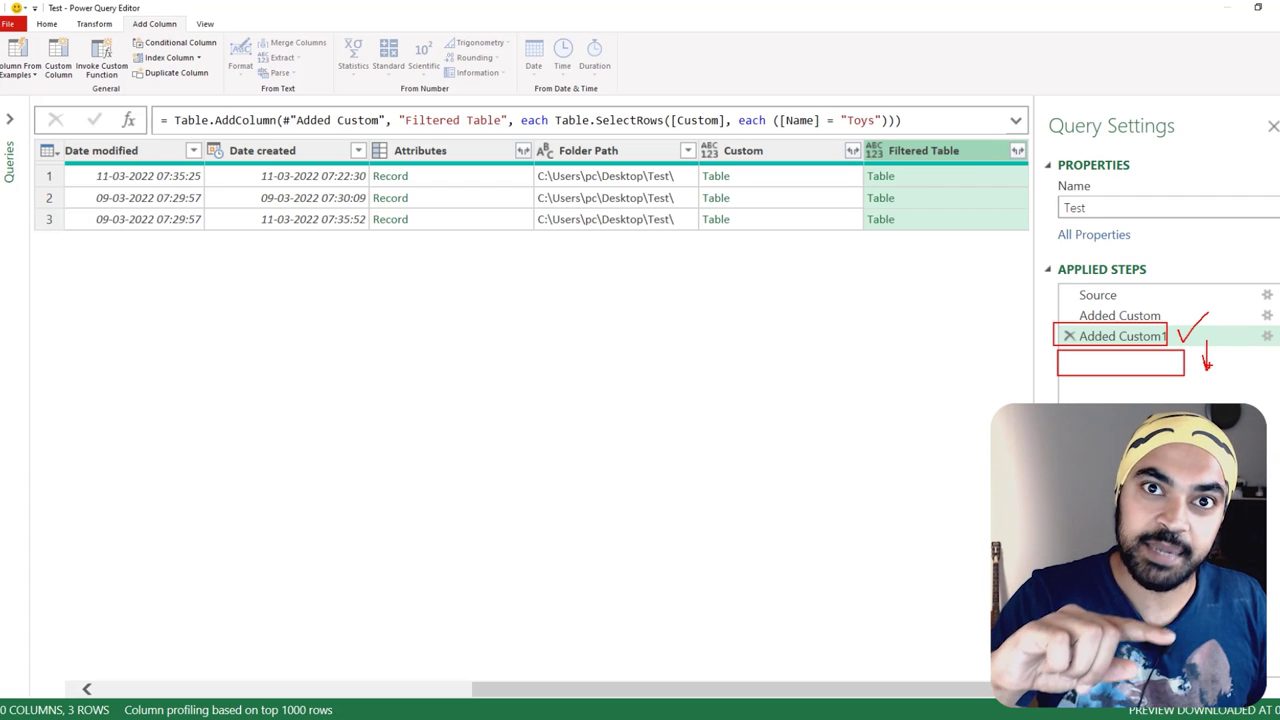
# Expand the Filtered Table column to only its Data field, without using the original column name as prefix.
pyautogui.click(1017, 150)
pyautogui.click(745, 237)
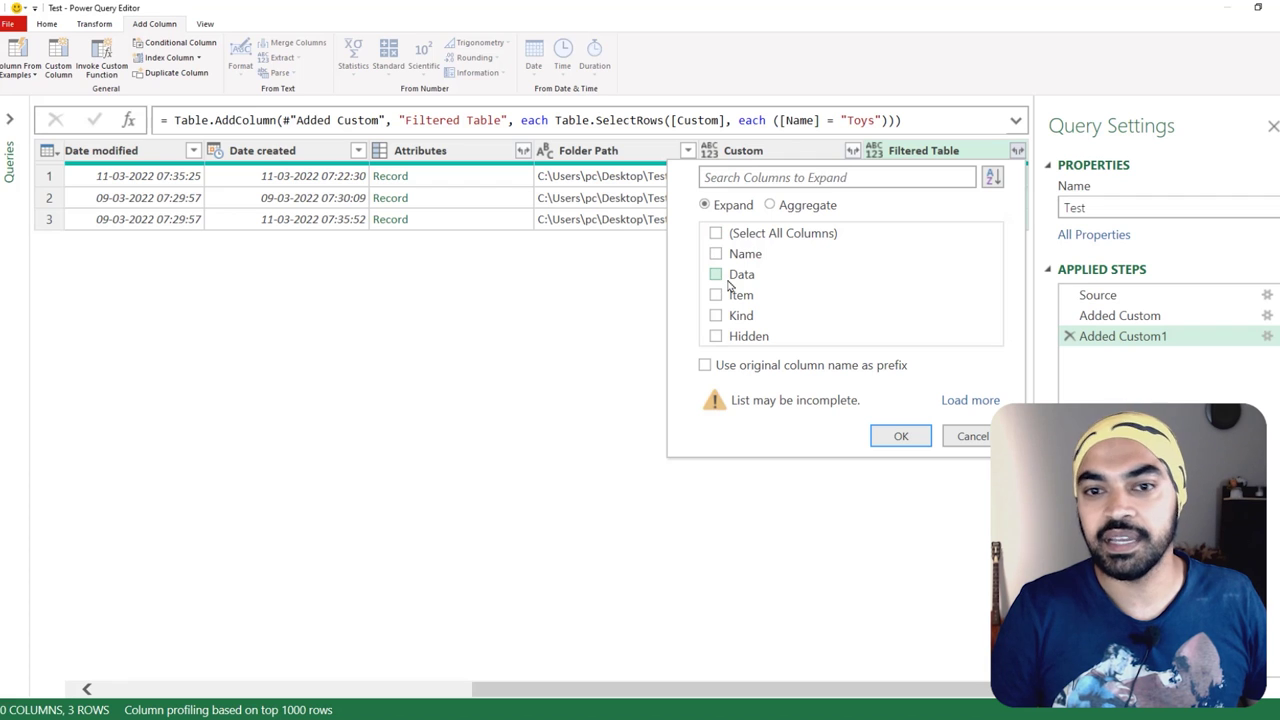
pyautogui.click(732, 279)
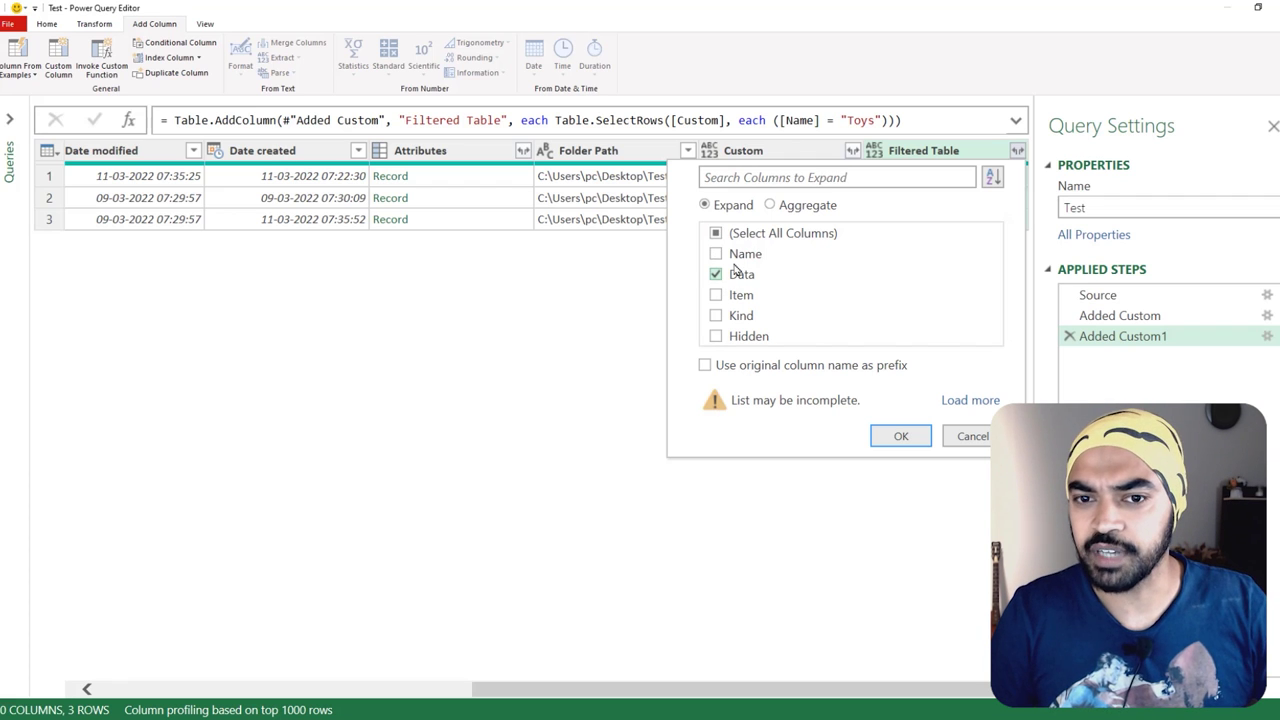
pyautogui.click(900, 436)
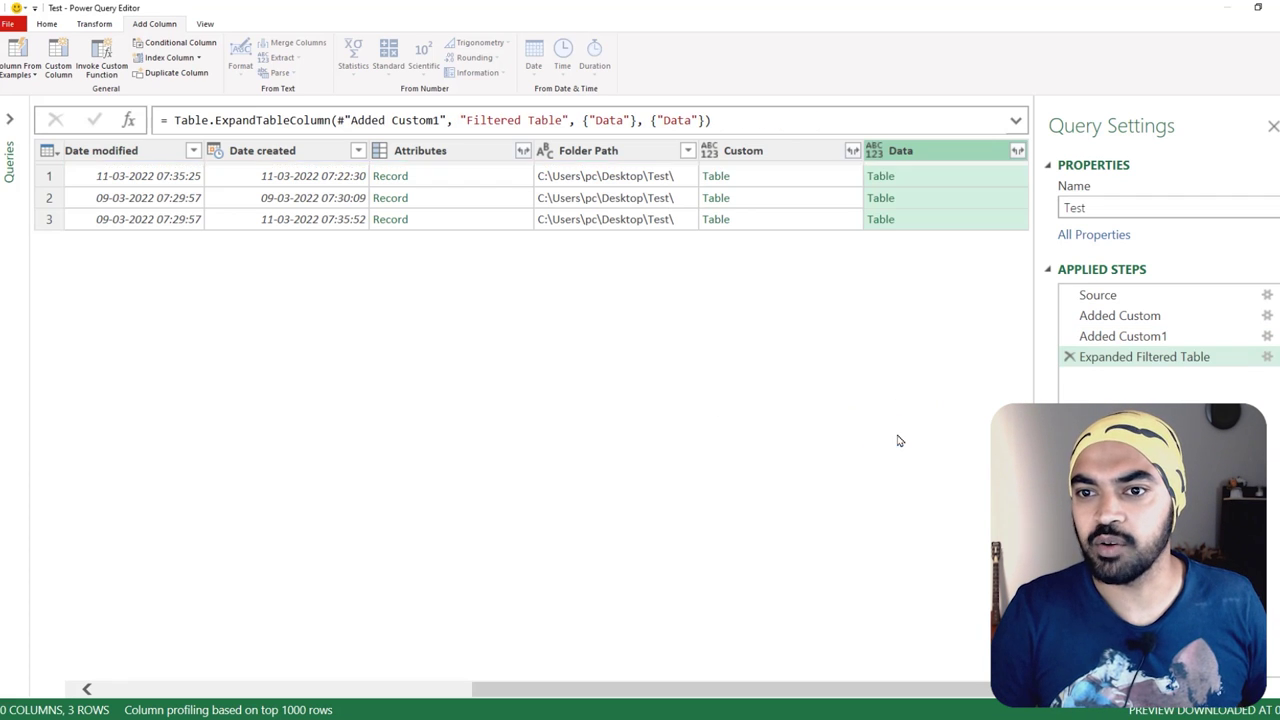
pyautogui.click(921, 182)
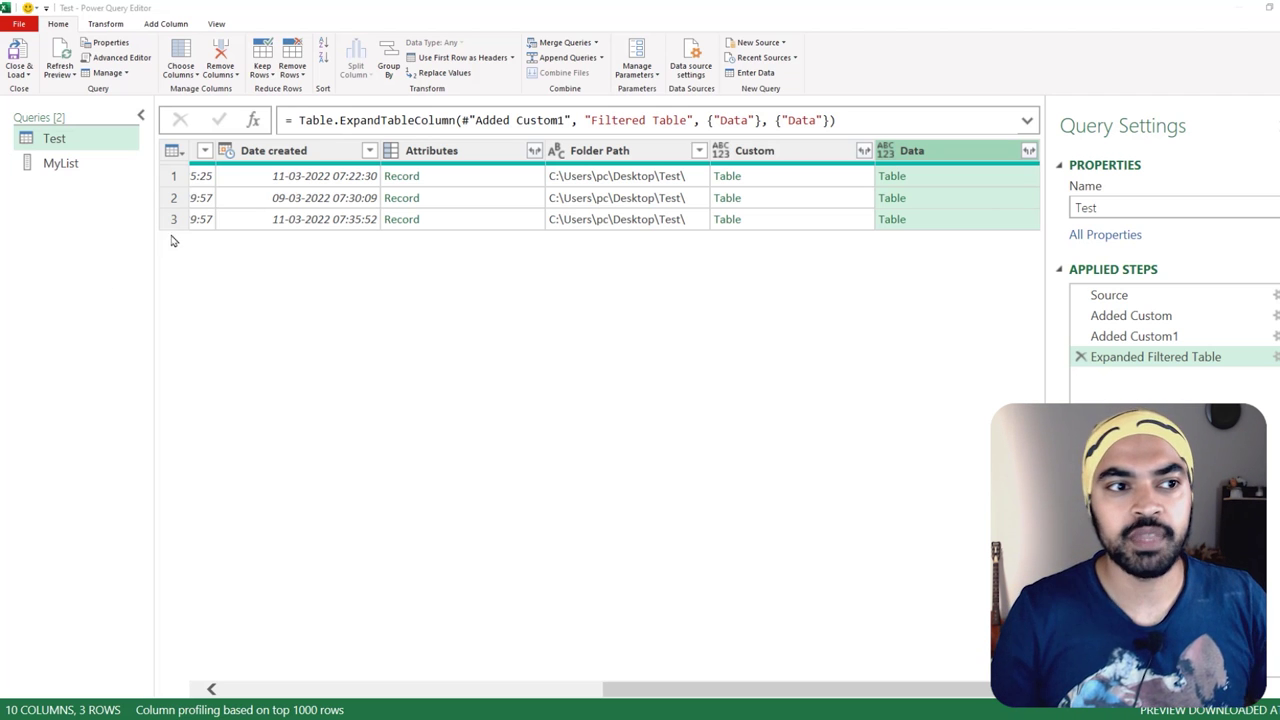
# Open the MyList query and examine the list formula that defines its sheet names.
pyautogui.click(89, 168)
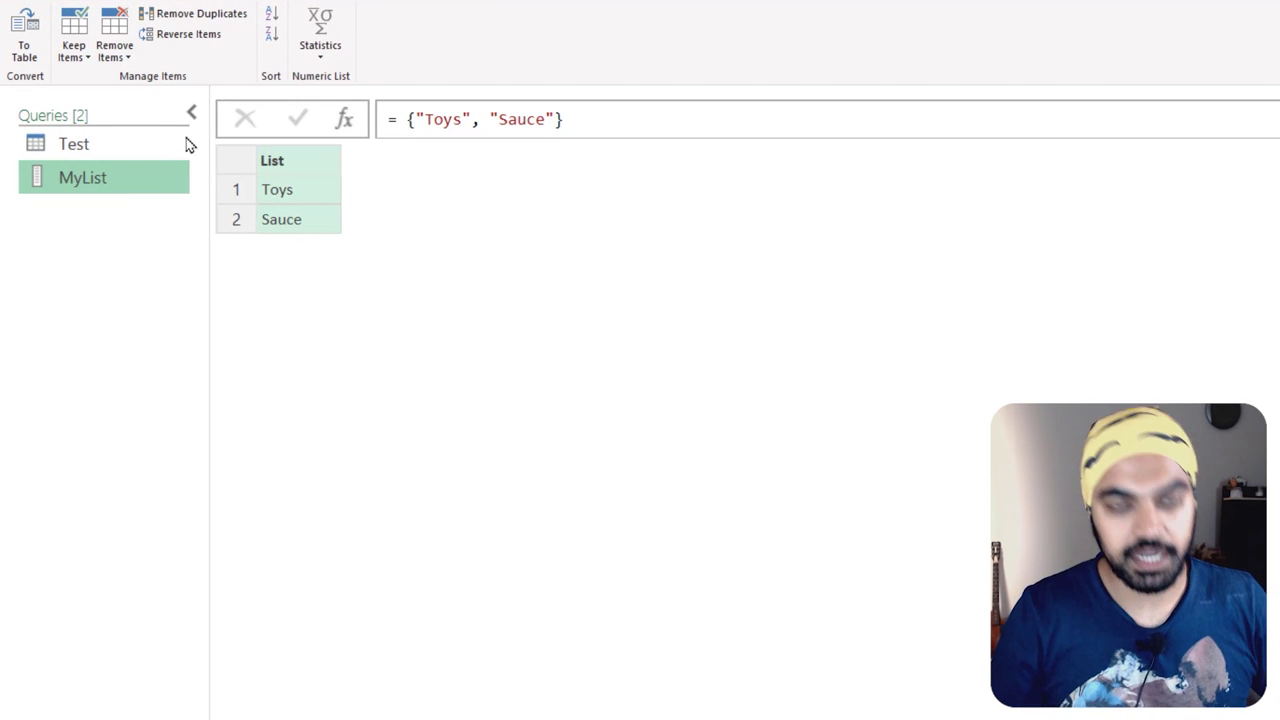
pyautogui.moveTo(385, 93); pyautogui.dragTo(423, 150)
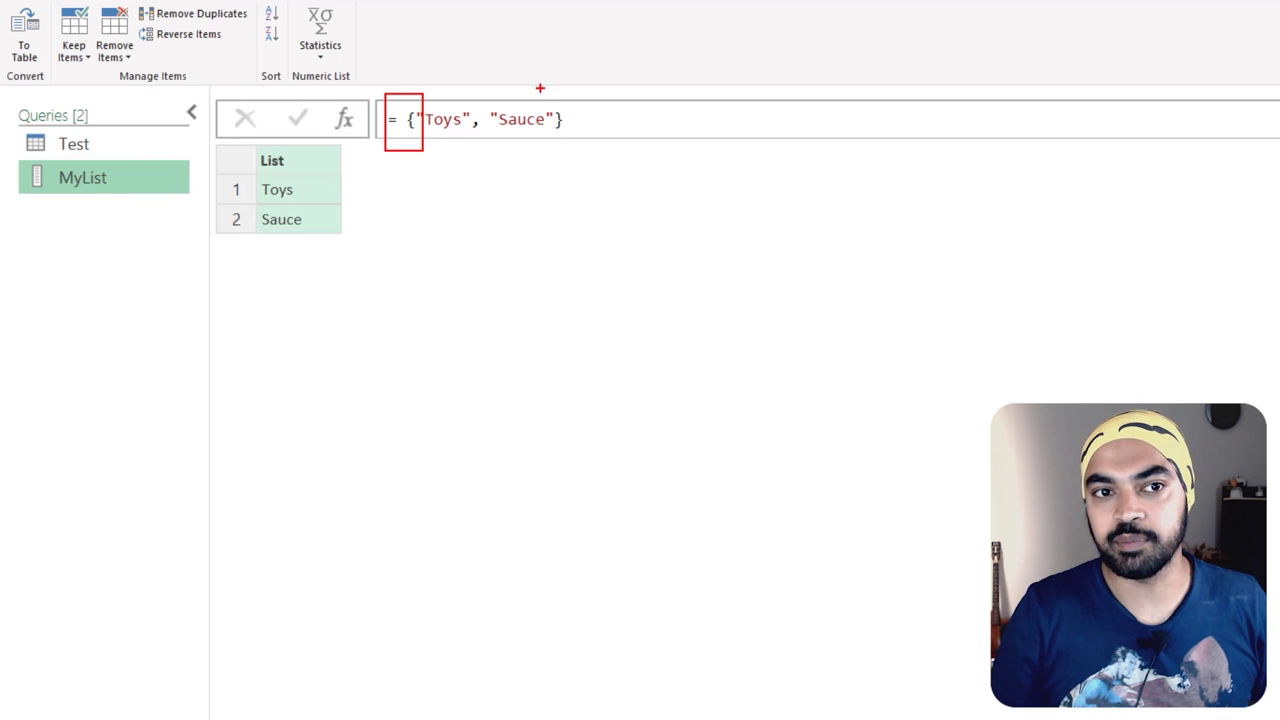
pyautogui.moveTo(540, 88); pyautogui.dragTo(576, 146)
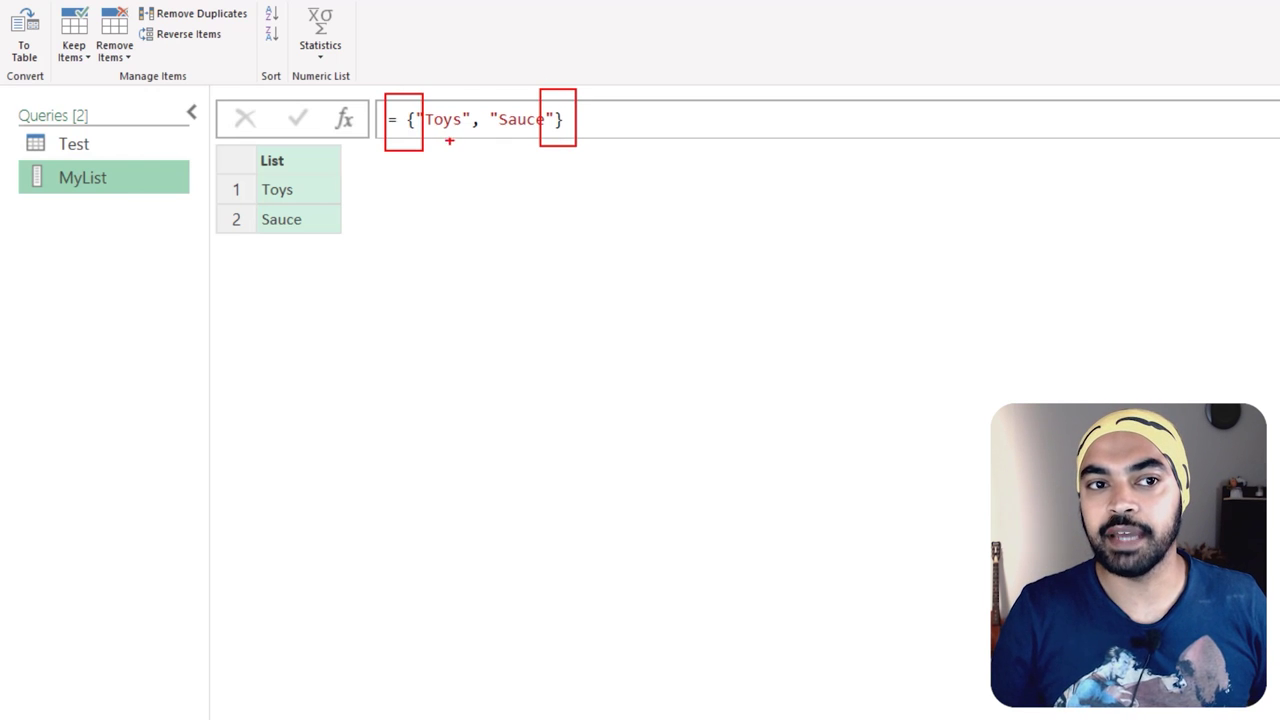
pyautogui.moveTo(450, 177); pyautogui.dragTo(450, 140)
pyautogui.moveTo(526, 151)
pyautogui.mouseDown()
pyautogui.moveTo(525, 133)
pyautogui.moveTo(516, 158)
pyautogui.mouseUp()
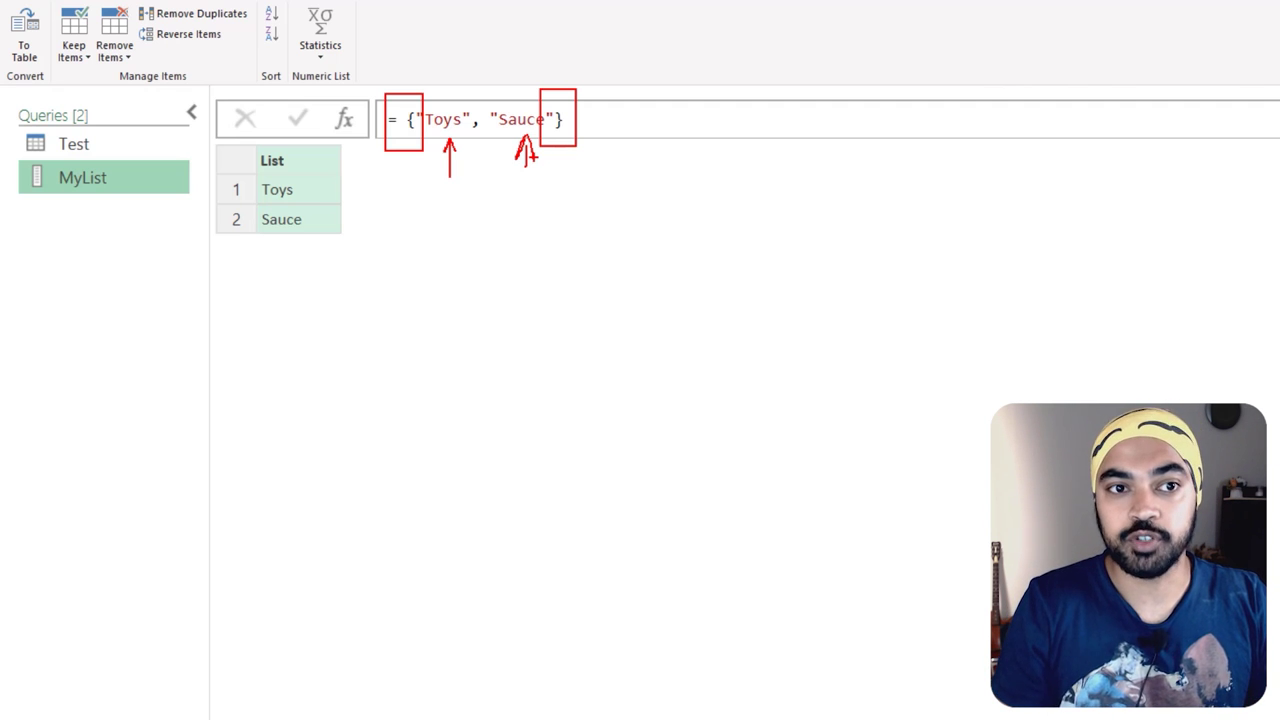
pyautogui.press('Escape')
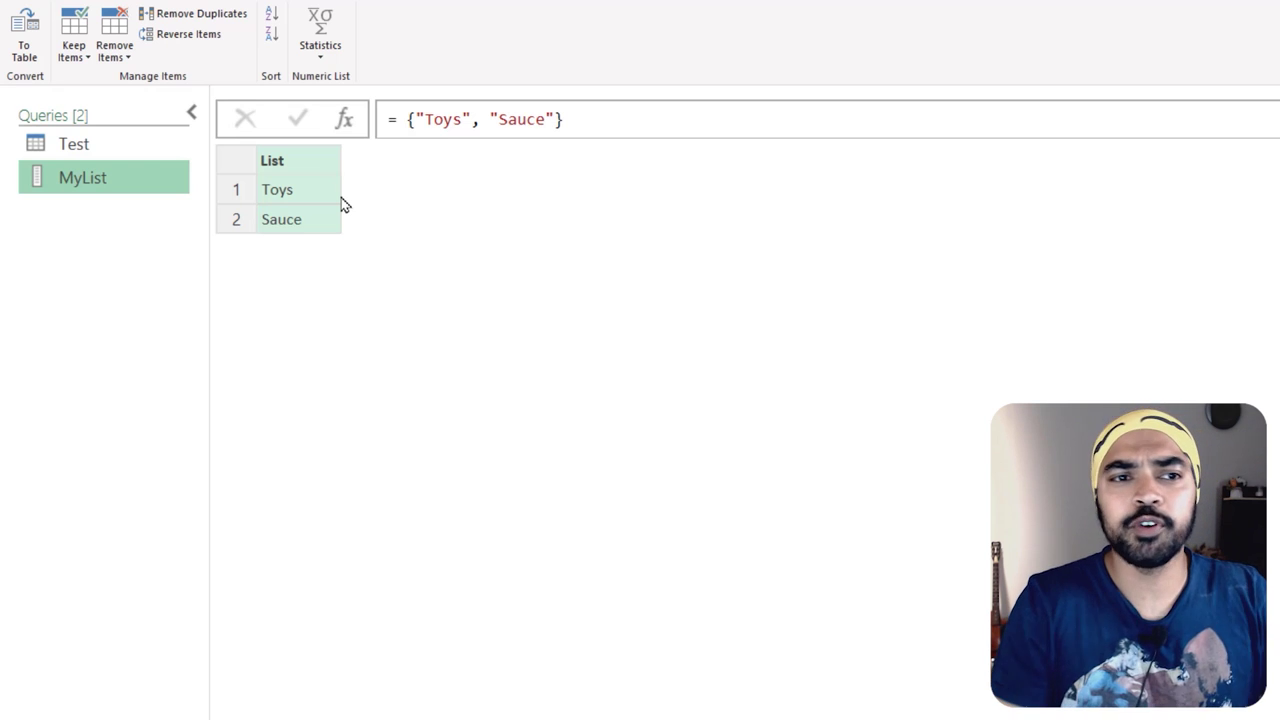
pyautogui.hotkey('ctrl', '2')
pyautogui.moveTo(448, 142); pyautogui.dragTo(454, 155)
pyautogui.moveTo(531, 150)
pyautogui.mouseDown()
pyautogui.moveTo(531, 182)
pyautogui.moveTo(543, 157)
pyautogui.mouseUp()
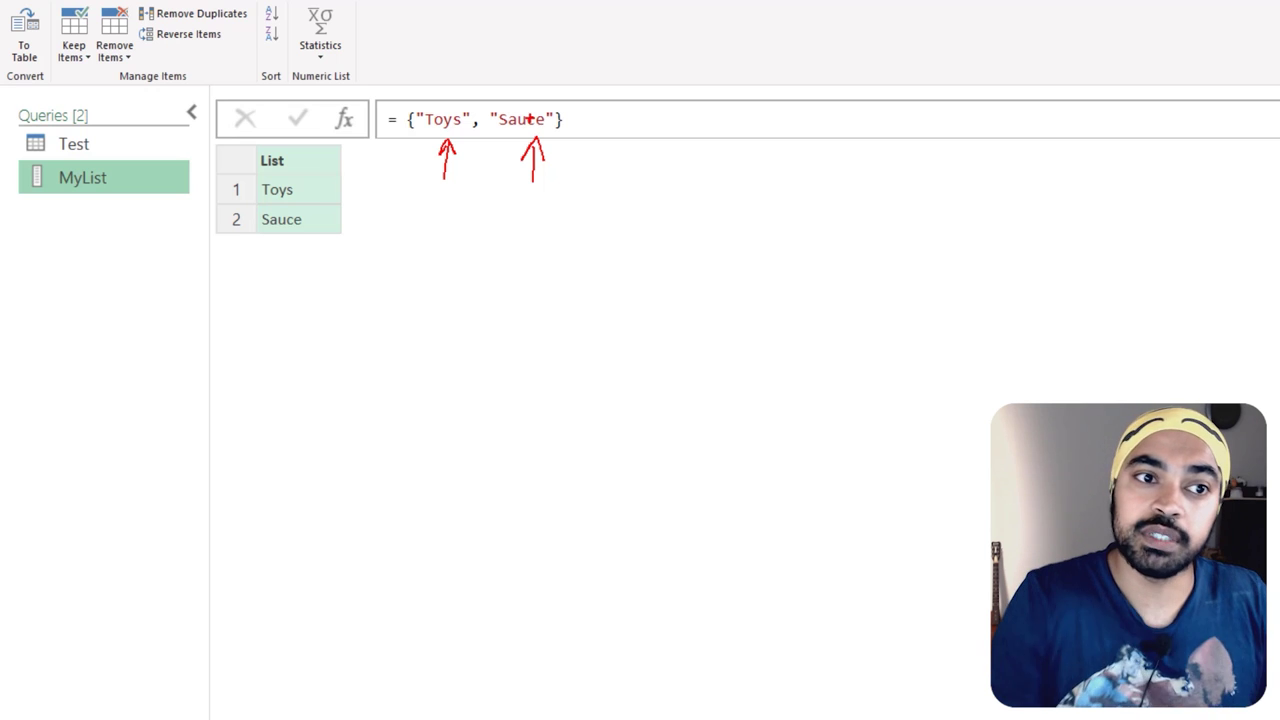
pyautogui.moveTo(544, 98)
pyautogui.mouseDown()
pyautogui.moveTo(402, 125)
pyautogui.moveTo(577, 143)
pyautogui.moveTo(536, 100)
pyautogui.mouseUp()
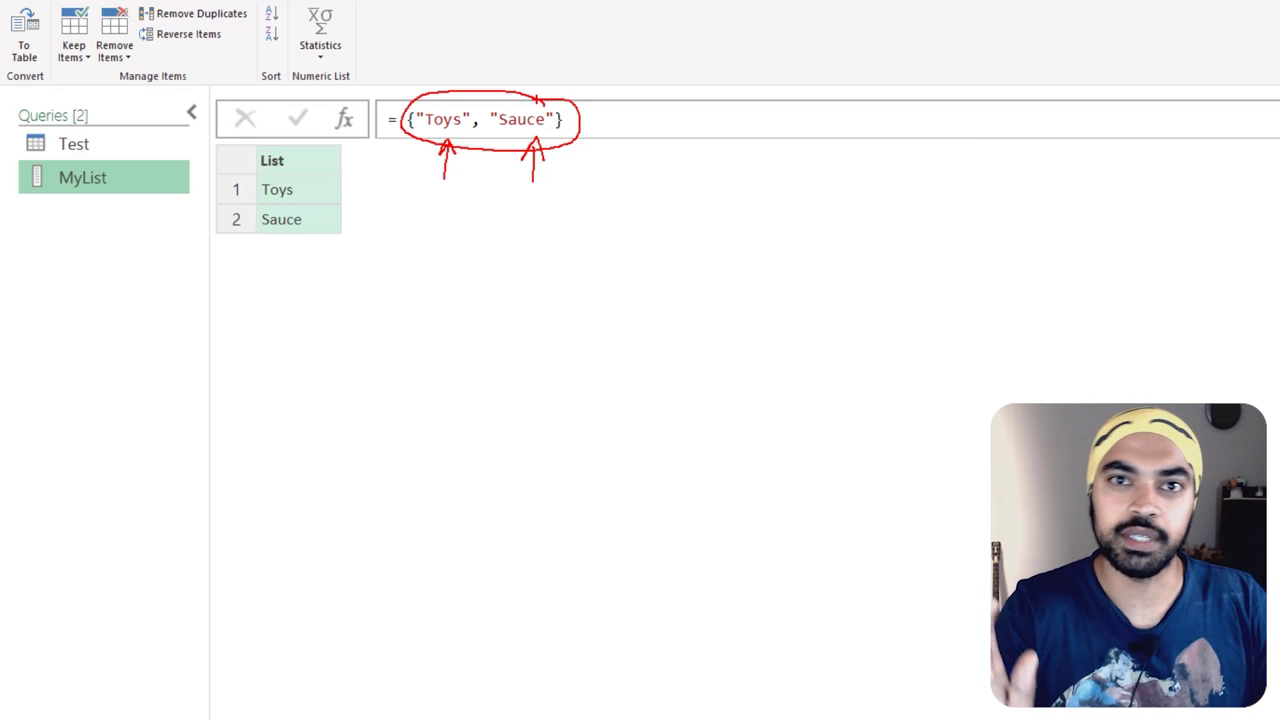
pyautogui.press('Escape')
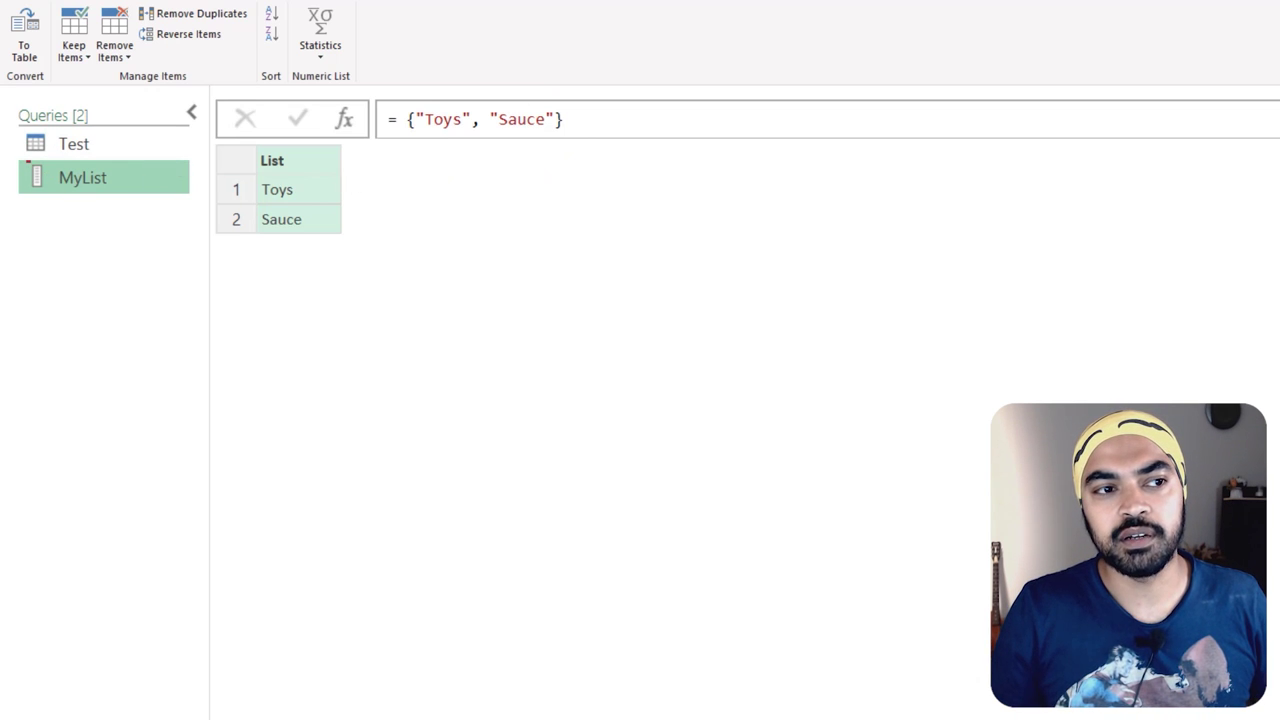
pyautogui.moveTo(27, 161); pyautogui.dragTo(122, 193)
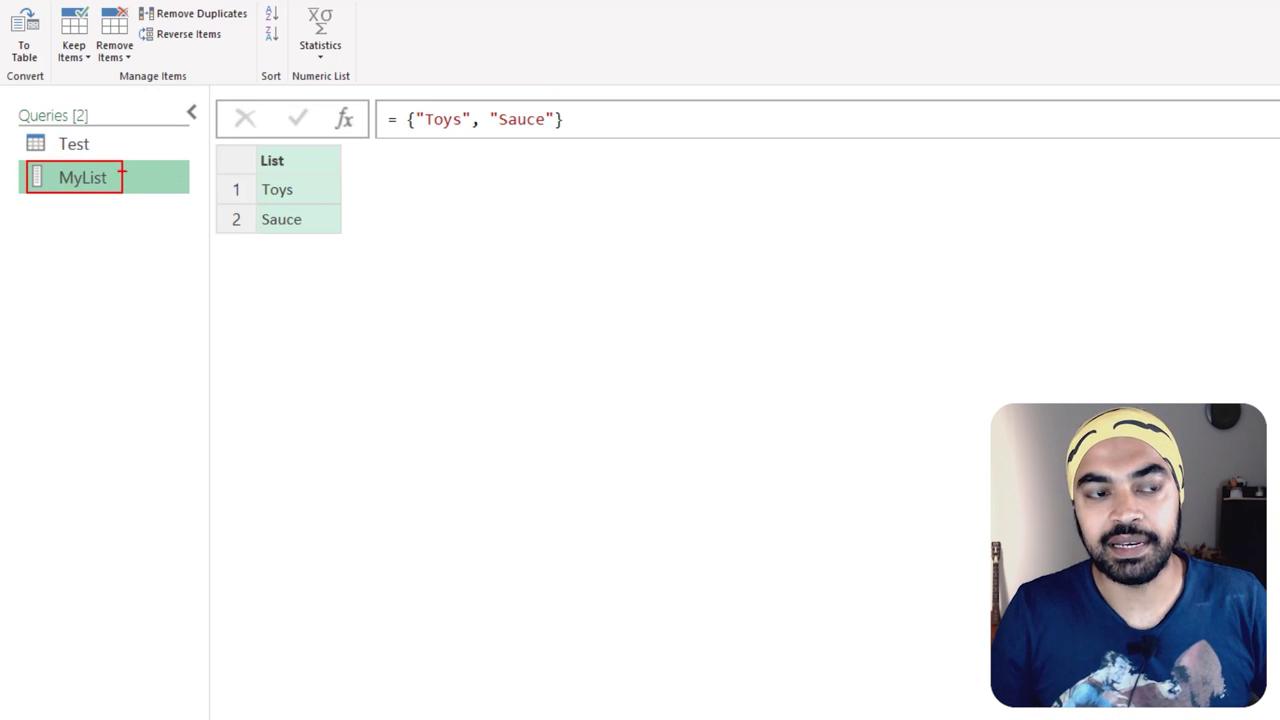
pyautogui.press('Escape')
# Return to the Test query and review the custom column formula behind the Added Custom1 step, leaving it without changes.
pyautogui.click(115, 157)
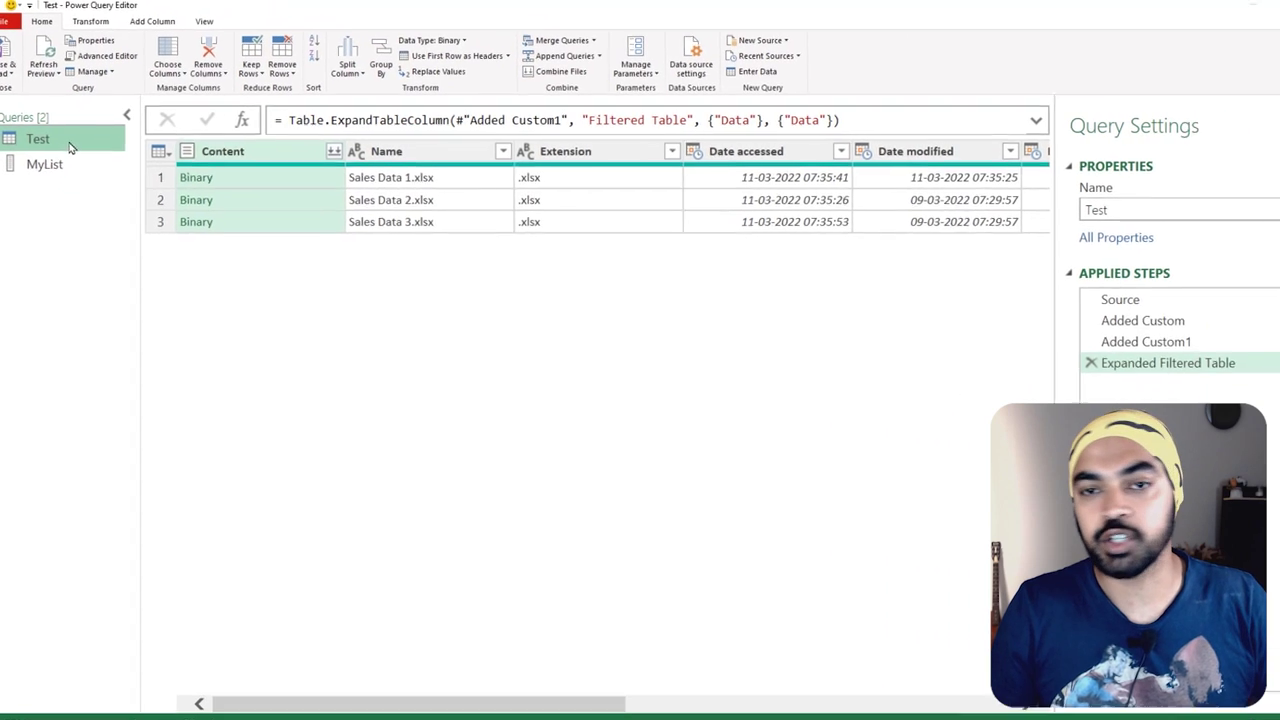
pyautogui.click(1160, 318)
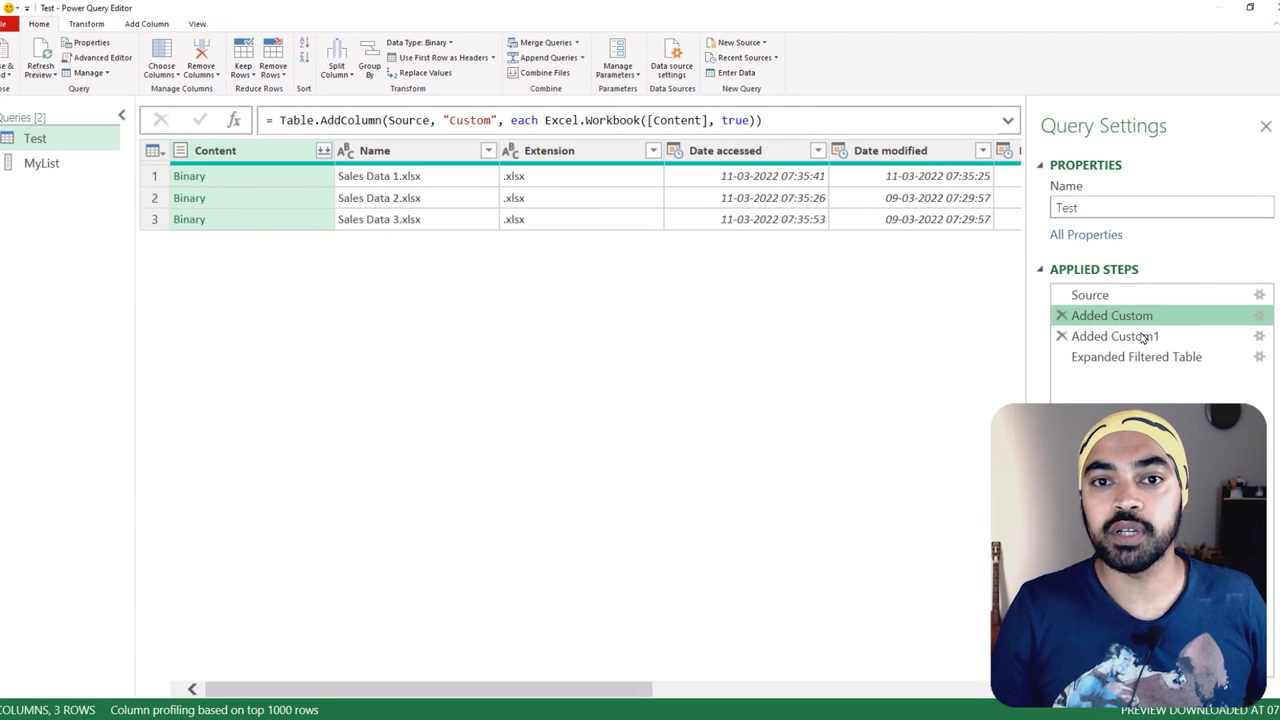
pyautogui.click(1150, 337)
pyautogui.click(1259, 337)
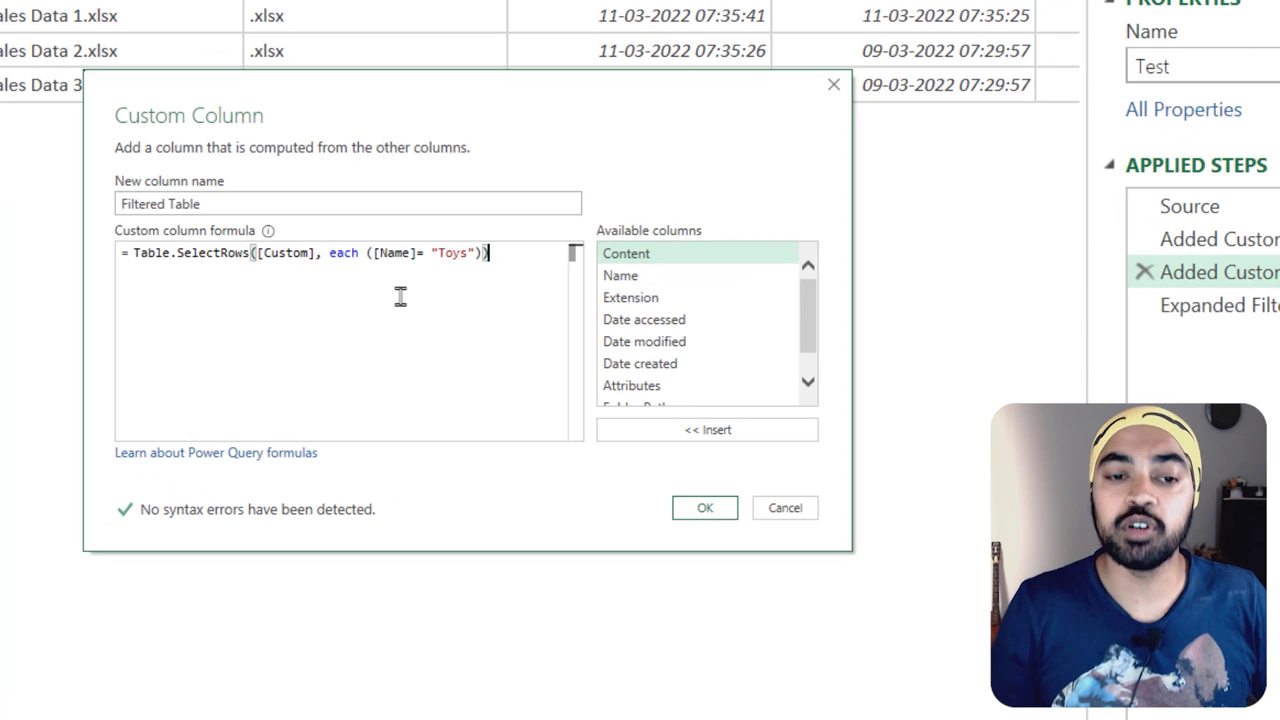
pyautogui.moveTo(140, 267)
pyautogui.mouseDown()
pyautogui.moveTo(528, 272)
pyautogui.moveTo(458, 292)
pyautogui.moveTo(459, 312)
pyautogui.mouseUp()
pyautogui.moveTo(455, 269)
pyautogui.mouseDown()
pyautogui.moveTo(462, 280)
pyautogui.moveTo(449, 280)
pyautogui.moveTo(486, 250)
pyautogui.moveTo(412, 244)
pyautogui.moveTo(486, 236)
pyautogui.mouseUp()
pyautogui.moveTo(396, 222); pyautogui.dragTo(393, 244)
pyautogui.moveTo(397, 234); pyautogui.dragTo(407, 232)
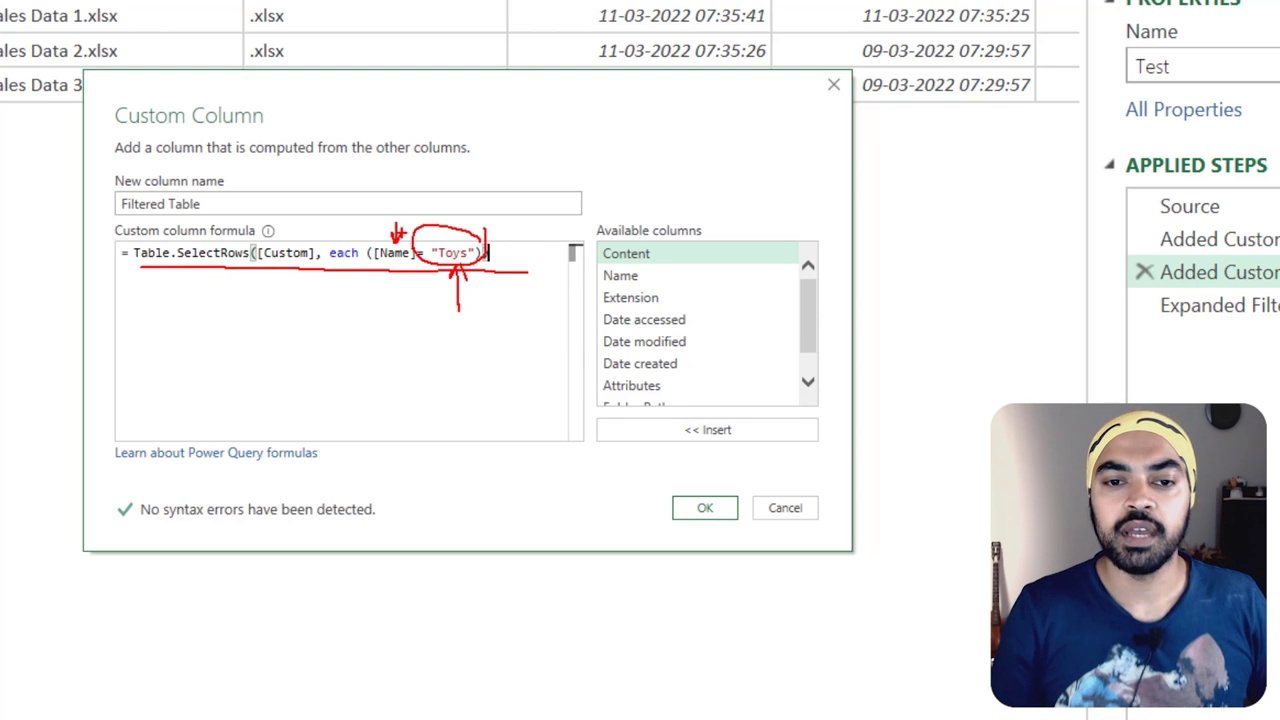
pyautogui.press('Escape')
pyautogui.click(809, 517)
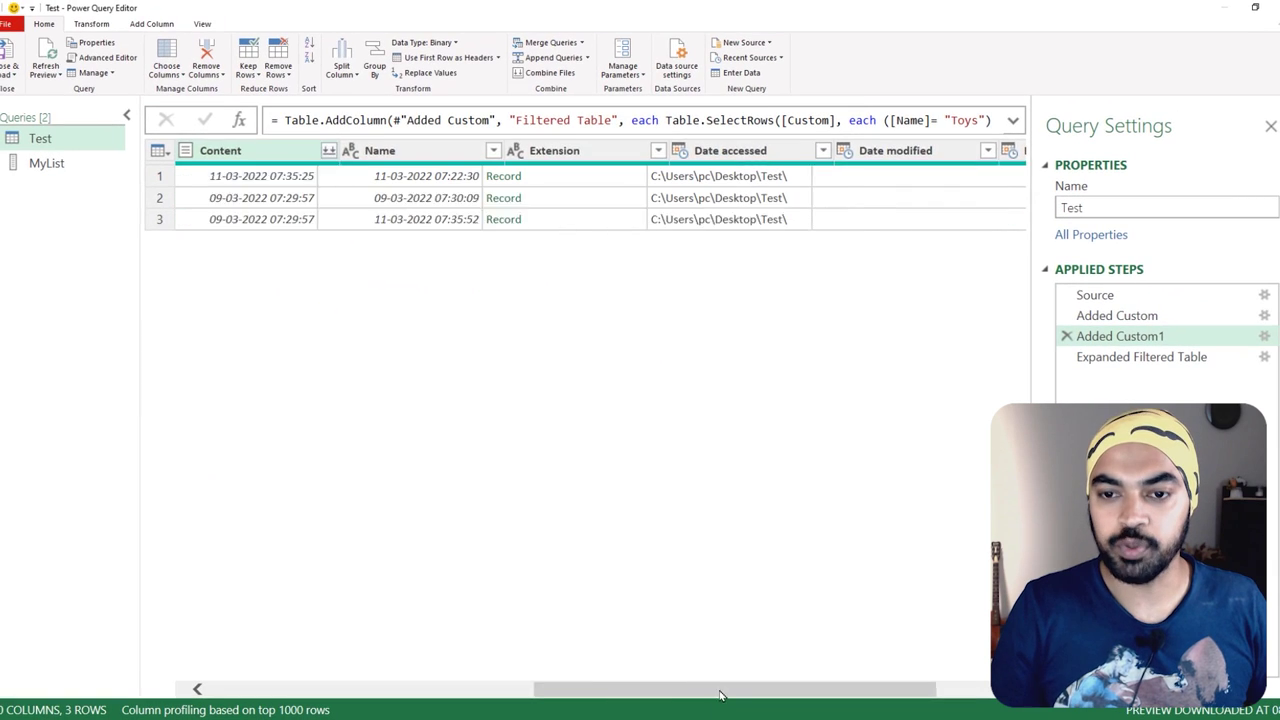
# Preview the first row's Custom table, and replace the Toys condition in the Filtered Table formula with List.Contains using MyList as the list.
pyautogui.moveTo(720, 695); pyautogui.dragTo(774, 695)
pyautogui.click(815, 177)
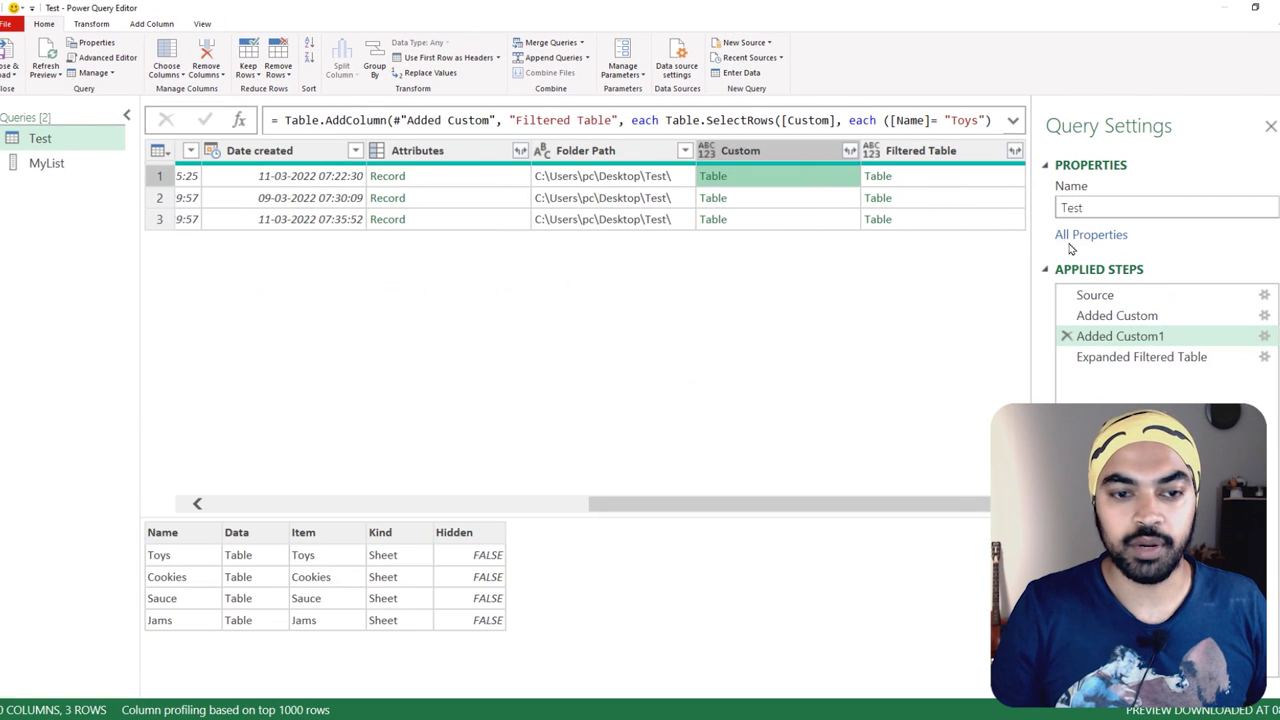
pyautogui.click(1263, 336)
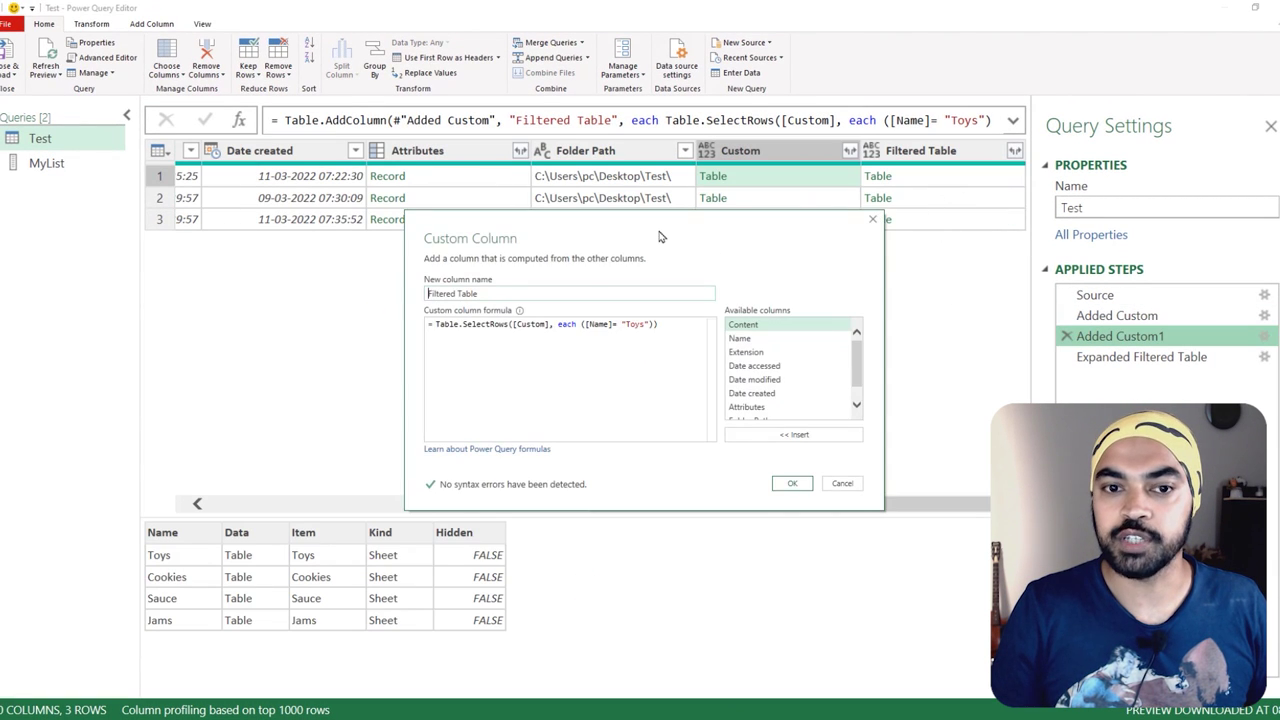
pyautogui.moveTo(659, 236); pyautogui.dragTo(743, 216)
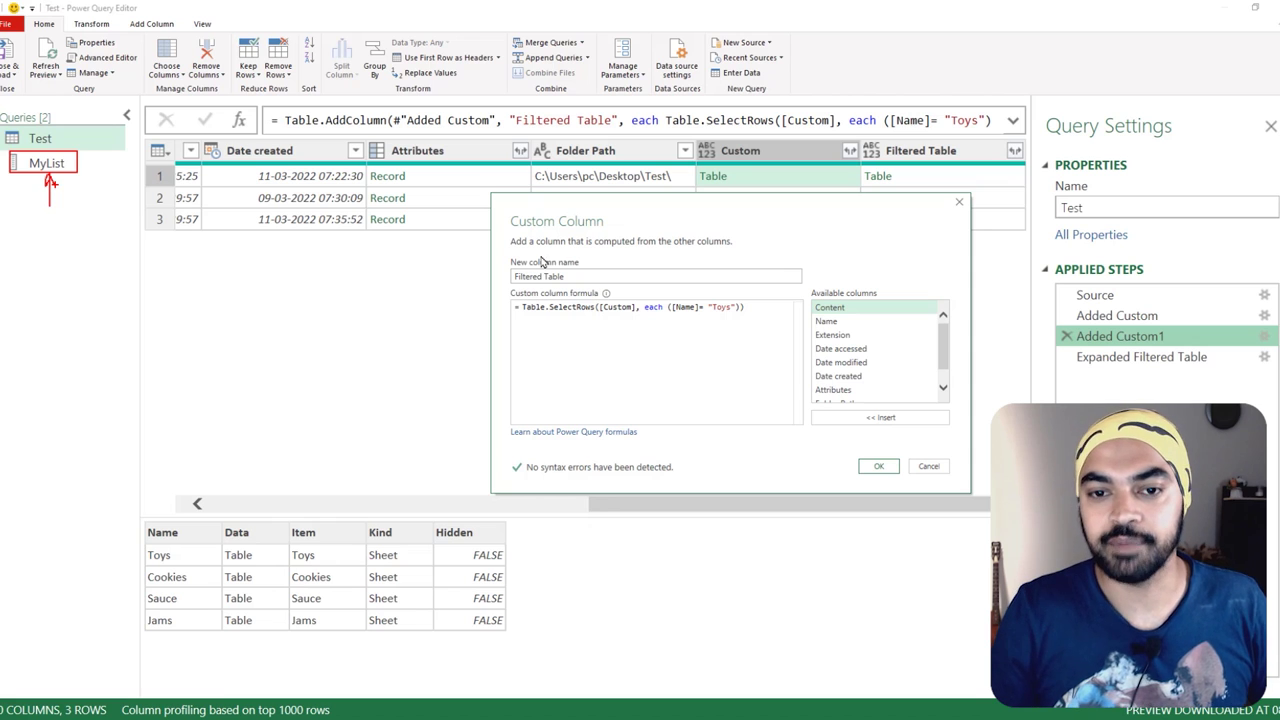
pyautogui.click(665, 307)
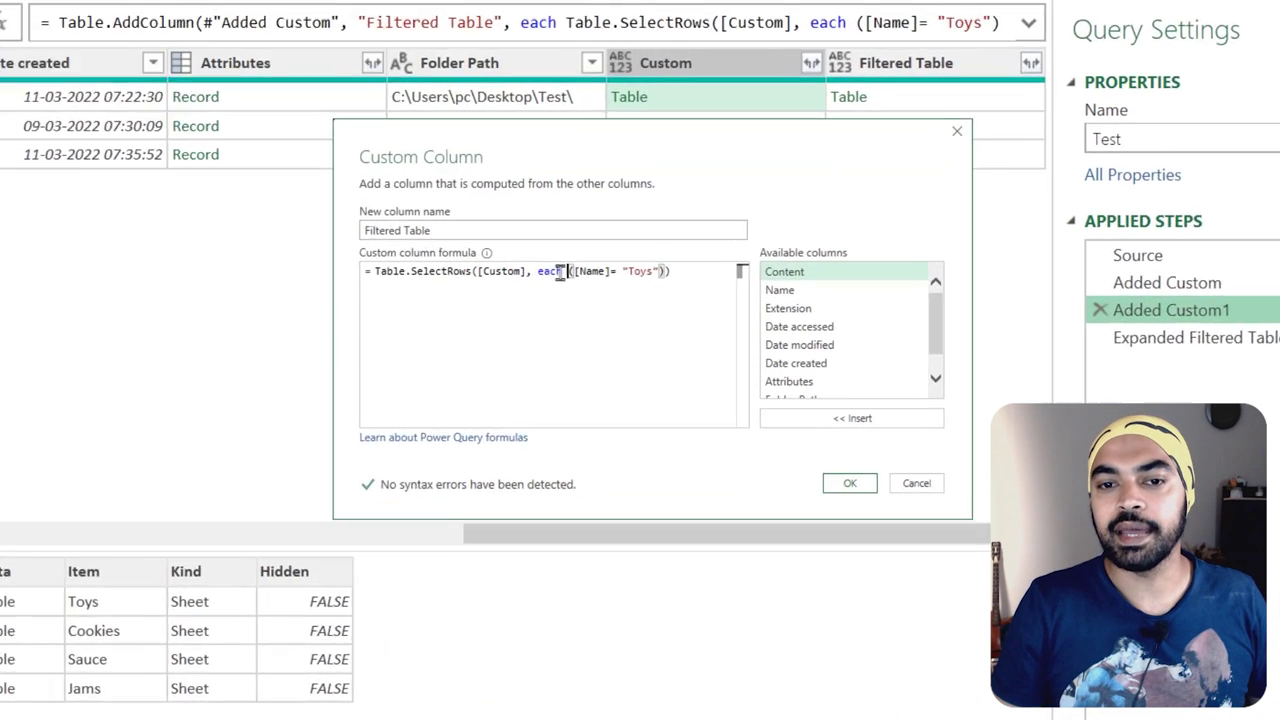
pyautogui.moveTo(568, 271); pyautogui.dragTo(696, 271)
pyautogui.write('list.Con')
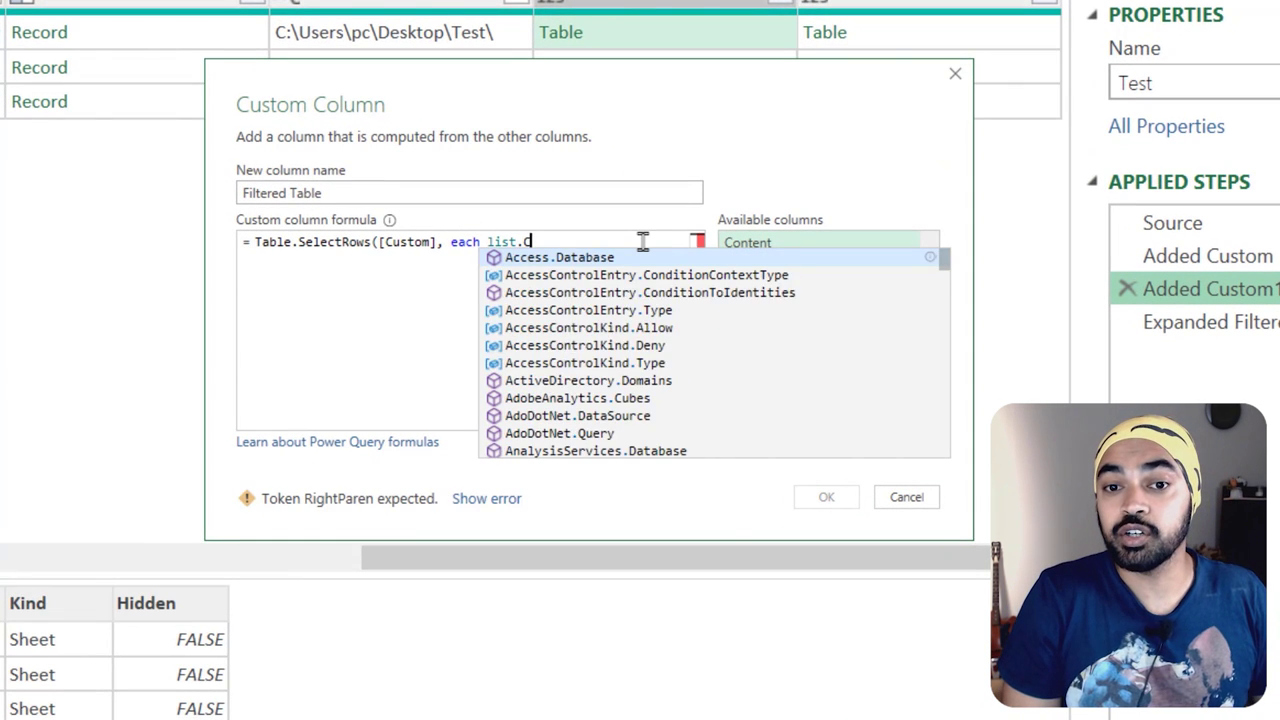
pyautogui.write('tains(')
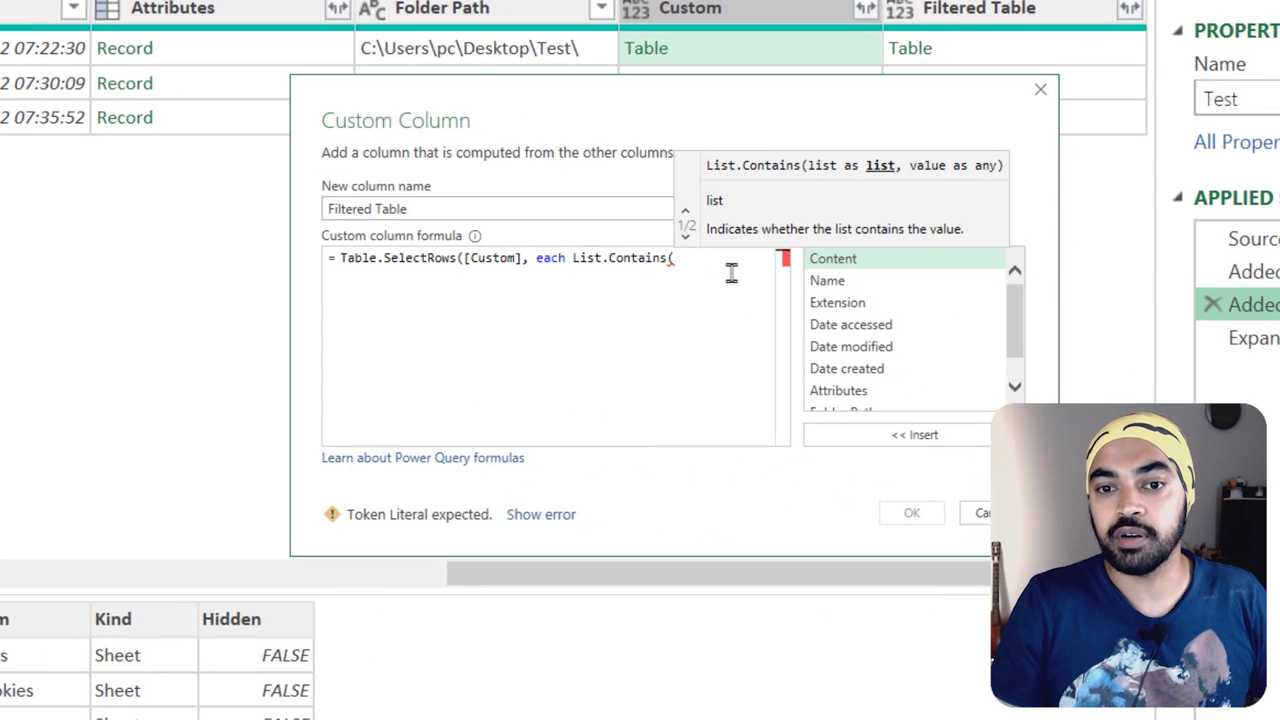
pyautogui.write('myList')
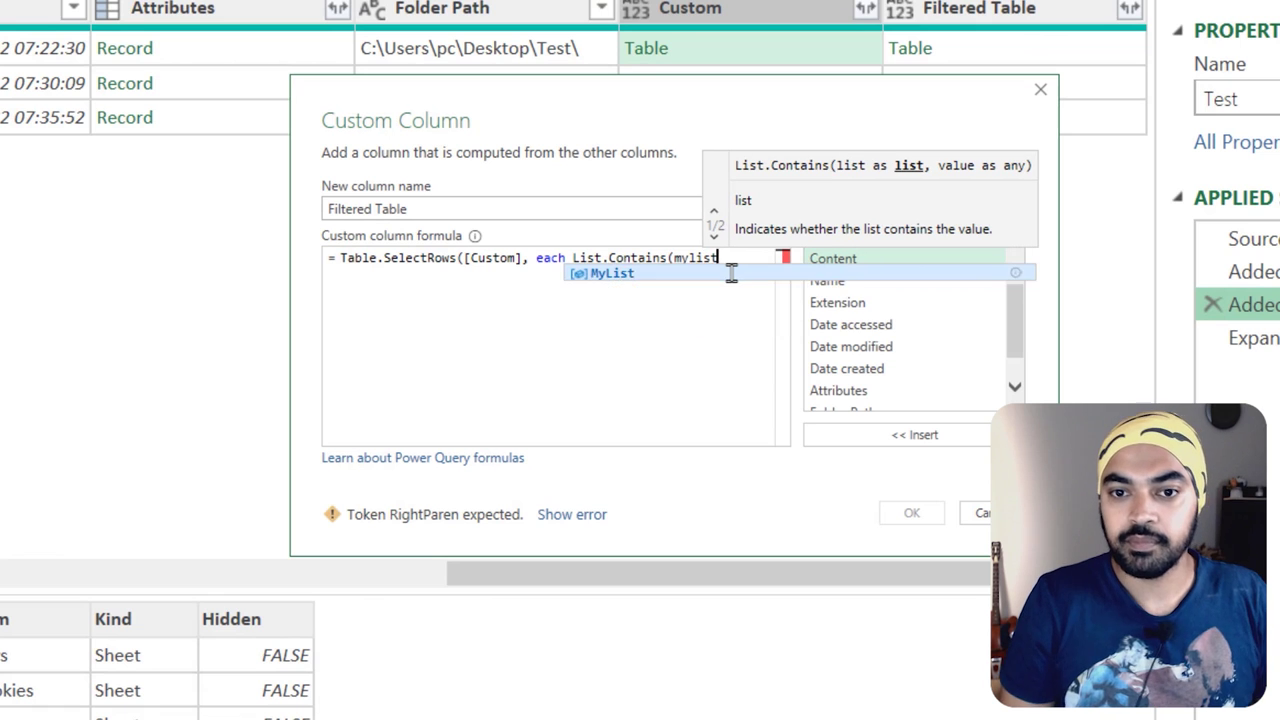
pyautogui.press('Tab')
pyautogui.write(',')
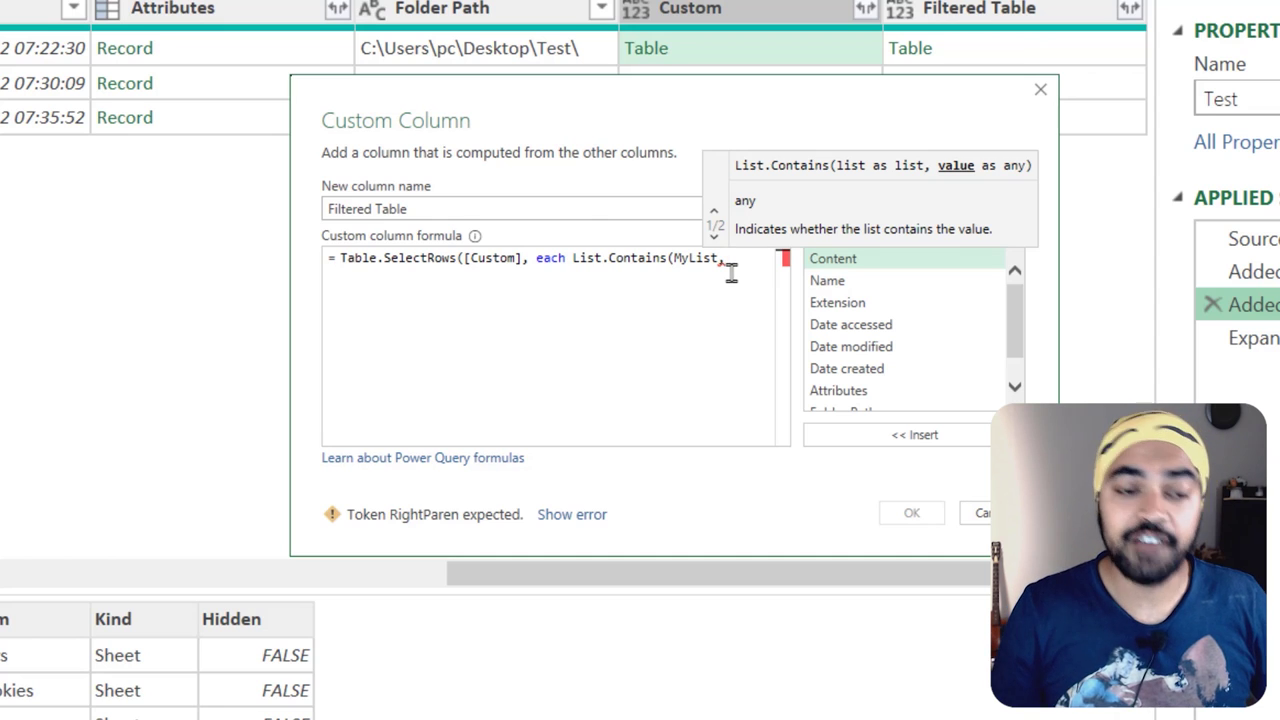
pyautogui.moveTo(200, 514); pyautogui.dragTo(307, 680)
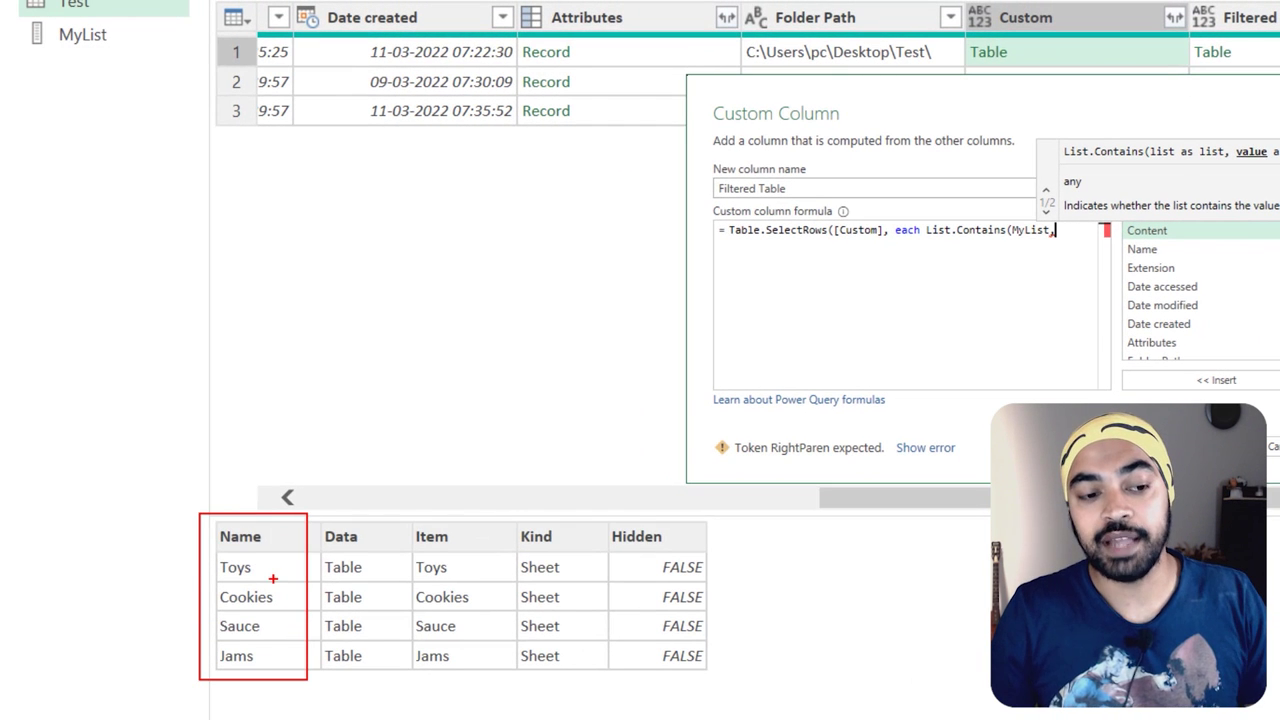
pyautogui.moveTo(266, 564)
pyautogui.mouseDown()
pyautogui.moveTo(290, 601)
pyautogui.moveTo(262, 668)
pyautogui.mouseUp()
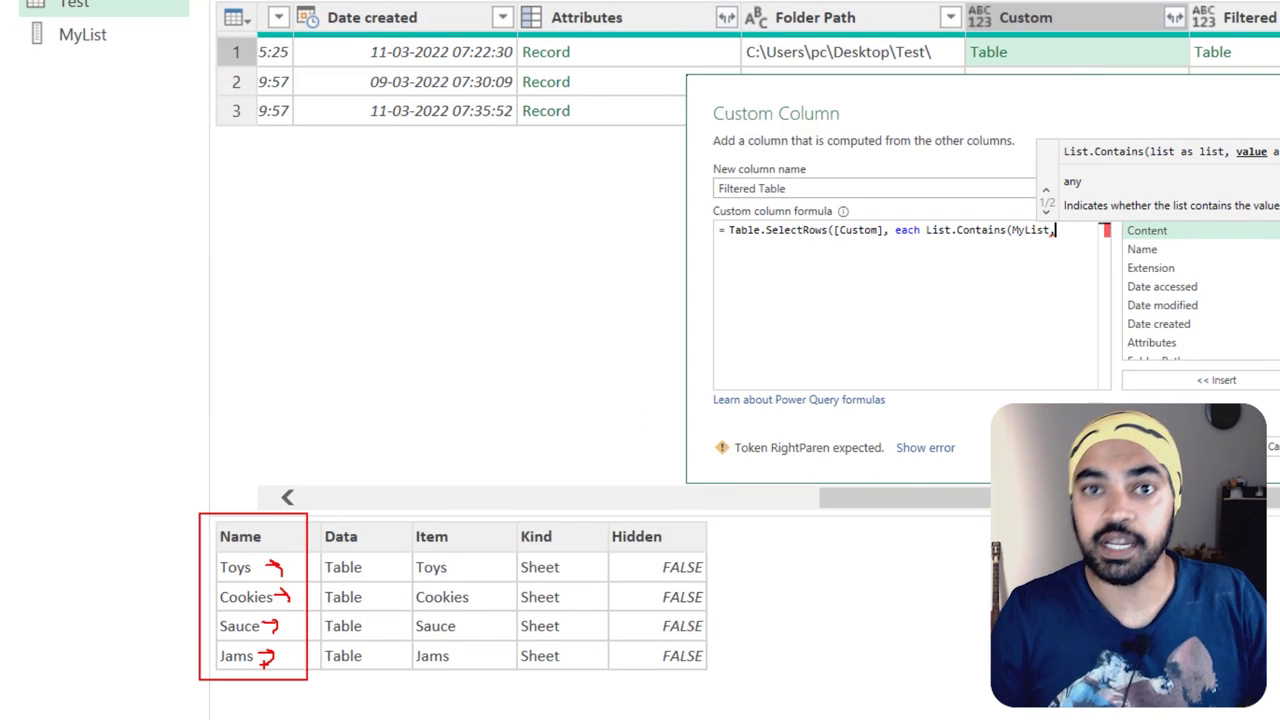
pyautogui.hotkey('ctrl', 'z')
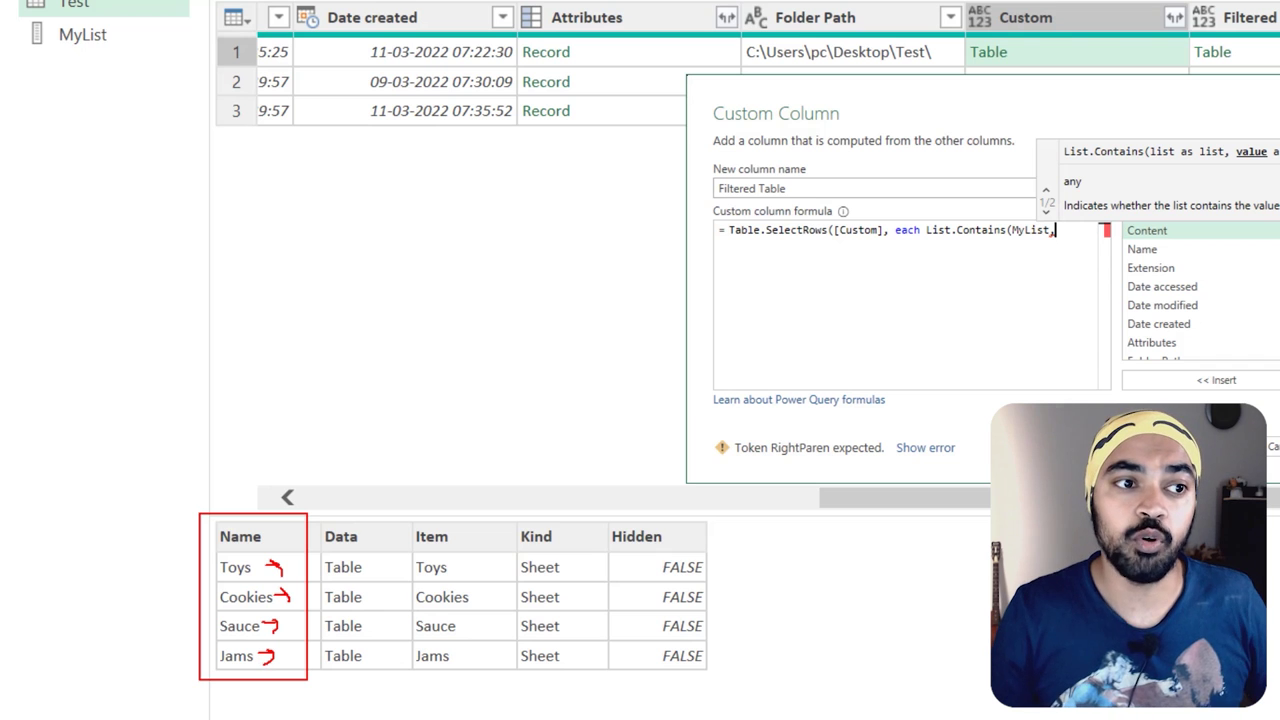
pyautogui.moveTo(125, 27)
pyautogui.mouseDown()
pyautogui.moveTo(50, 21)
pyautogui.moveTo(127, 44)
pyautogui.moveTo(238, 444)
pyautogui.moveTo(236, 508)
pyautogui.moveTo(246, 494)
pyautogui.mouseUp()
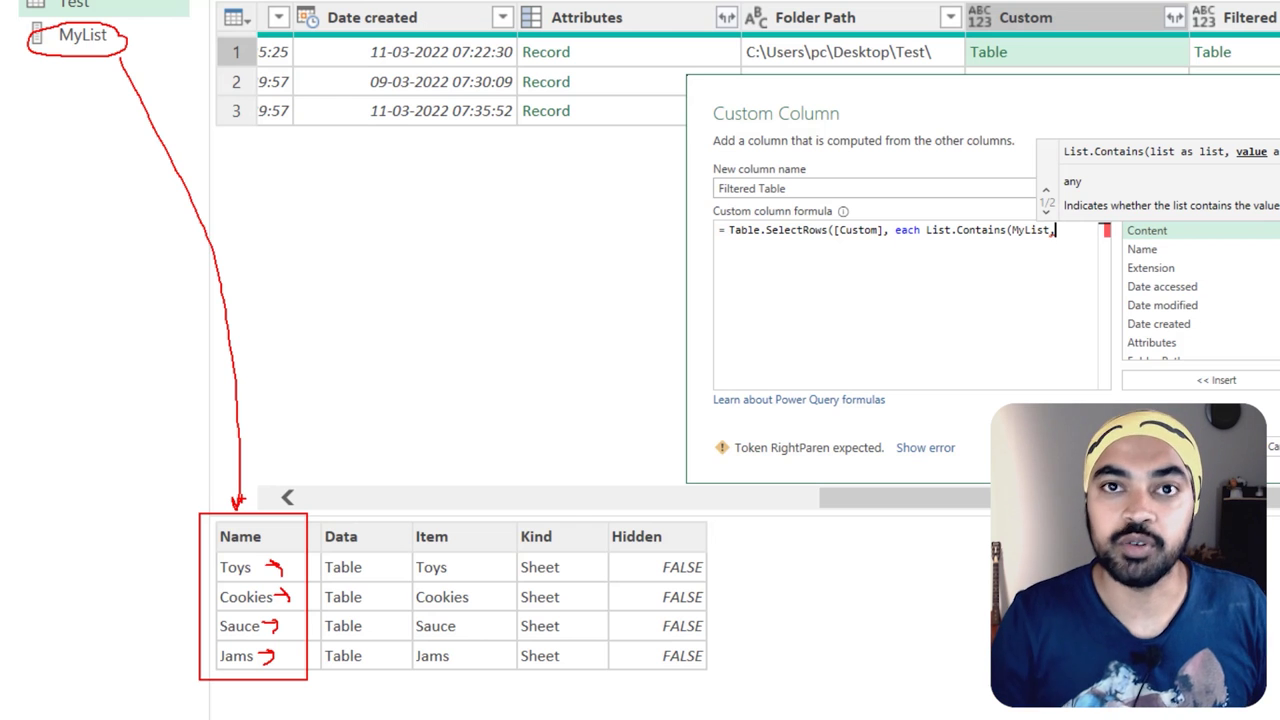
pyautogui.press('Escape')
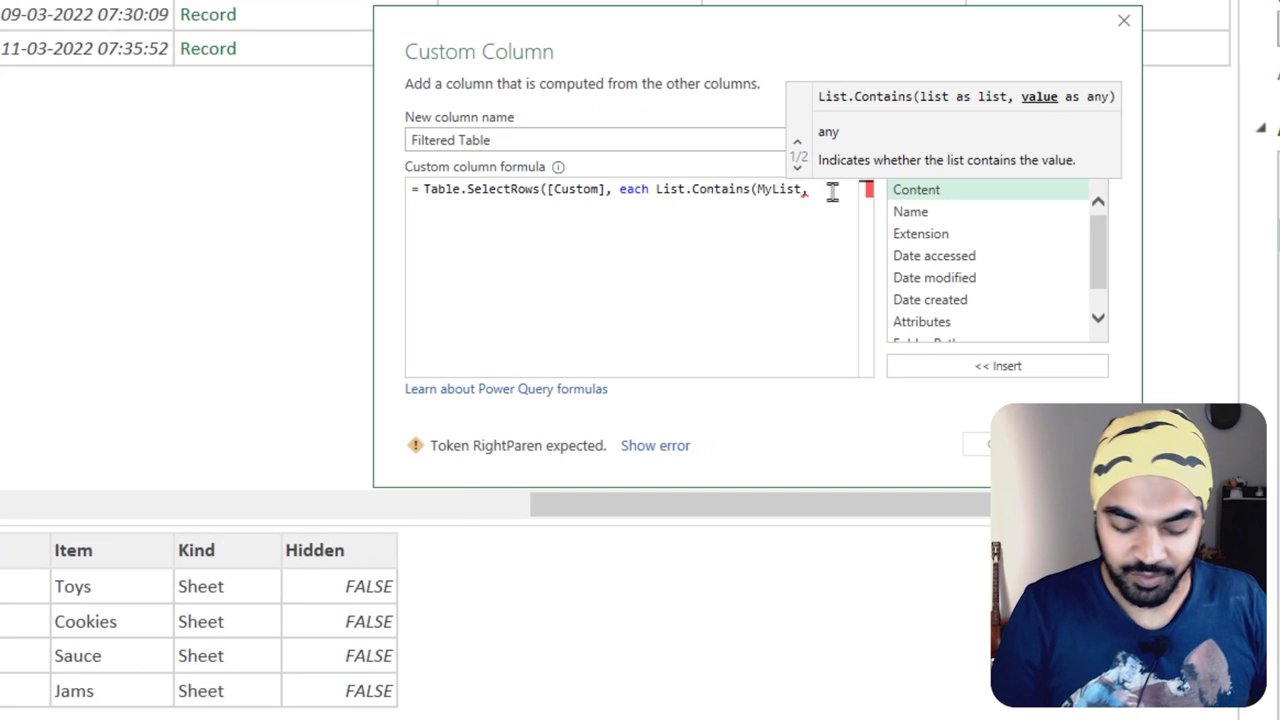
# Complete List.Contains with [Name] as its value, set the condition to = true, and apply the closed Table.SelectRows formula.
pyautogui.write('[Name])')
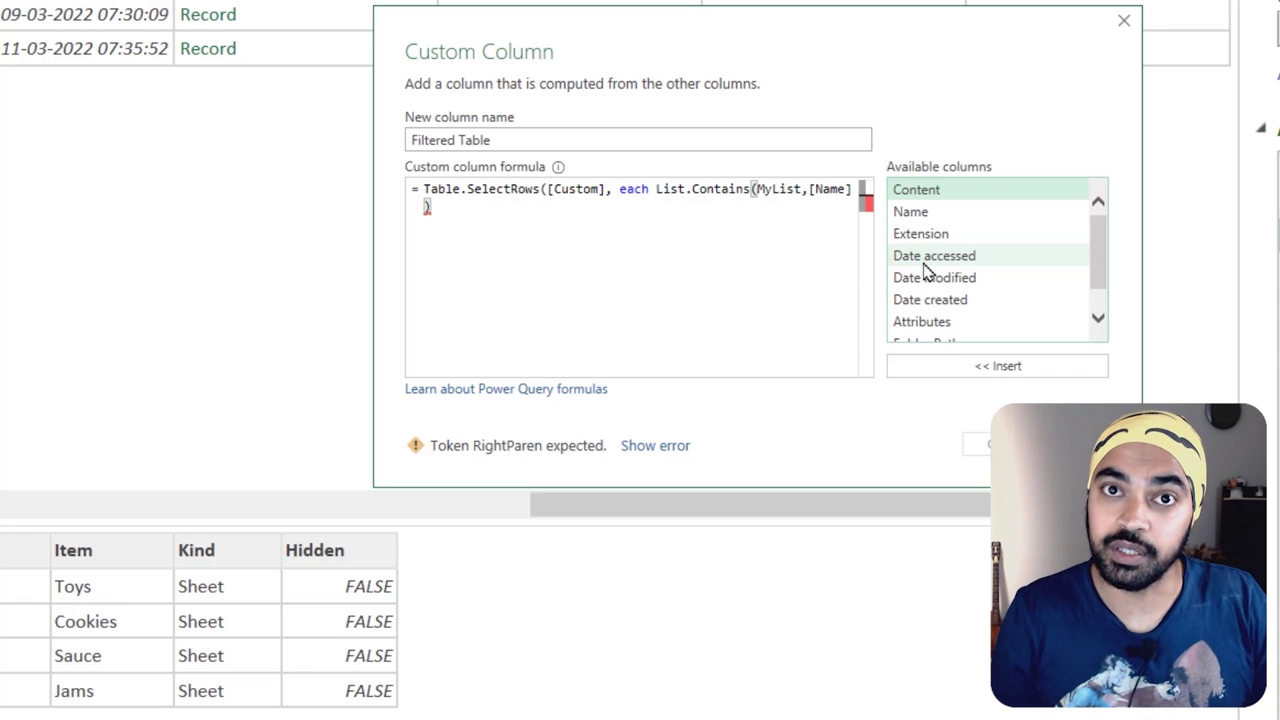
pyautogui.hotkey('ctrl', '2')
pyautogui.moveTo(658, 204); pyautogui.dragTo(776, 201)
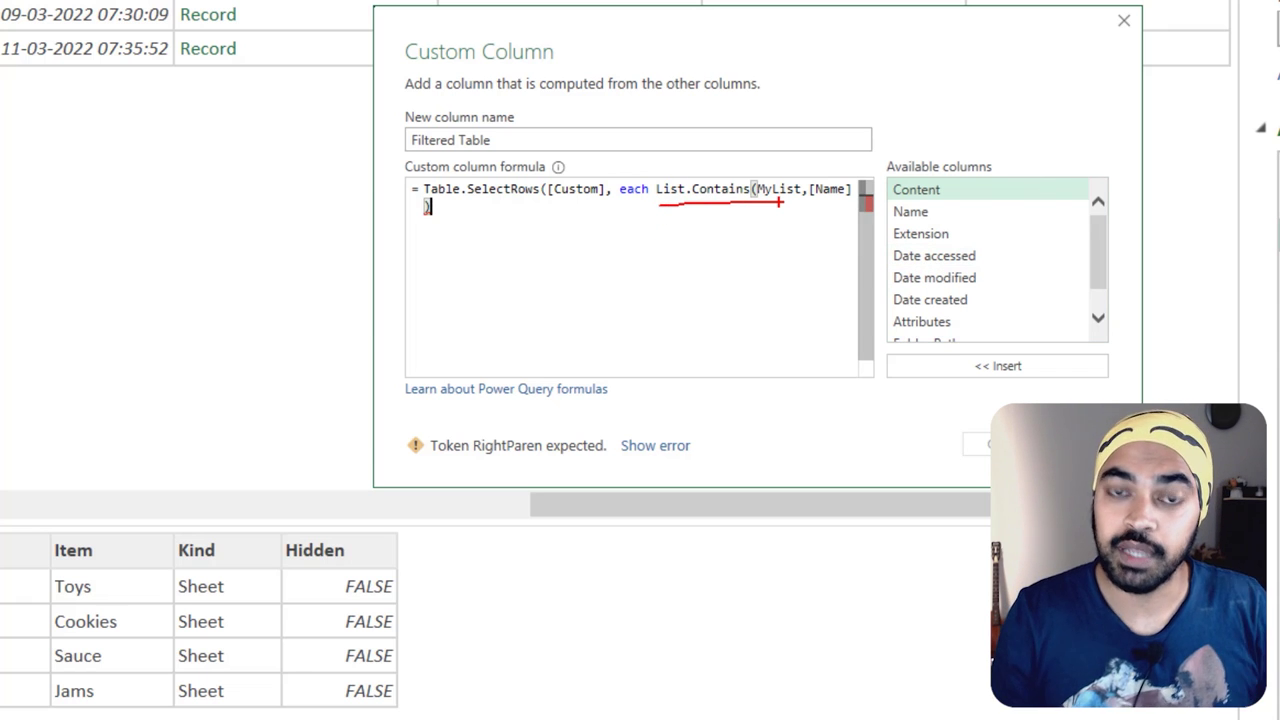
pyautogui.press('Escape')
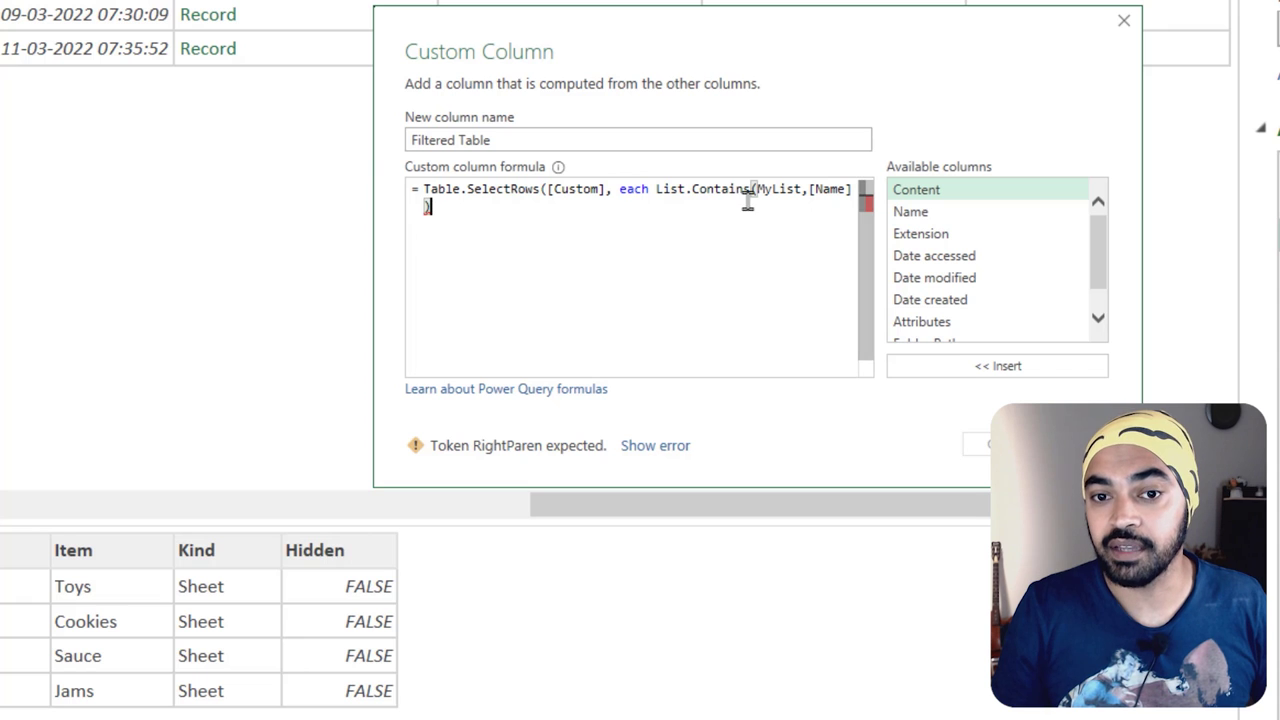
pyautogui.moveTo(665, 188)
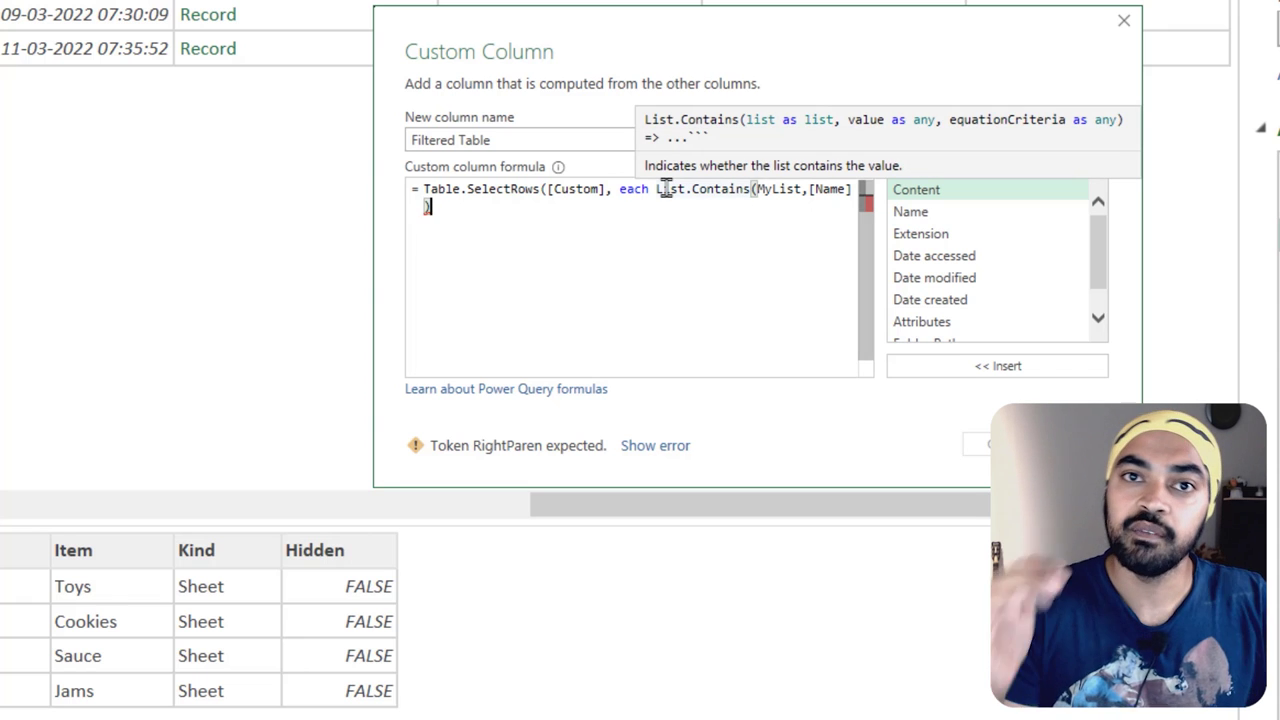
pyautogui.write('= true')
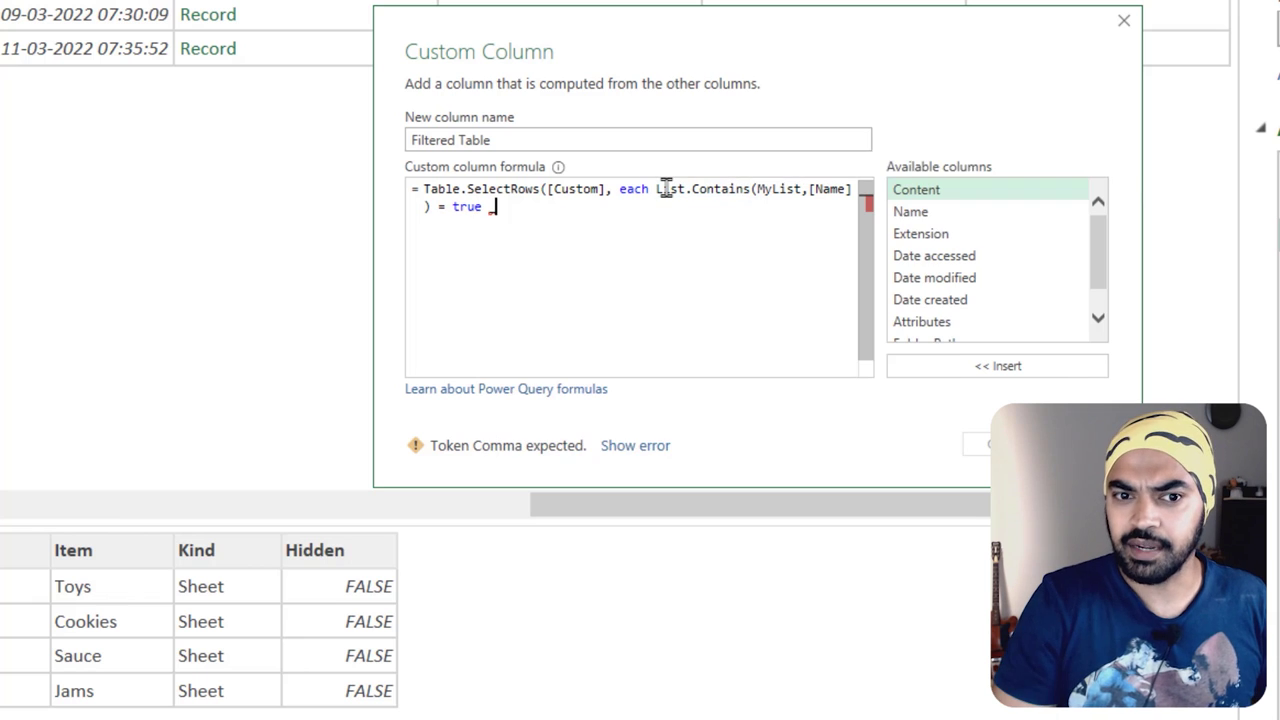
pyautogui.write(' )')
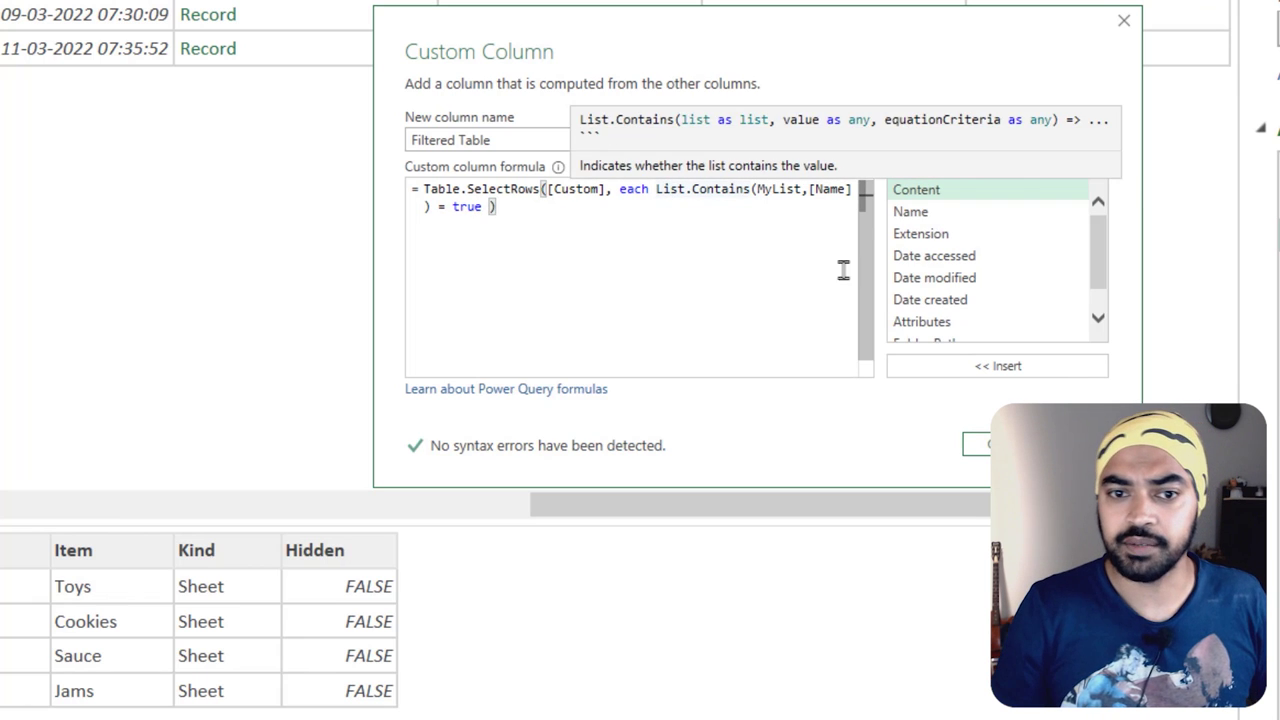
pyautogui.click(971, 445)
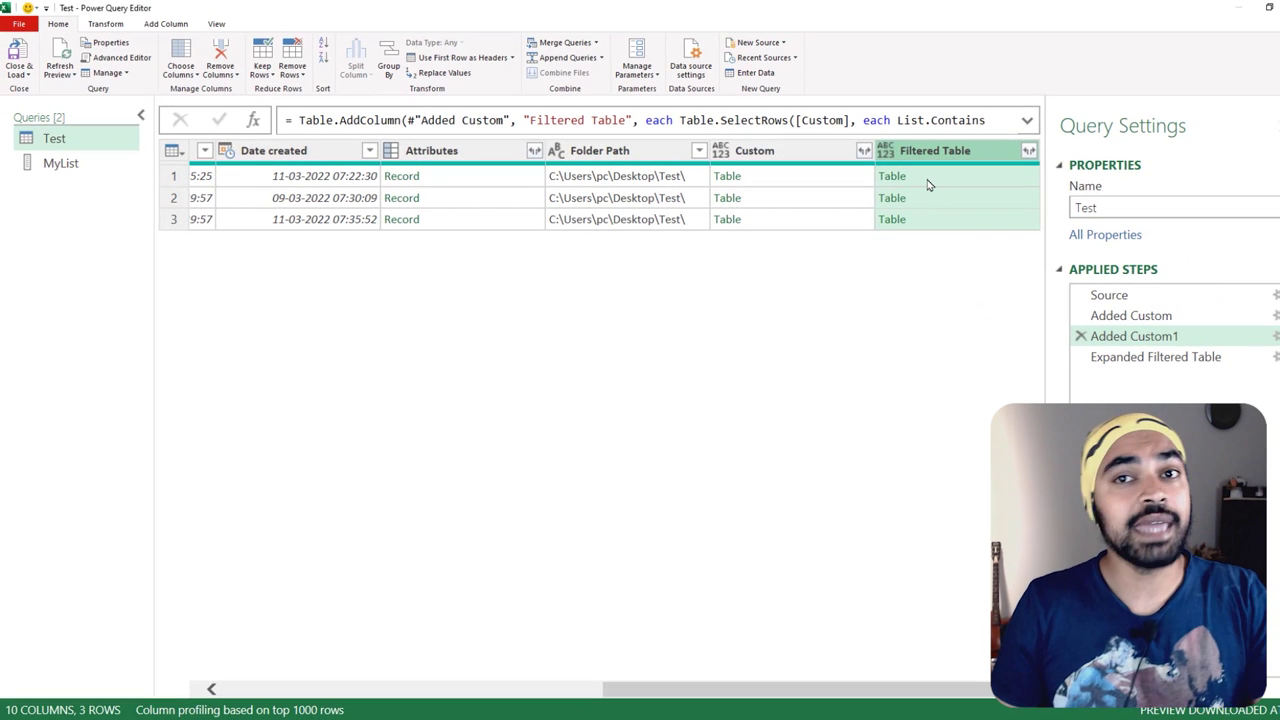
# Preview the nested table in the first row of Filtered Table and check its sheet names against MyList.
pyautogui.click(928, 180)
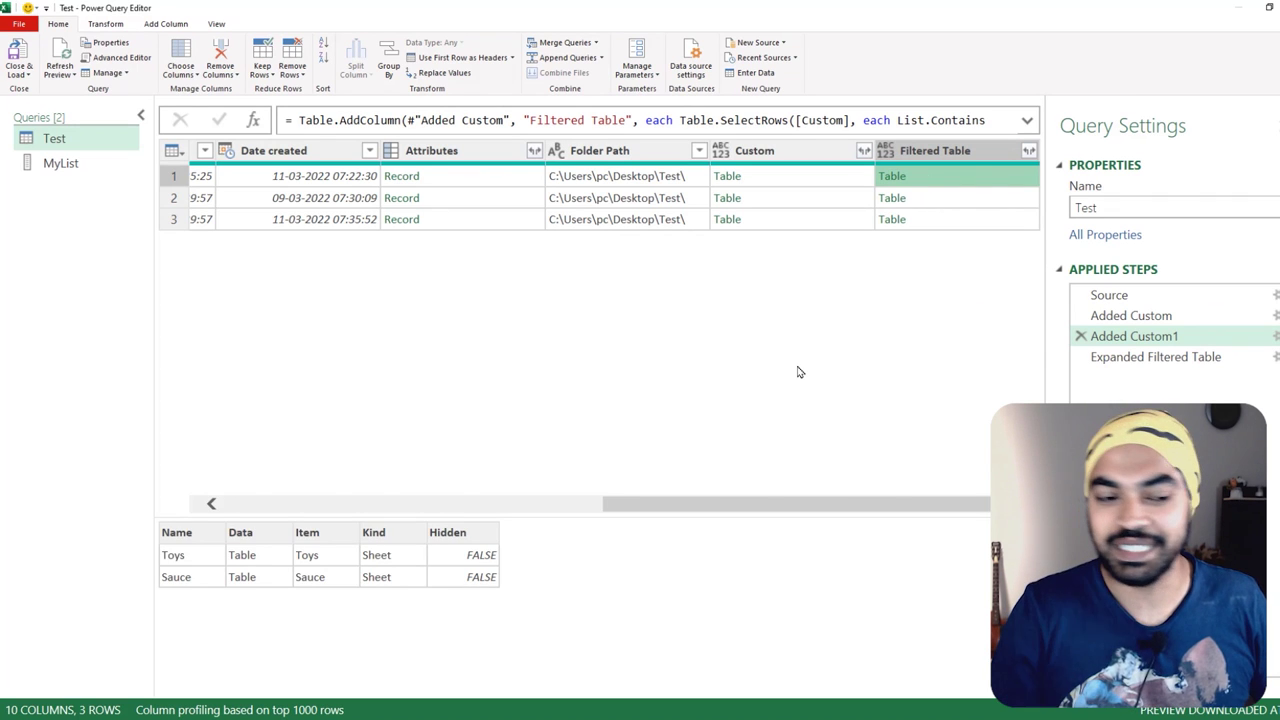
pyautogui.moveTo(143, 541); pyautogui.dragTo(219, 603)
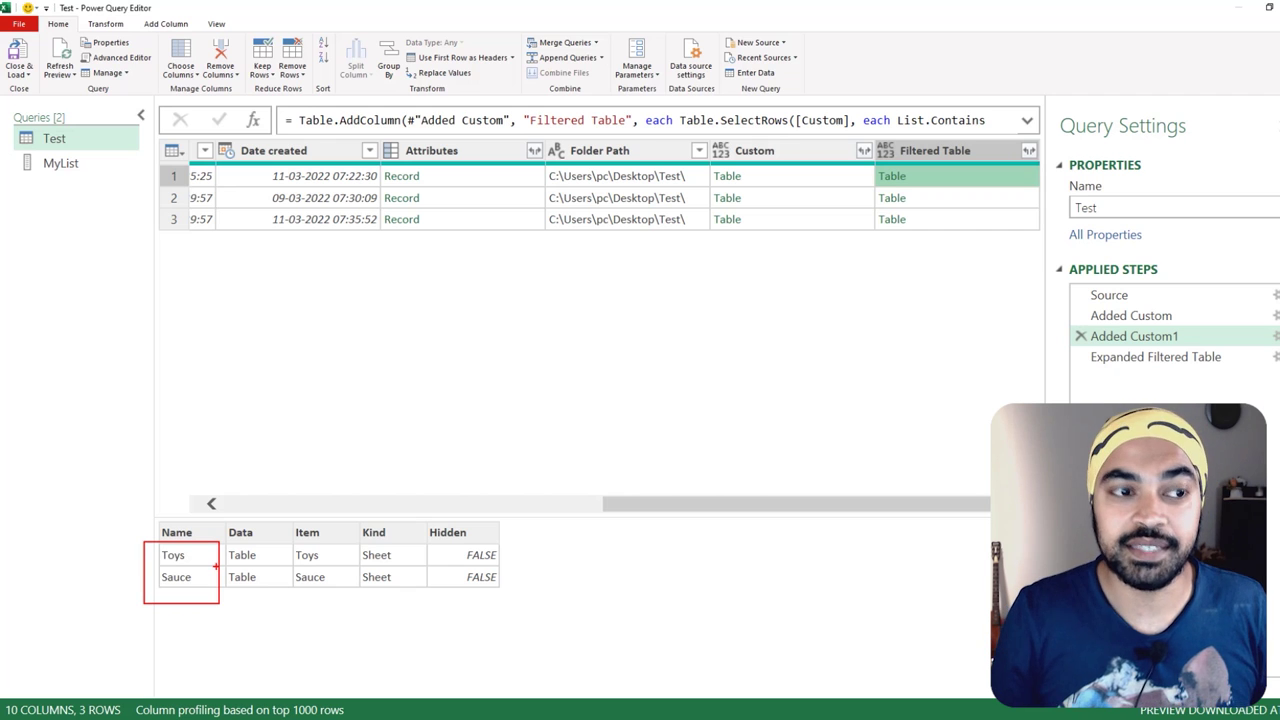
pyautogui.moveTo(186, 546)
pyautogui.mouseDown()
pyautogui.moveTo(168, 377)
pyautogui.moveTo(95, 255)
pyautogui.moveTo(73, 175)
pyautogui.mouseUp()
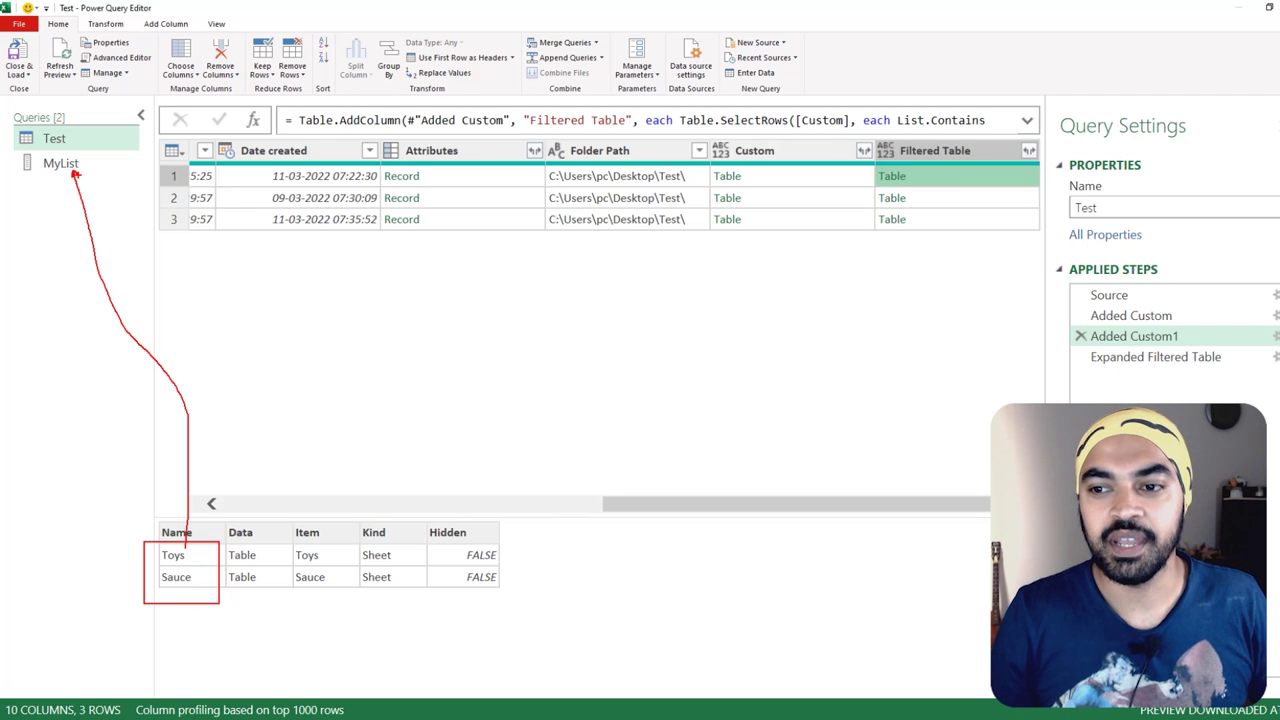
pyautogui.press('Escape')
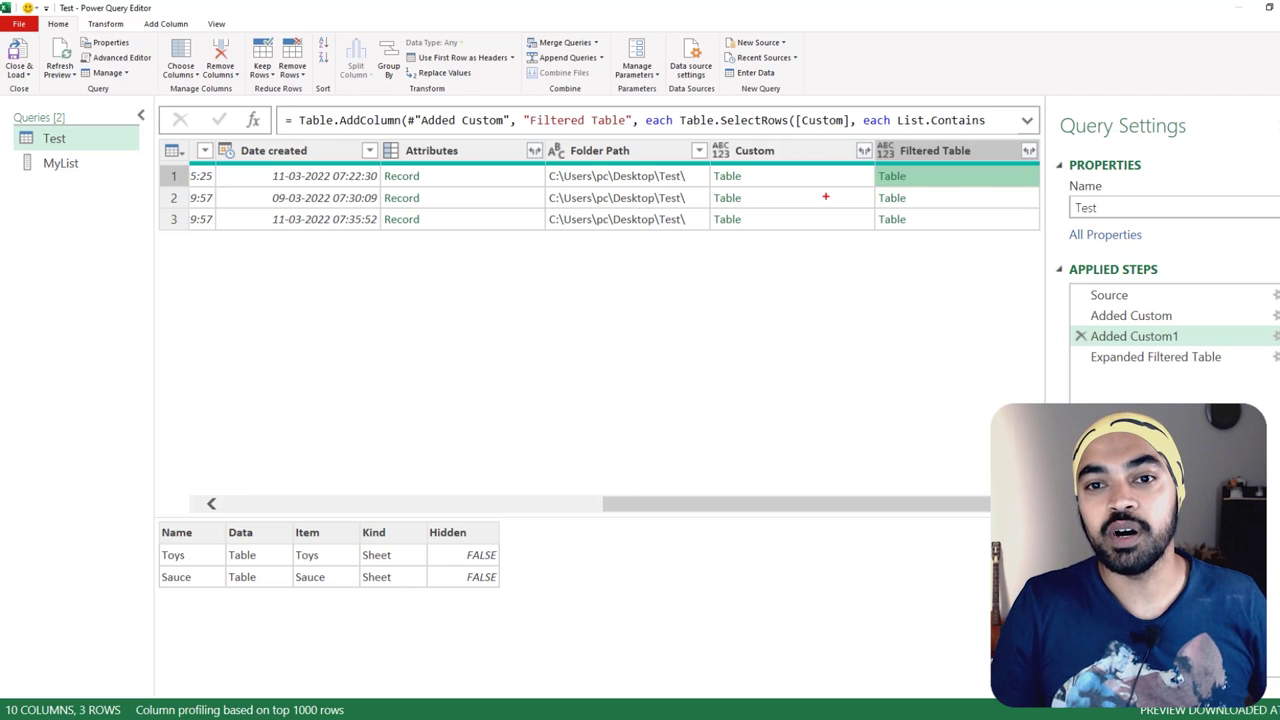
pyautogui.moveTo(738, 166)
pyautogui.mouseDown()
pyautogui.moveTo(726, 232)
pyautogui.moveTo(758, 186)
pyautogui.mouseUp()
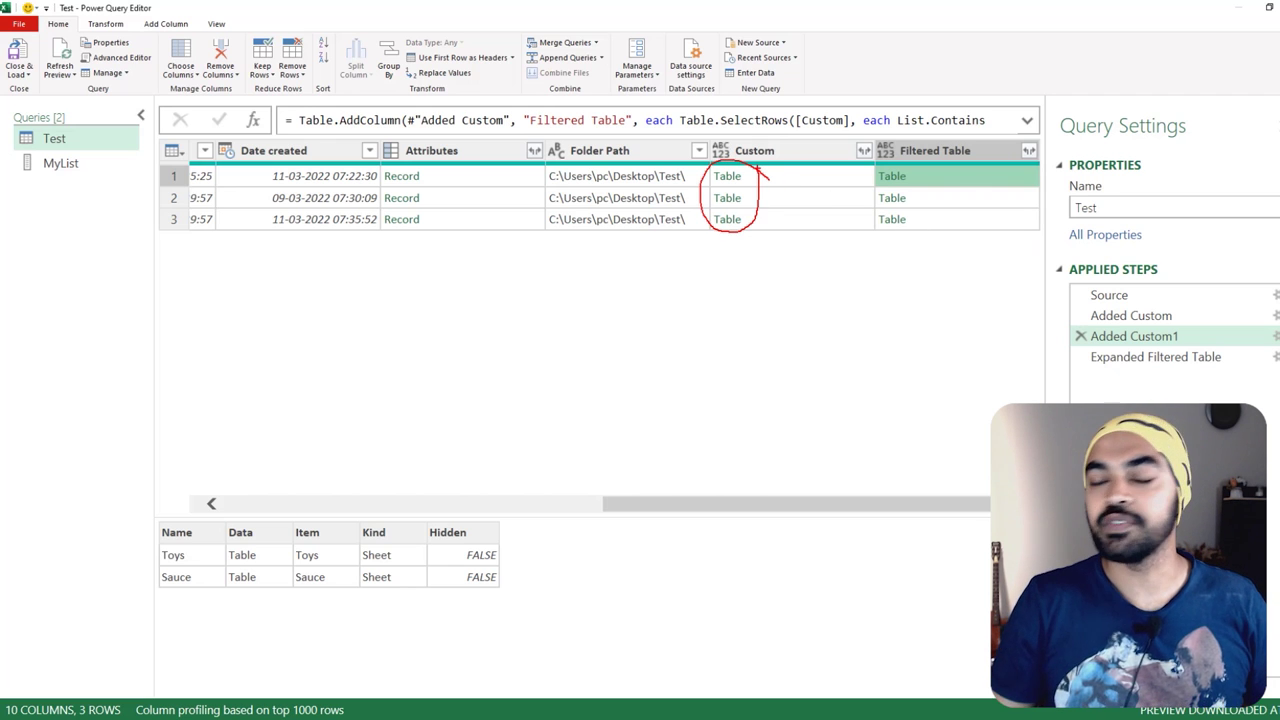